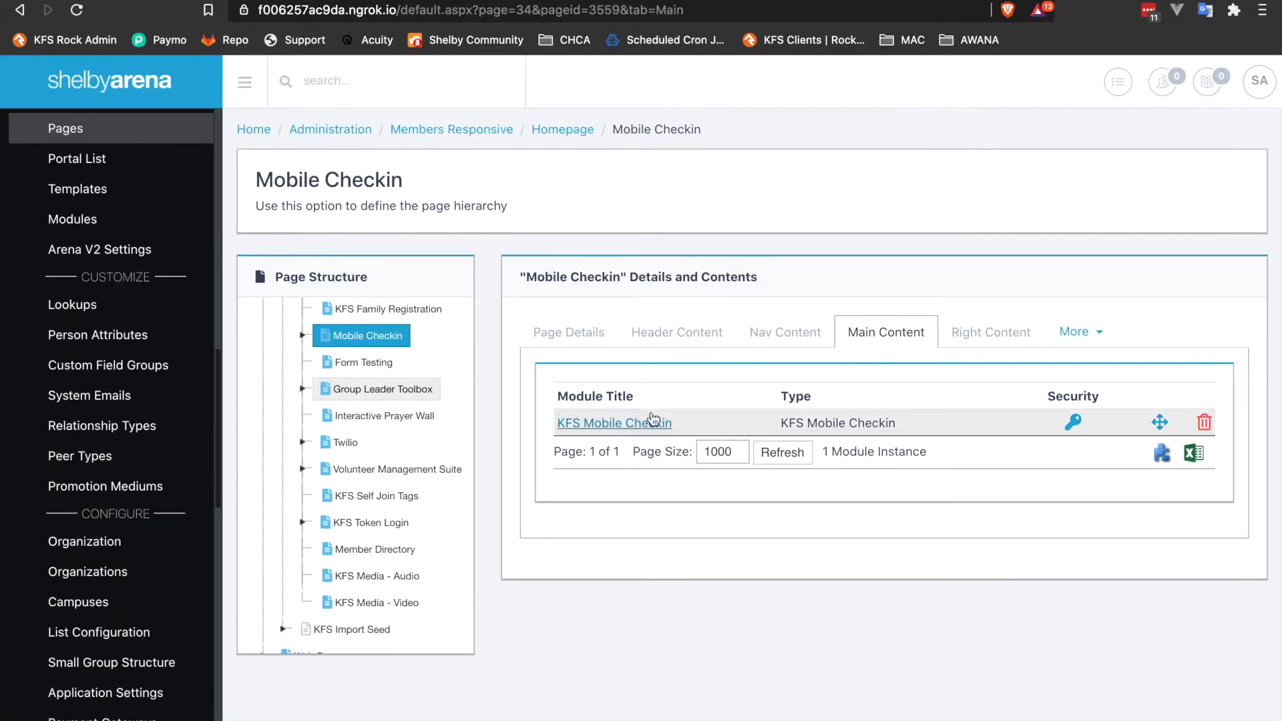
Open the KFS Mobile Checkin module's settings on the Main Content tab and review its check-in options.
left_click(626, 462)
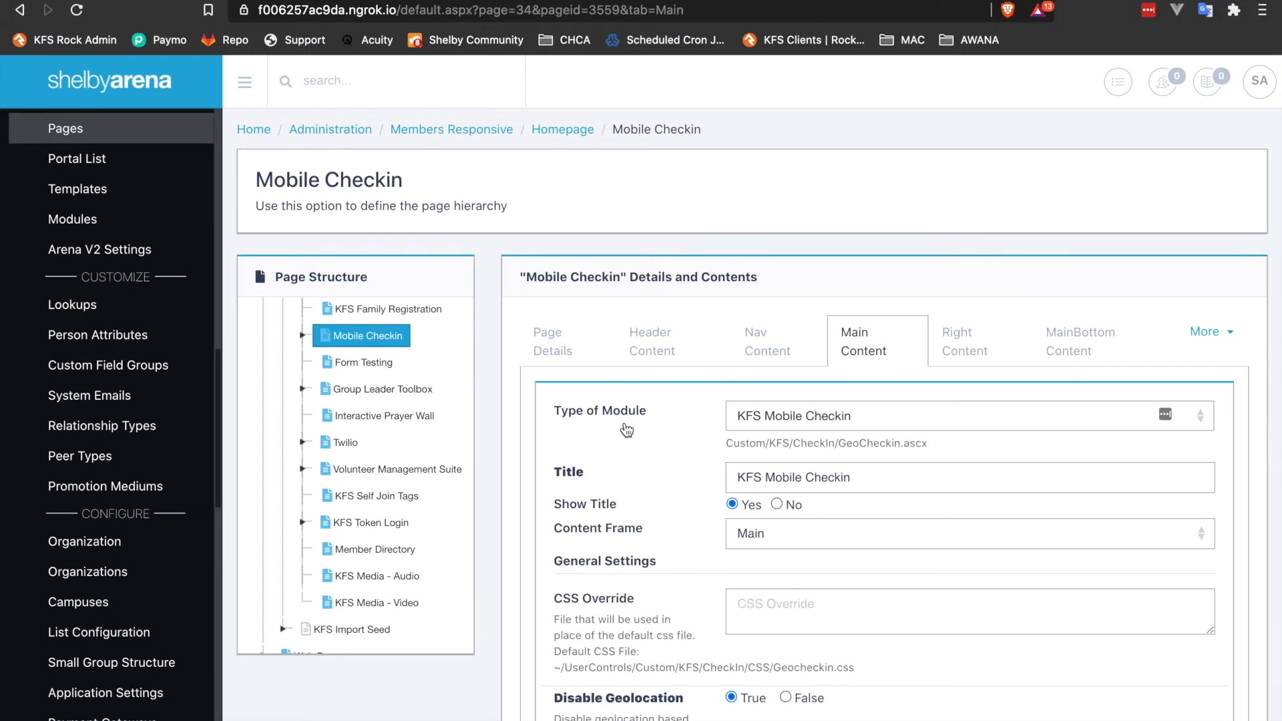
scroll(626, 431, "down", 4)
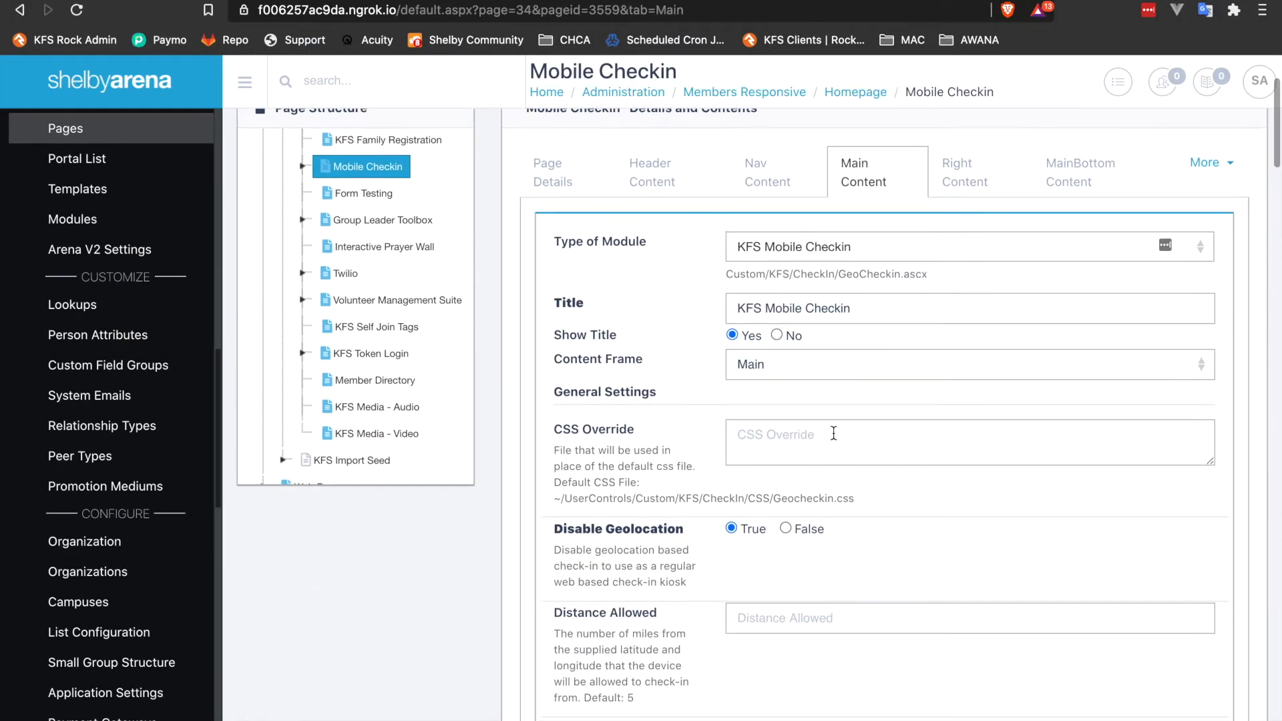
scroll(624, 383, "down", 1)
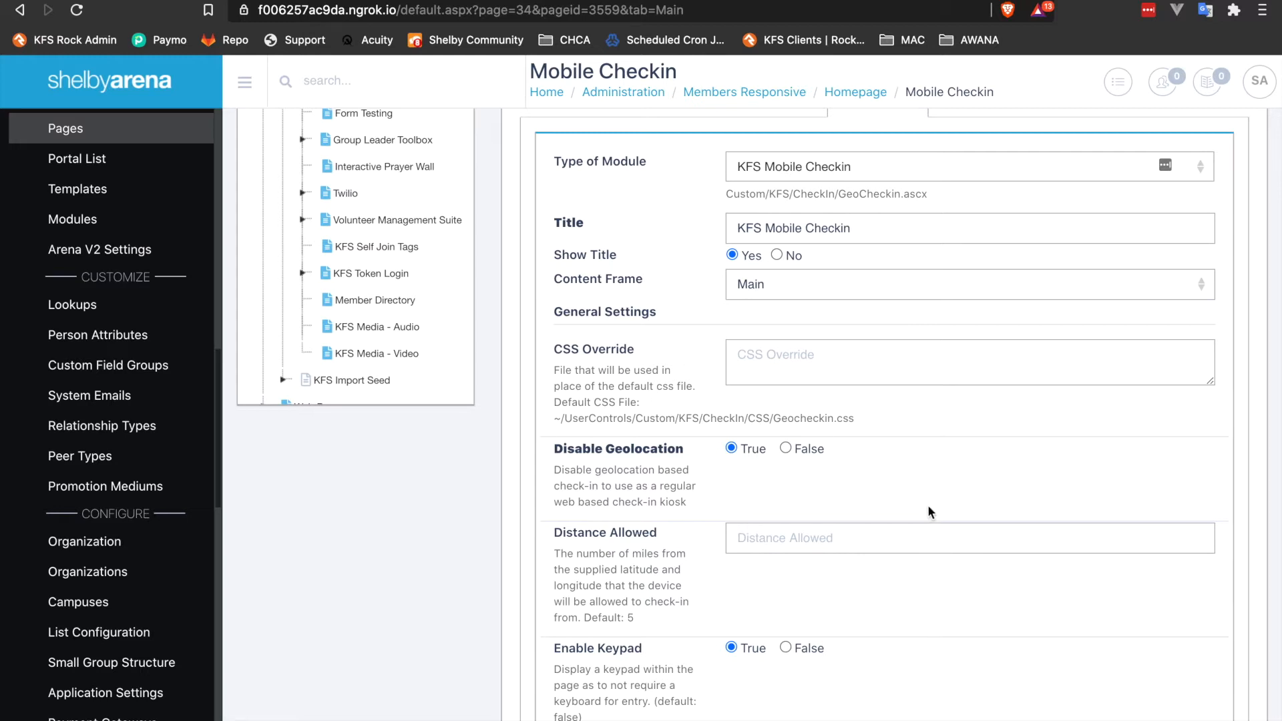
scroll(928, 507, "down", 3)
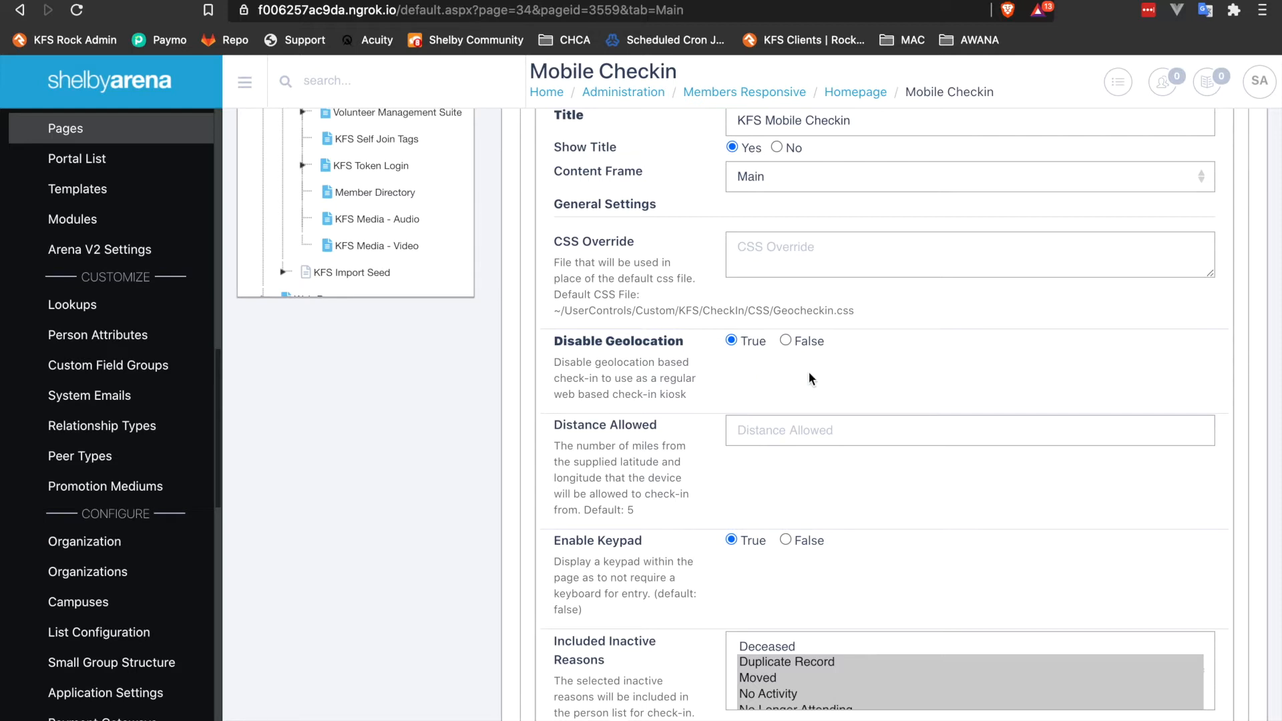
scroll(748, 394, "down", 1)
scroll(671, 393, "down", 1)
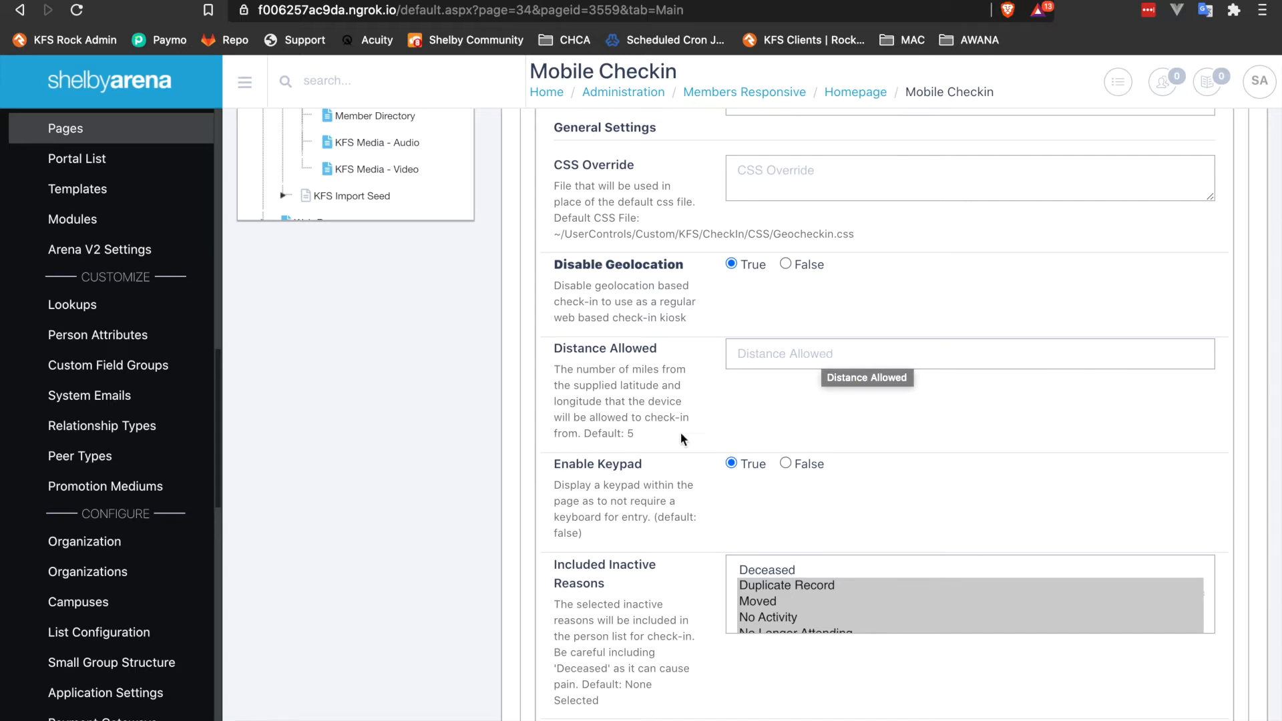
scroll(541, 597, "down", 5)
scroll(541, 593, "down", 2)
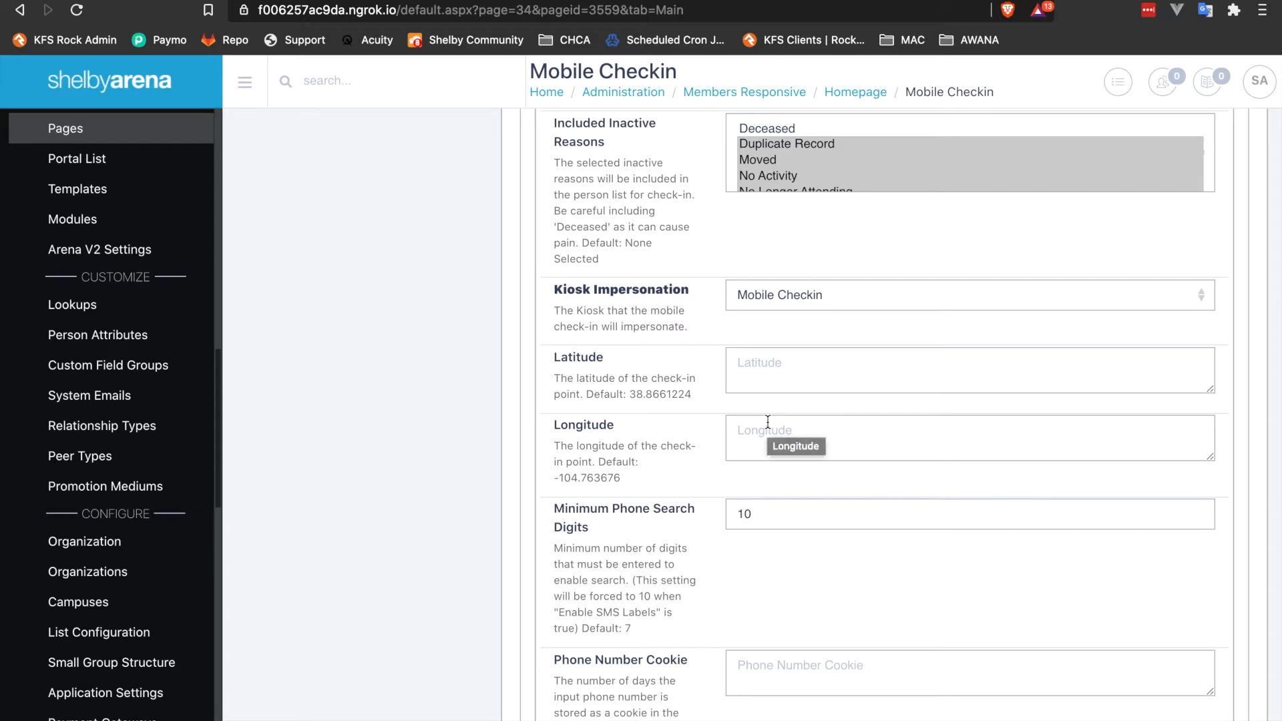
scroll(767, 422, "up", 10)
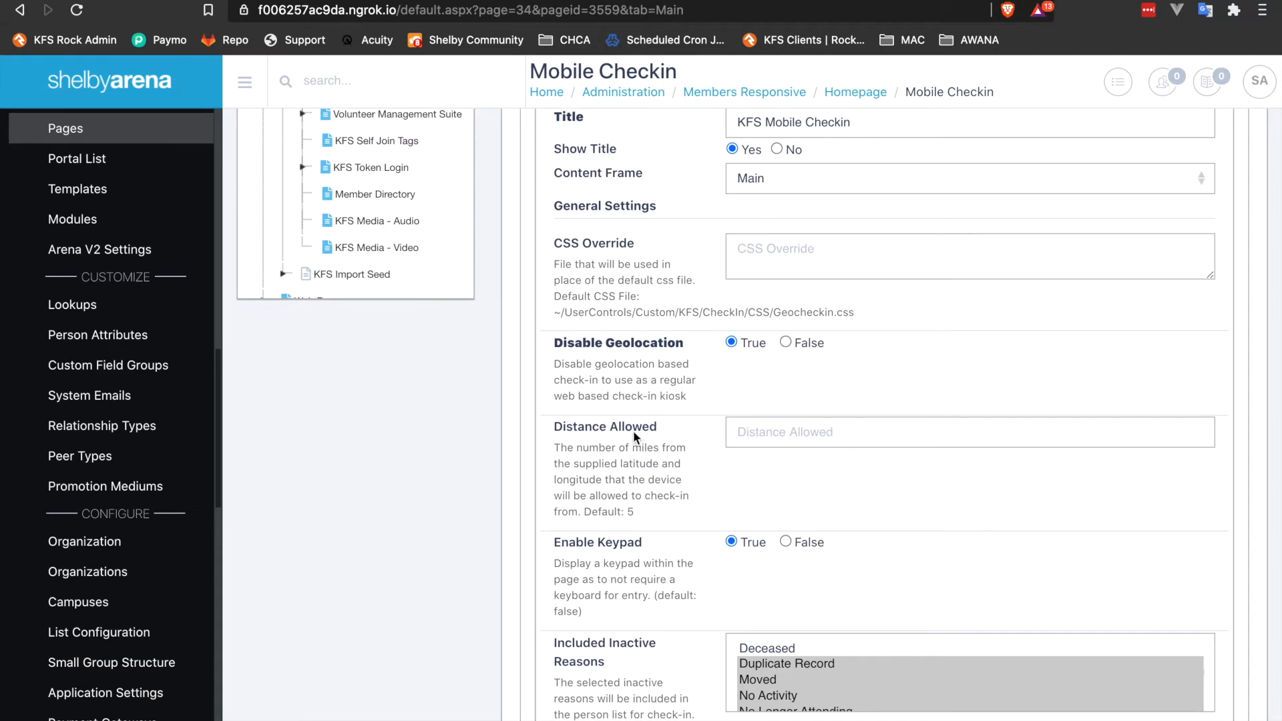
scroll(647, 459, "down", 3)
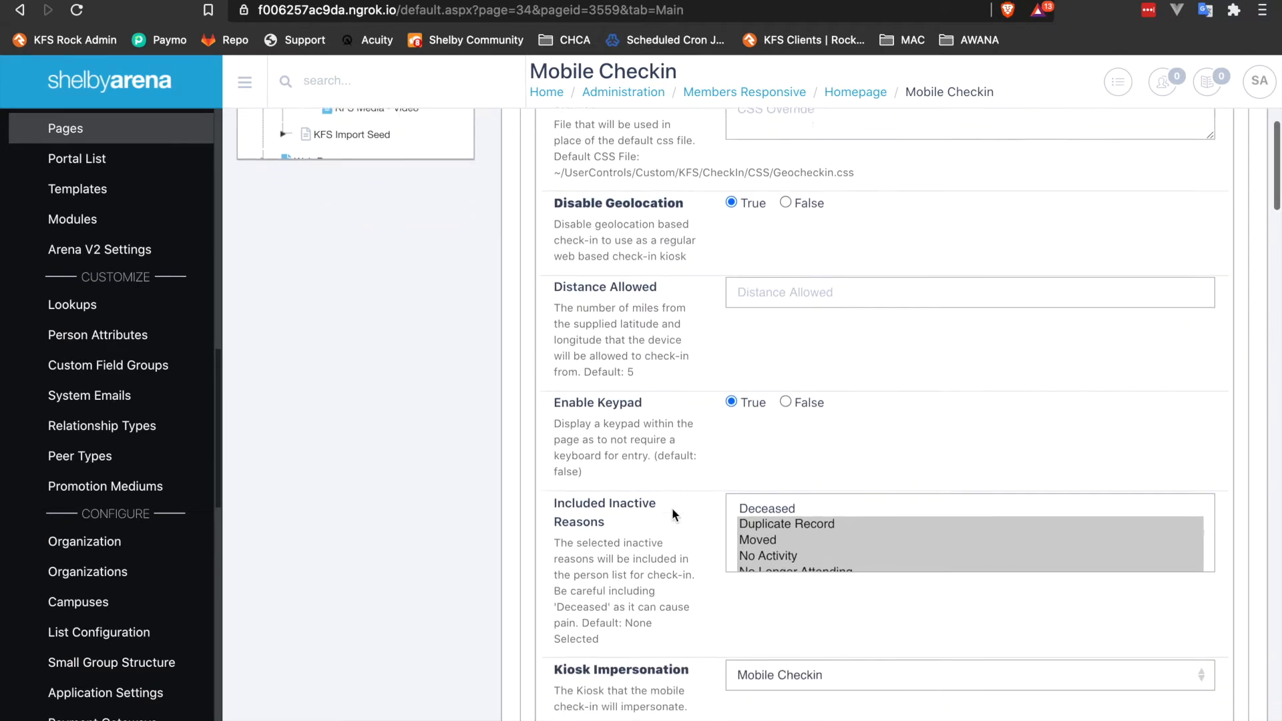
scroll(672, 507, "down", 1)
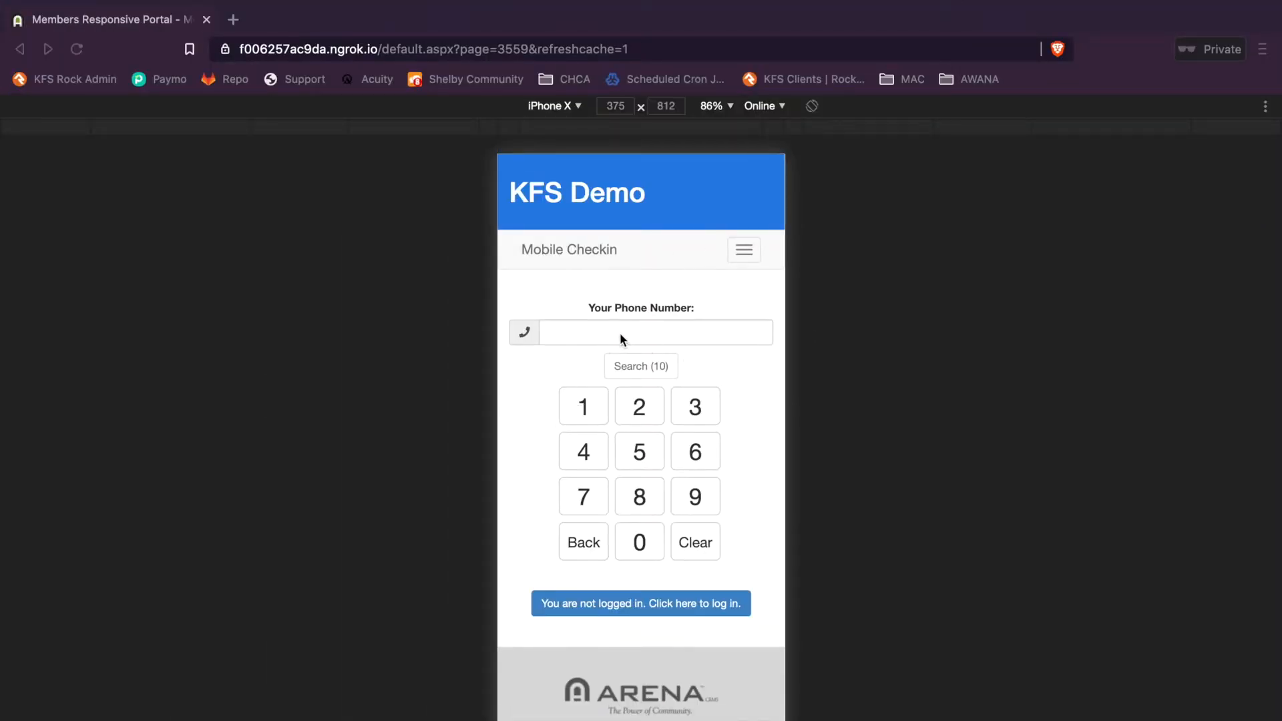
Compare the mobile check-in preview with the module's keypad, inactive reasons and kiosk impersonation settings.
left_click(591, 293)
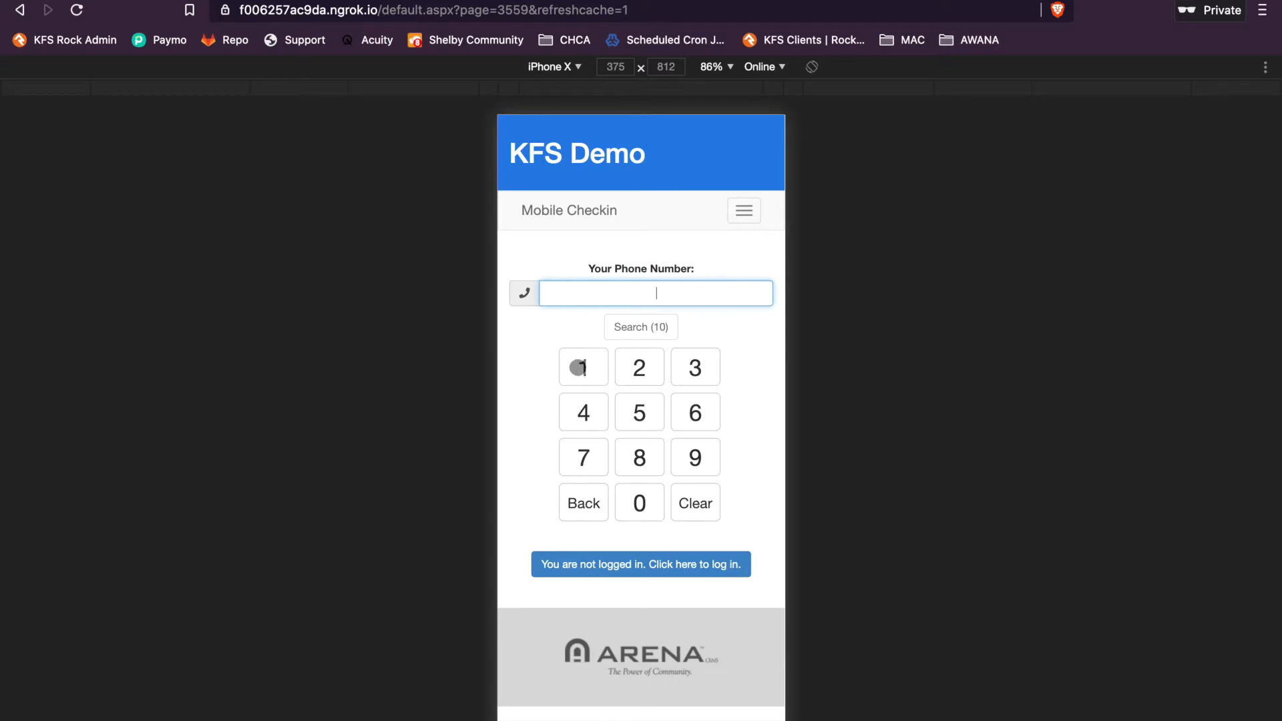
key("ctrl+Right")
key("ctrl+Right")
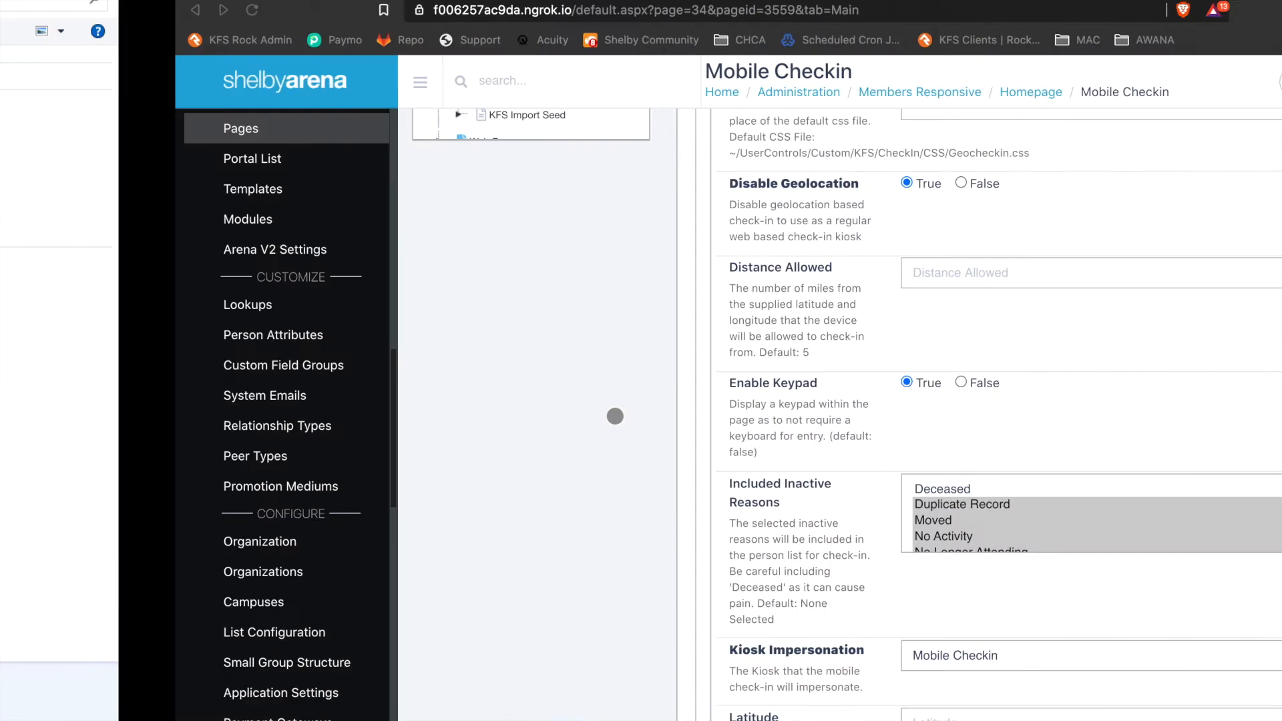
scroll(802, 617, "down", 2)
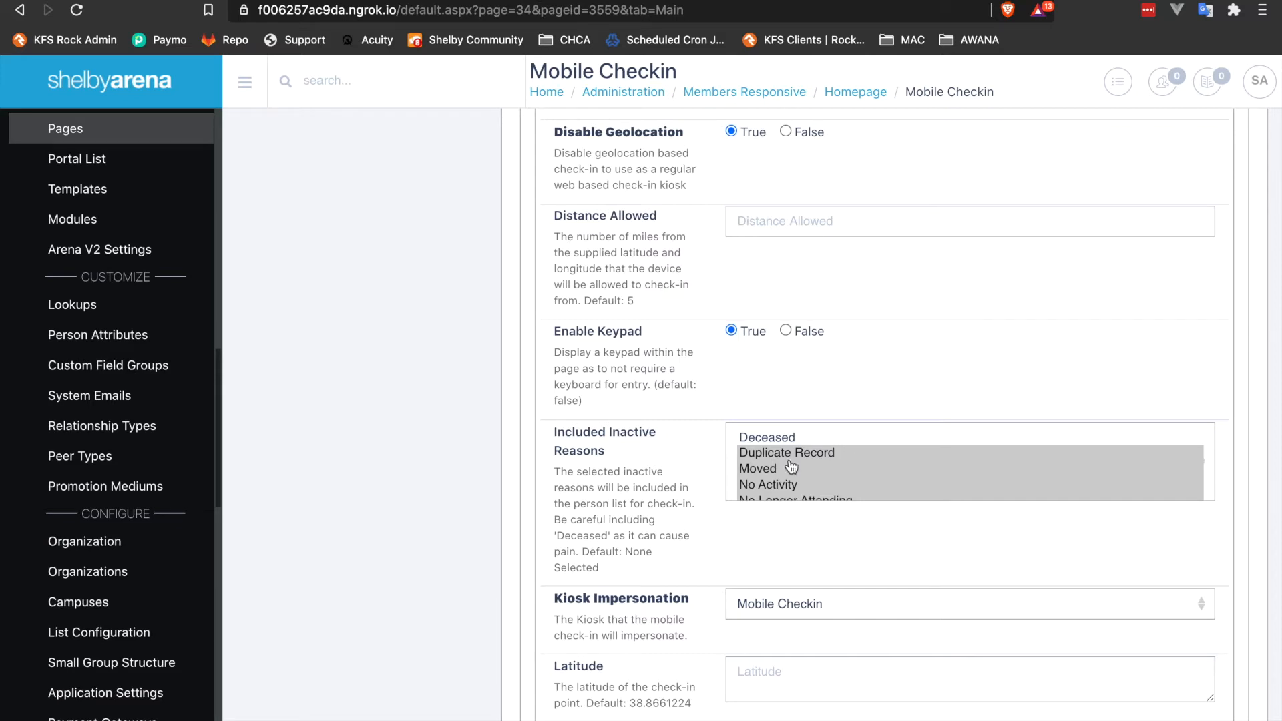
scroll(848, 481, "down", 1)
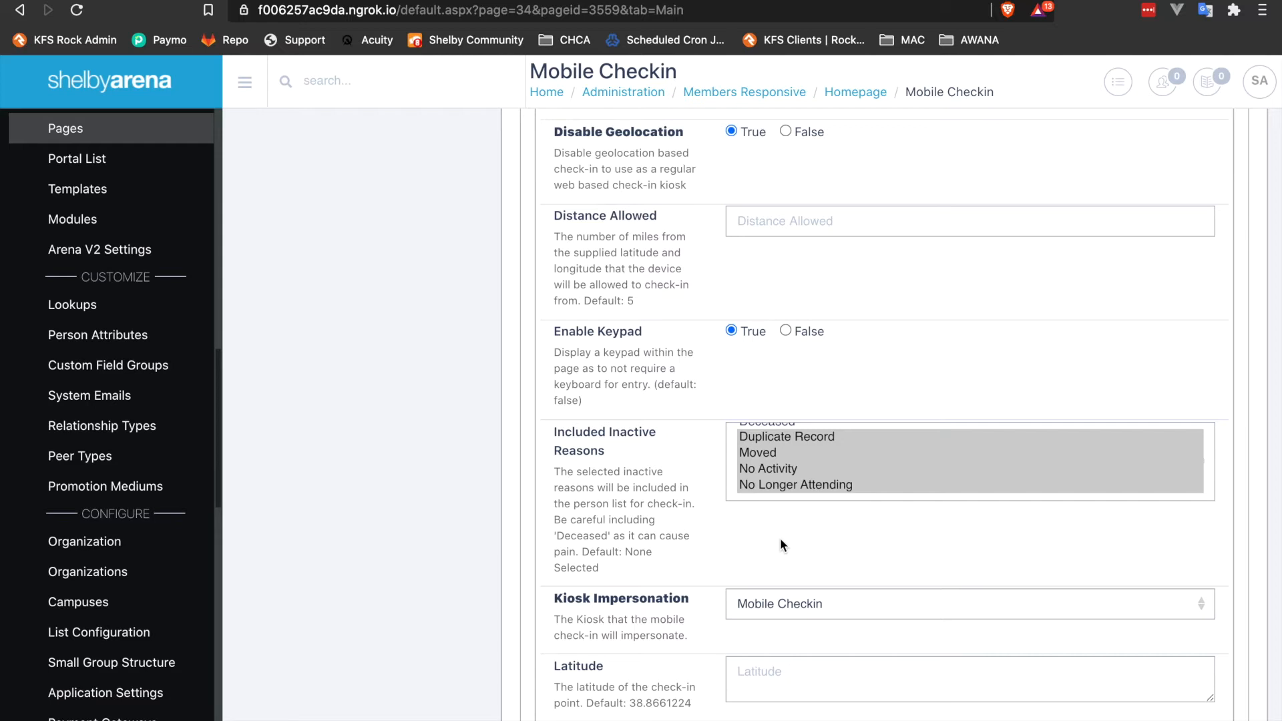
scroll(780, 545, "down", 1)
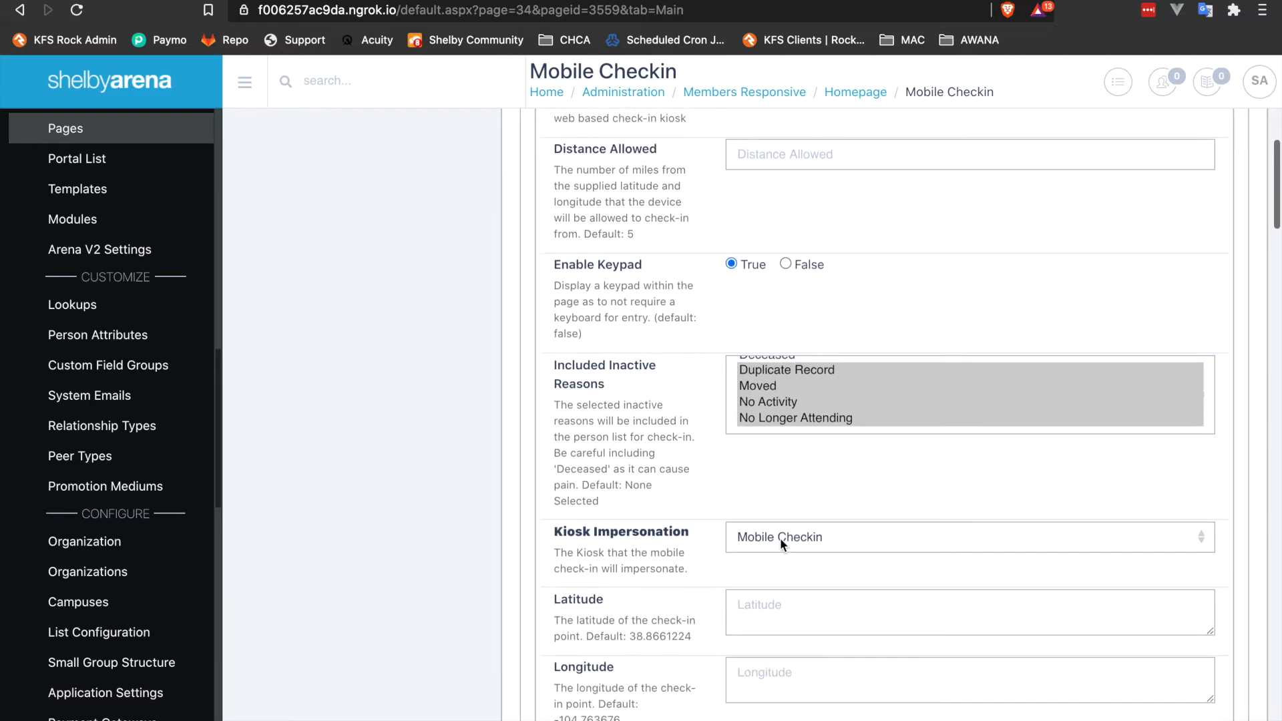
scroll(639, 544, "down", 1)
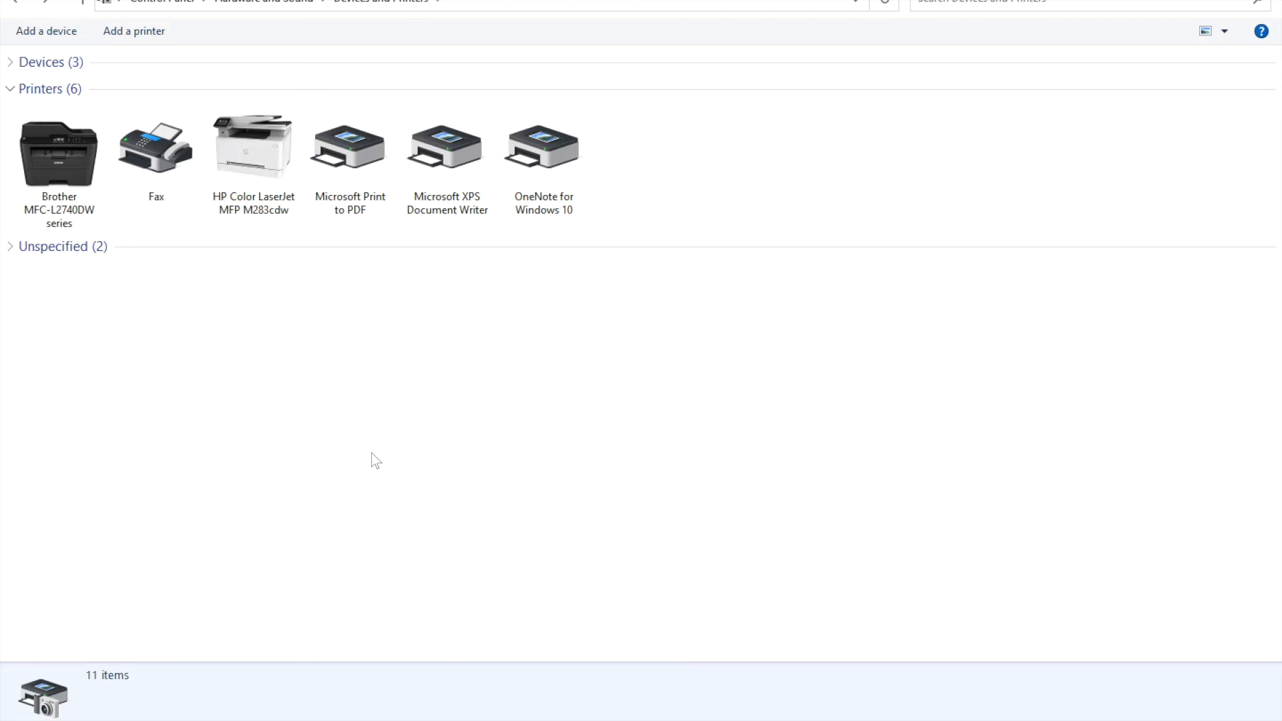
Examine the installed printers and the Mobile Checkin kiosk's printer configuration, then return to the check-in preview.
key("ctrl+Right")
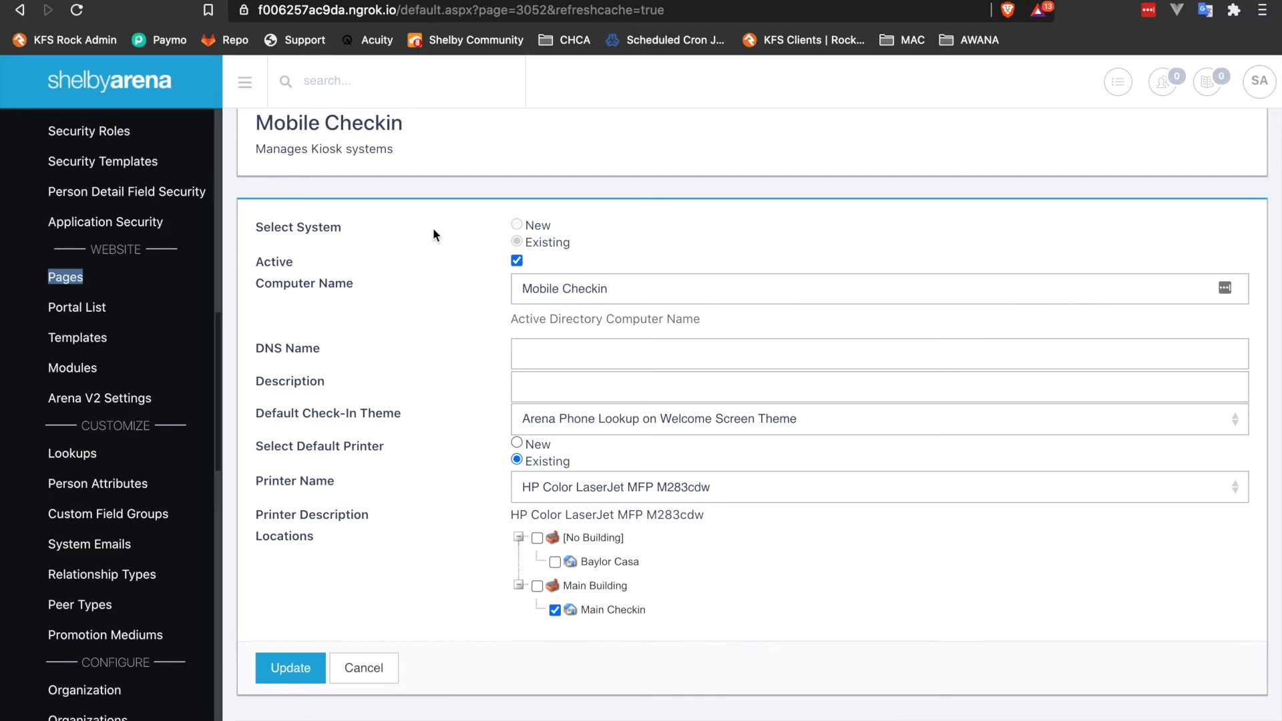
left_click(354, 0)
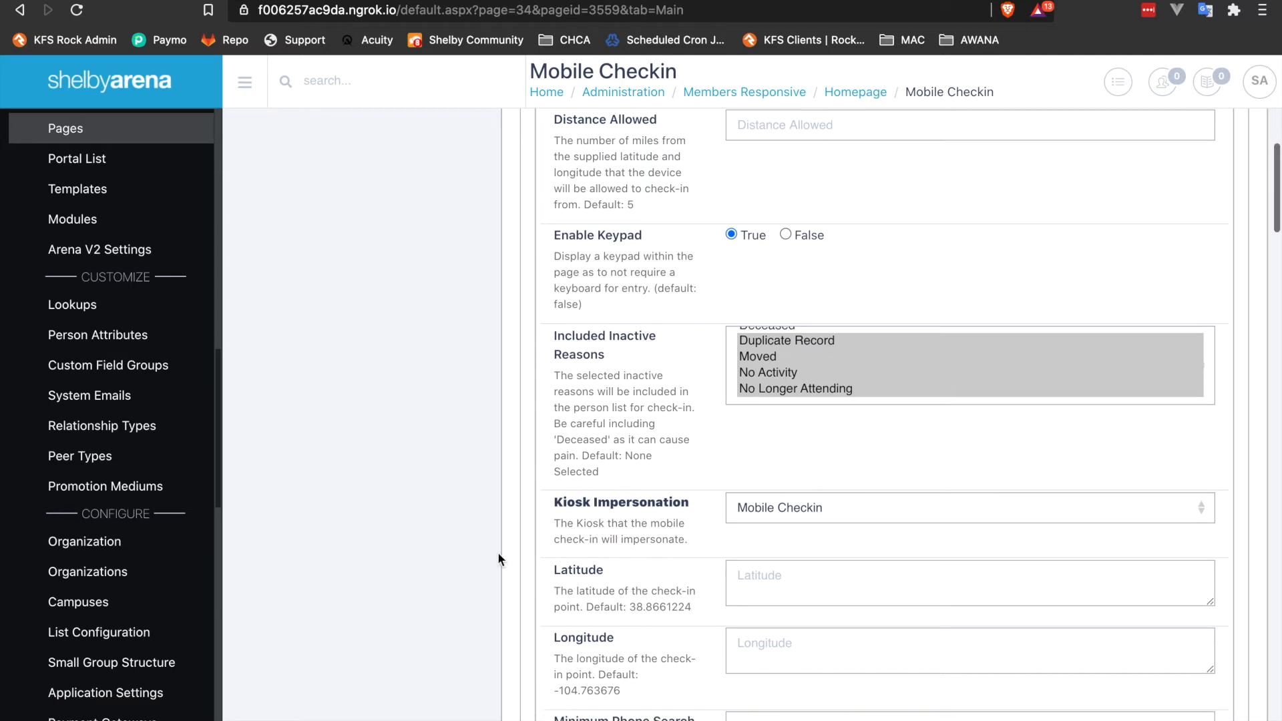
scroll(498, 551, "down", 5)
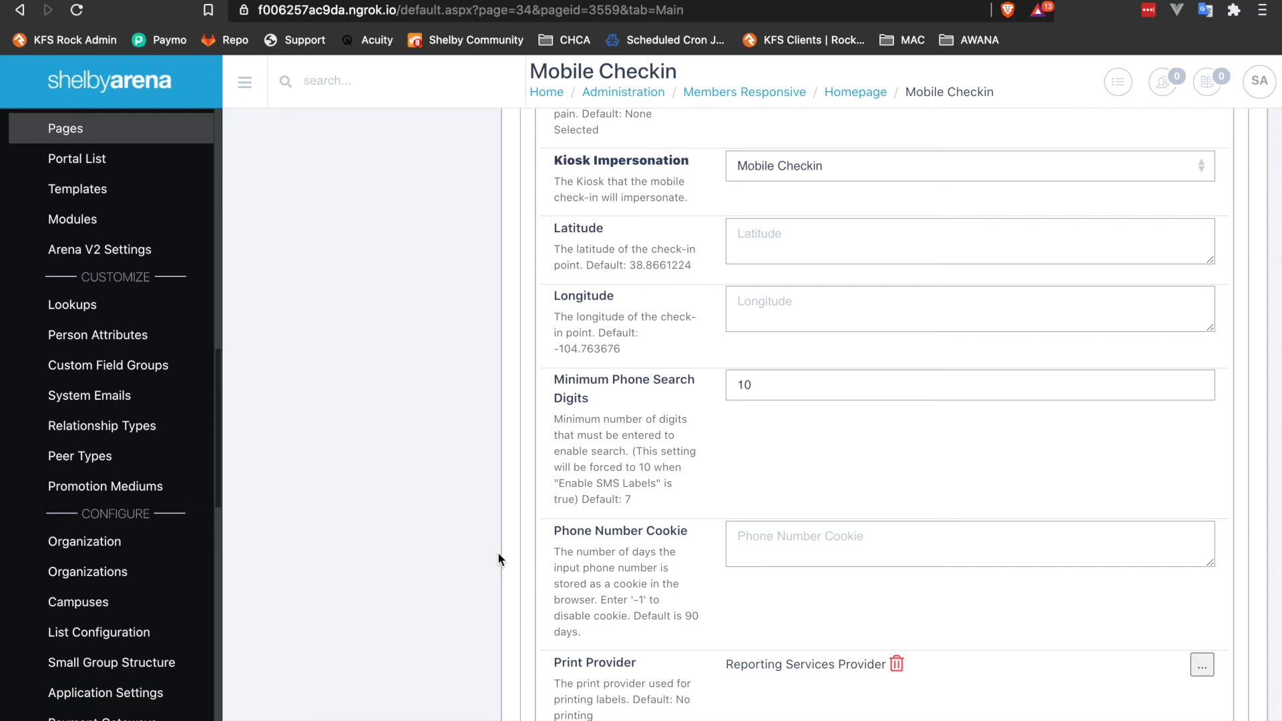
key("ctrl+Left")
key("ctrl+Left")
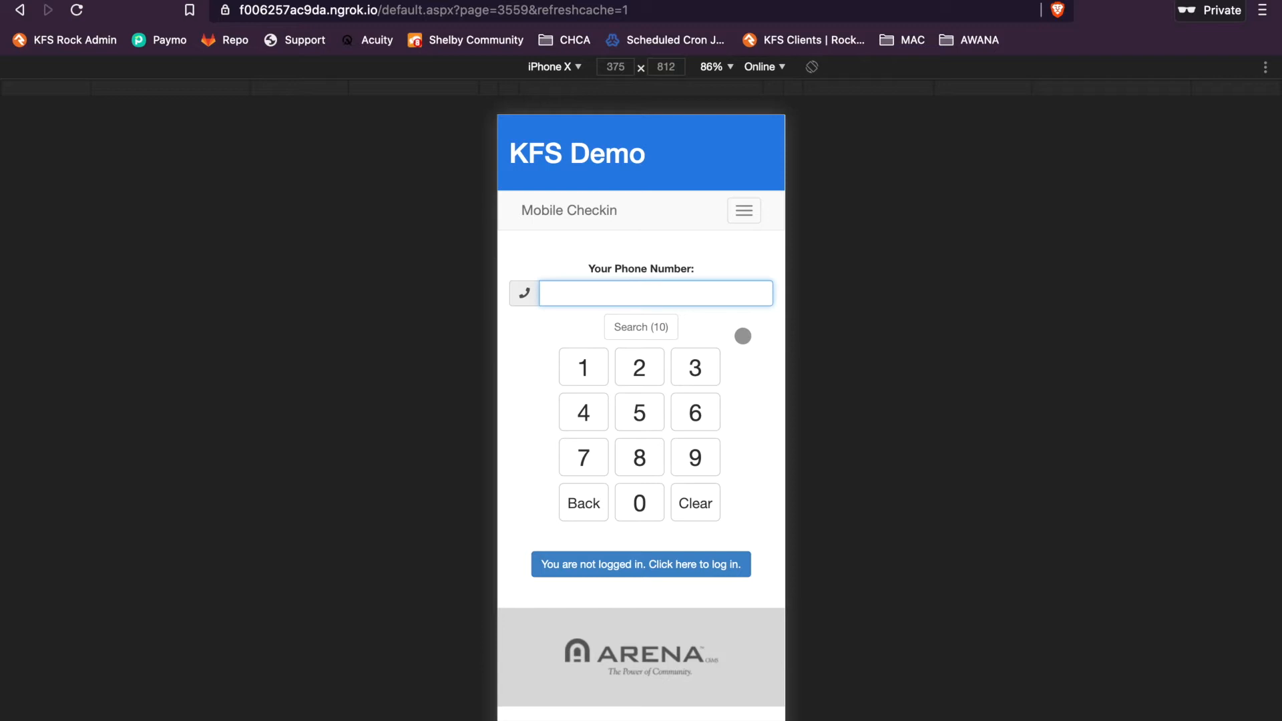
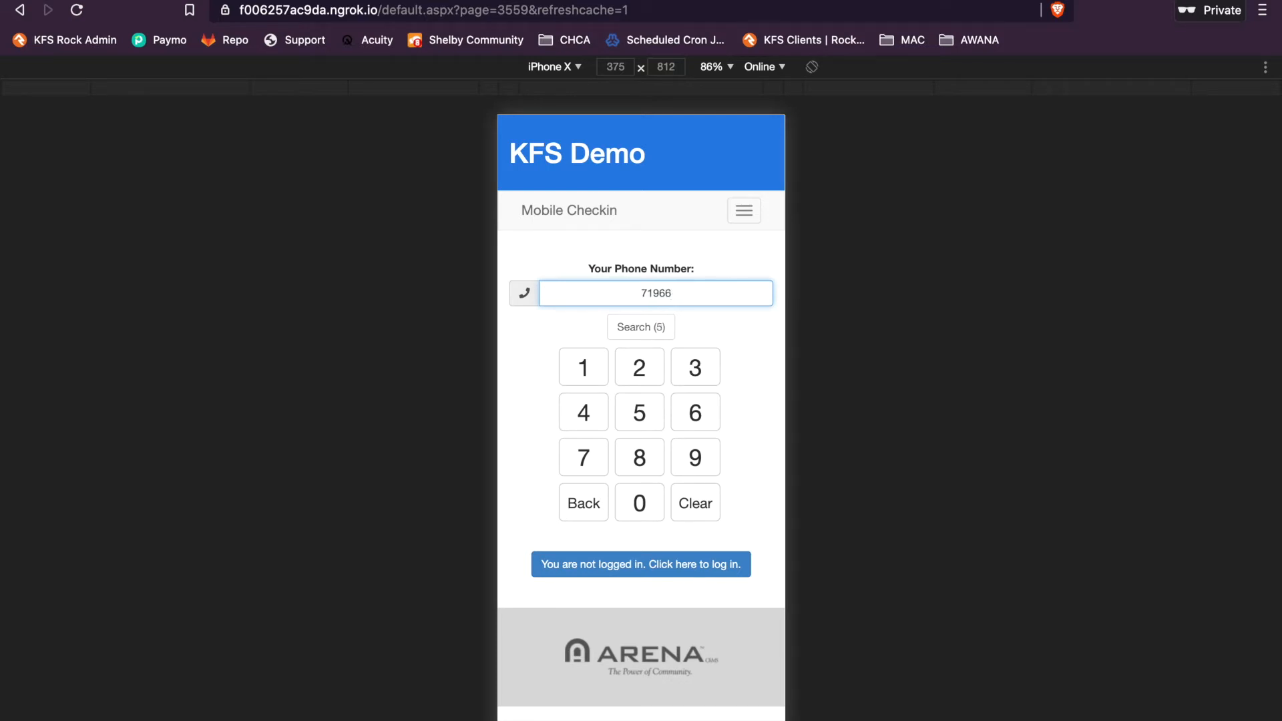
Search the mobile check-in page by a family's phone number and open the first matching family's member list.
type("5551212")
left_click(643, 330)
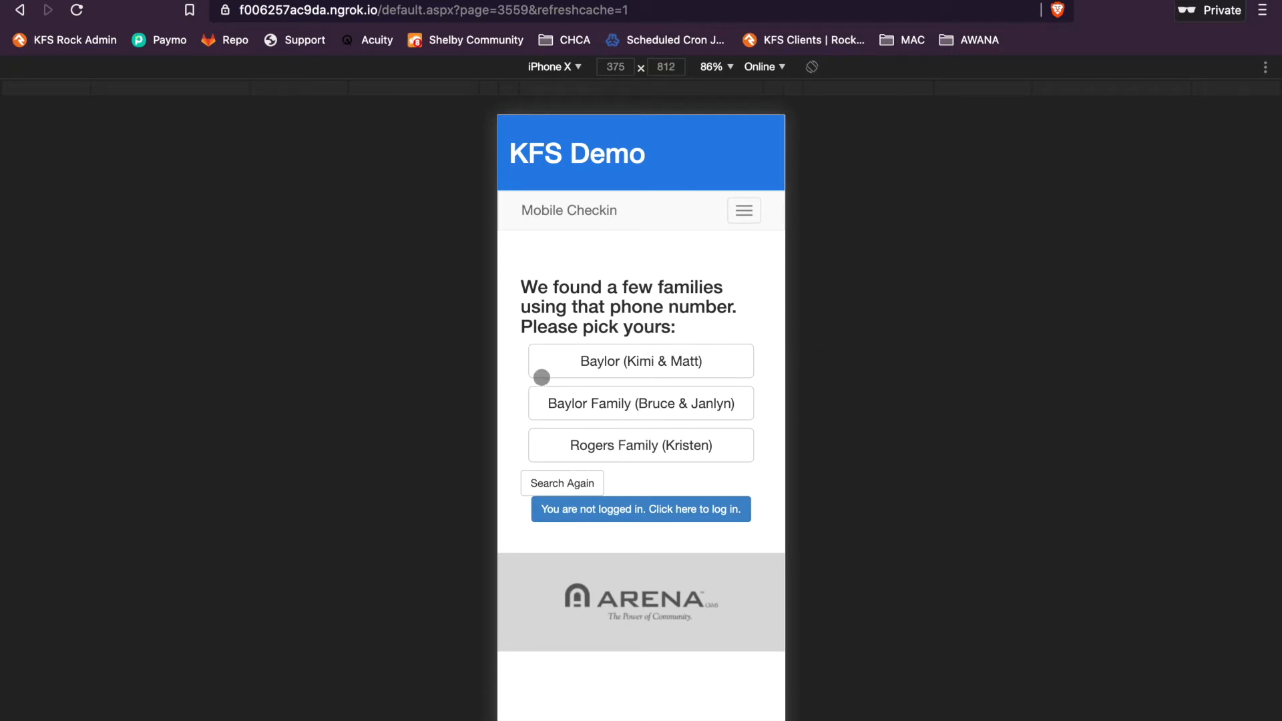
left_click(631, 361)
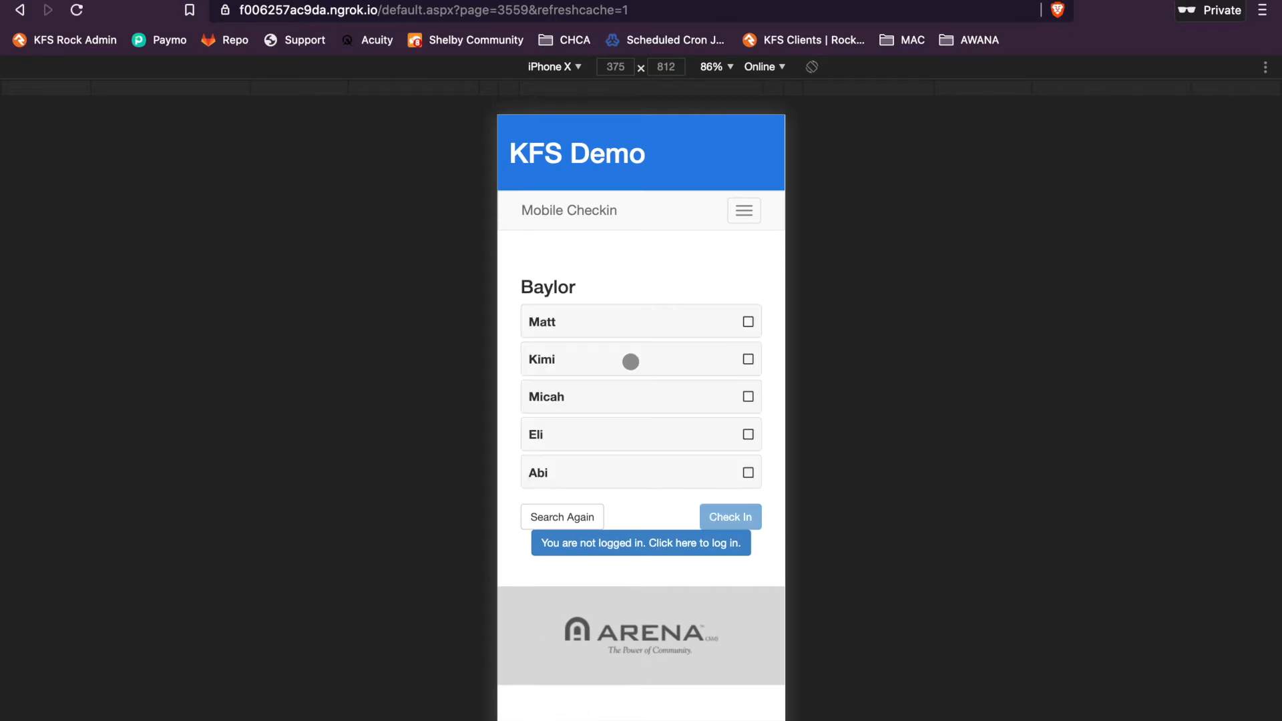
Reload the check-in page without the refreshcache parameter and go back to the phone number search.
left_click(534, 8)
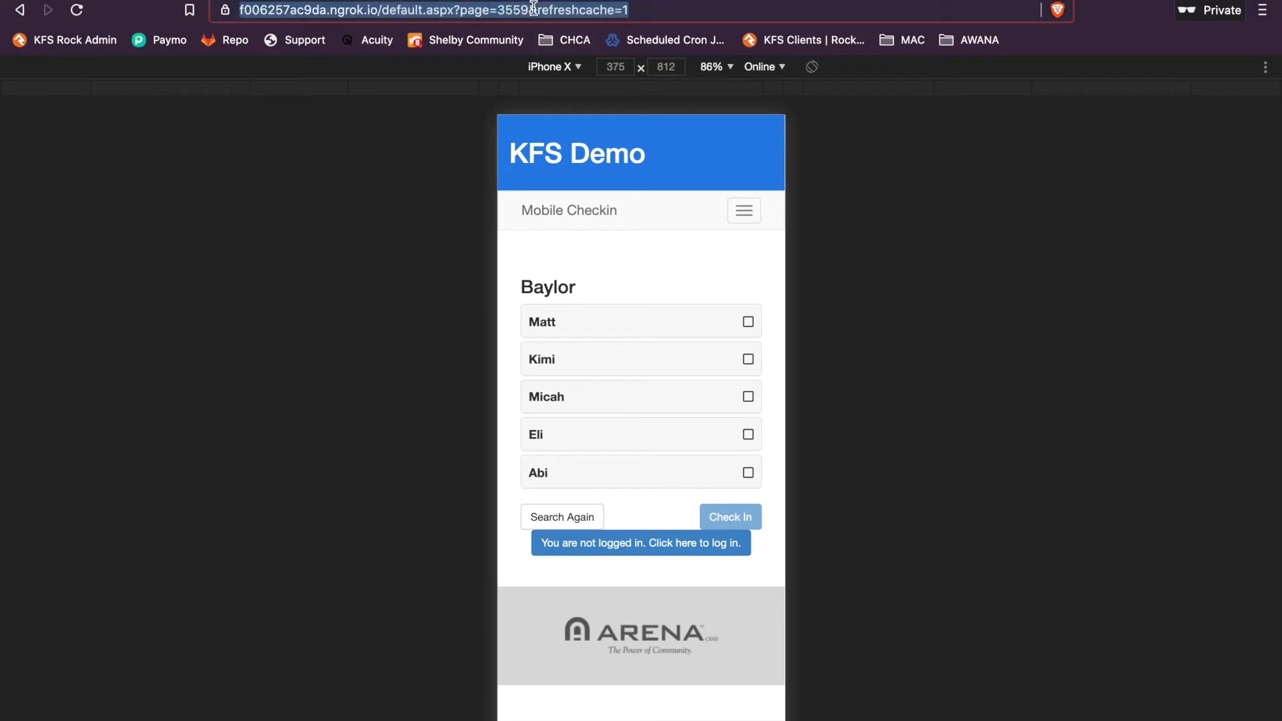
left_click(534, 8)
left_click_drag(571, 9, 1250, 46)
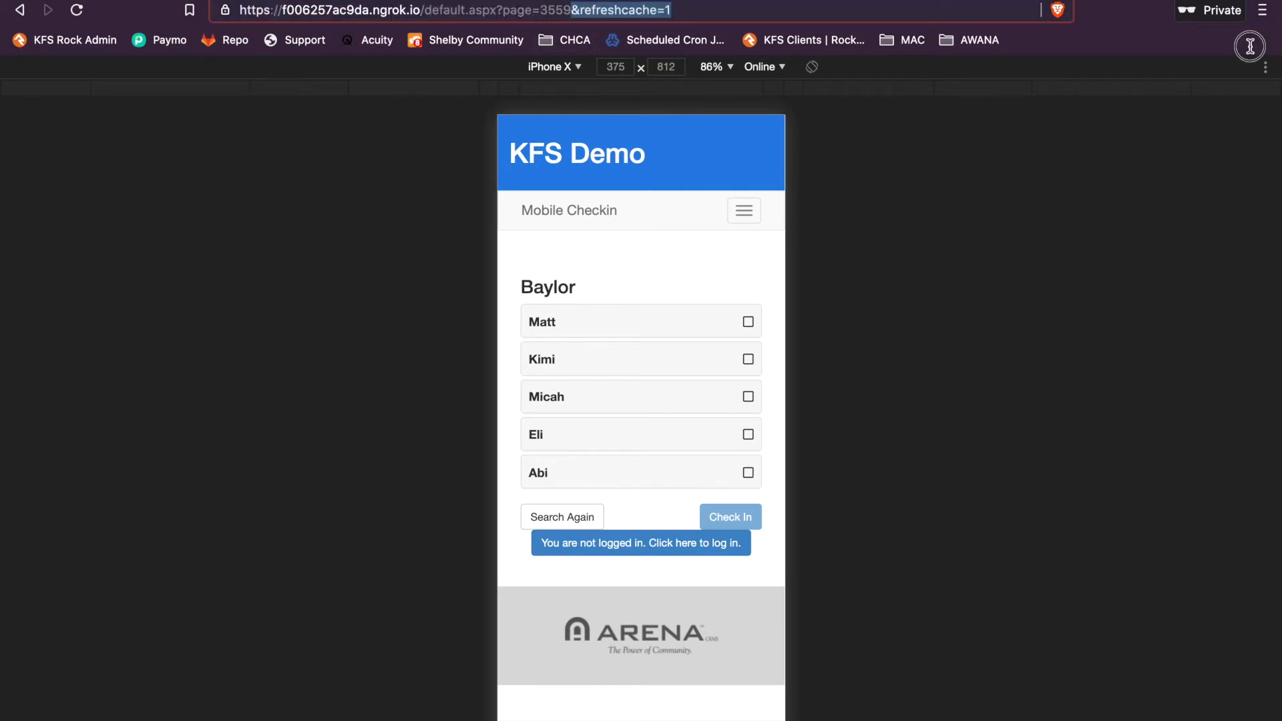
key("BackSpace")
key("Return")
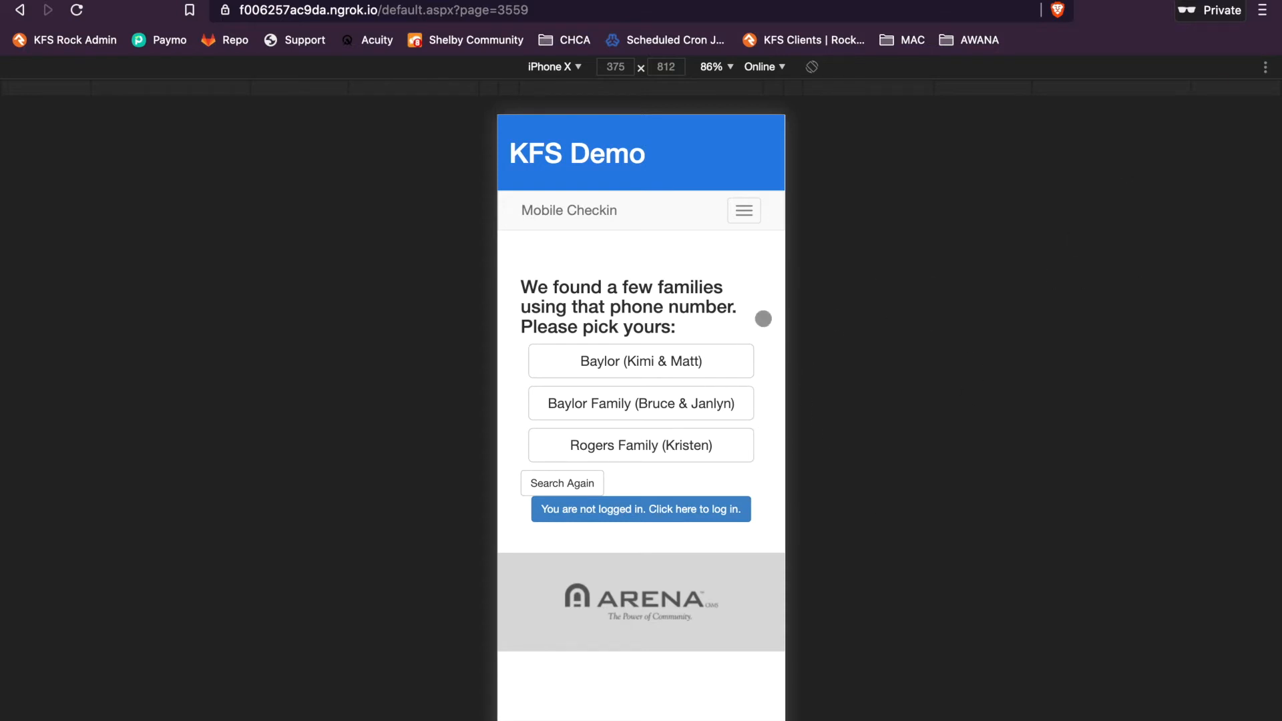
left_click(557, 483)
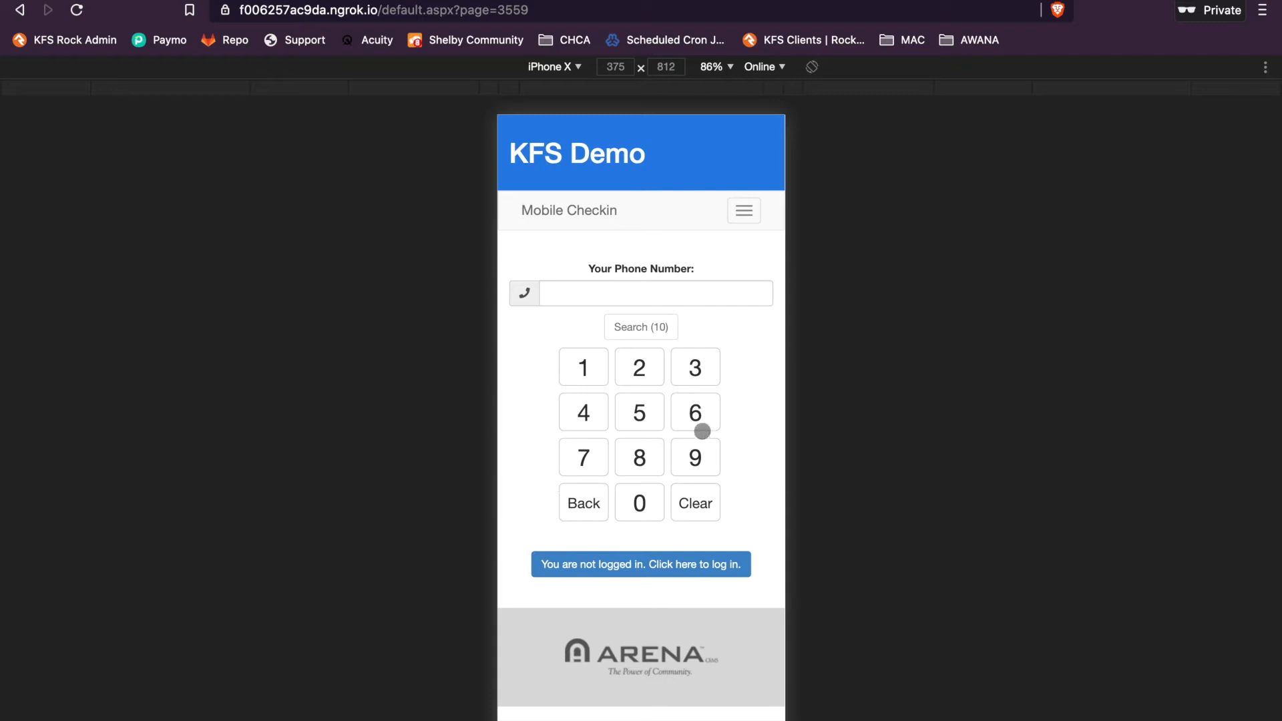
left_click(659, 327)
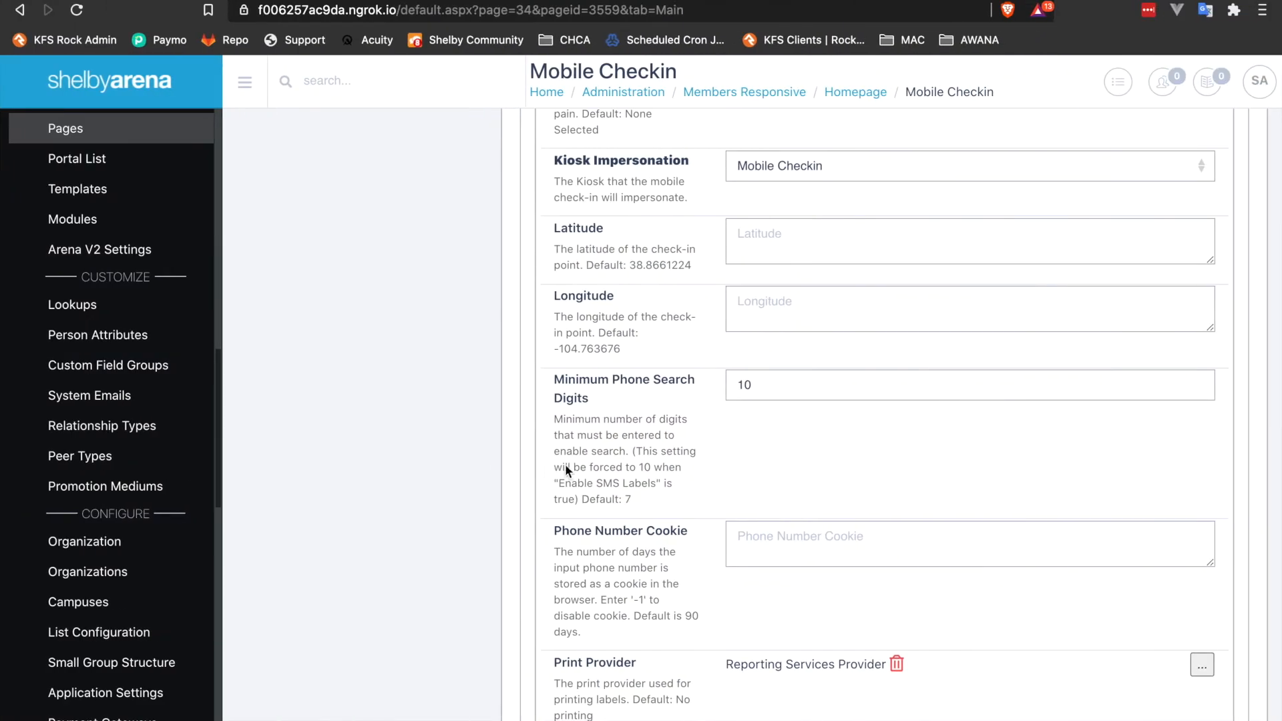
Inspect the print provider lookup choices and the proxy user and redirect settings further down the module's settings.
scroll(676, 474, "down", 3)
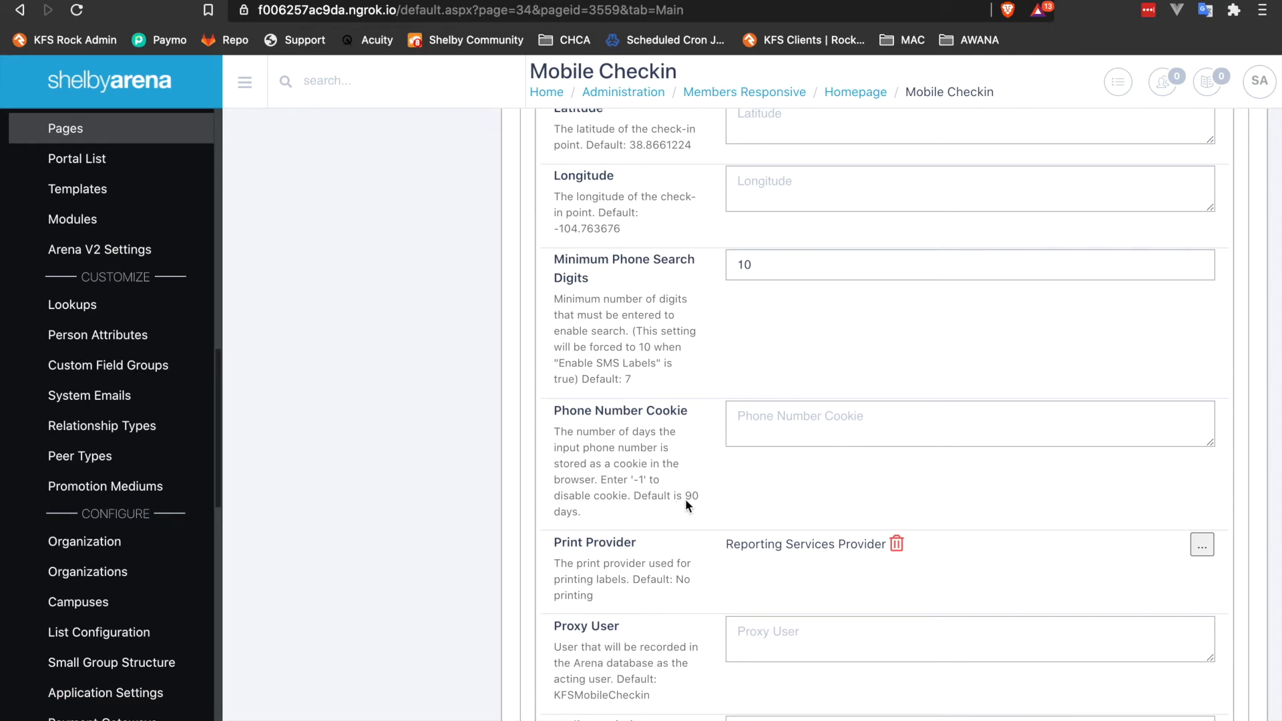
scroll(685, 505, "down", 2)
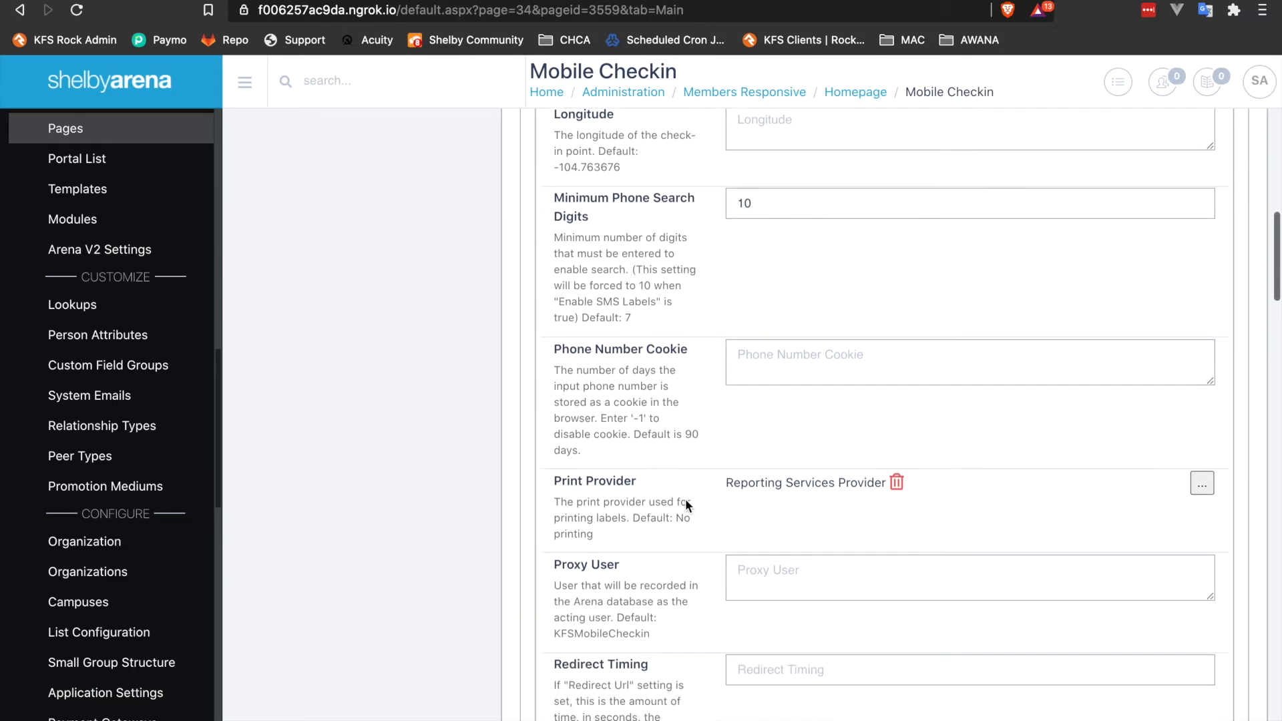
scroll(686, 505, "down", 1)
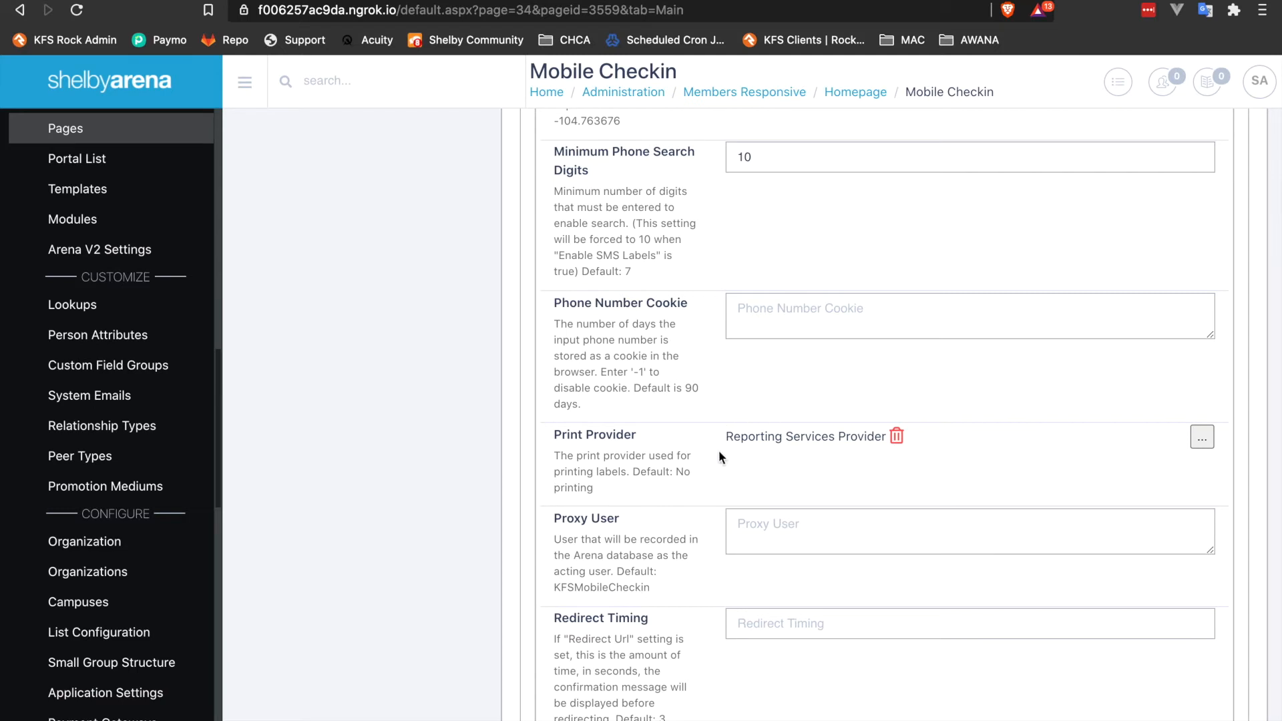
left_click(1201, 436)
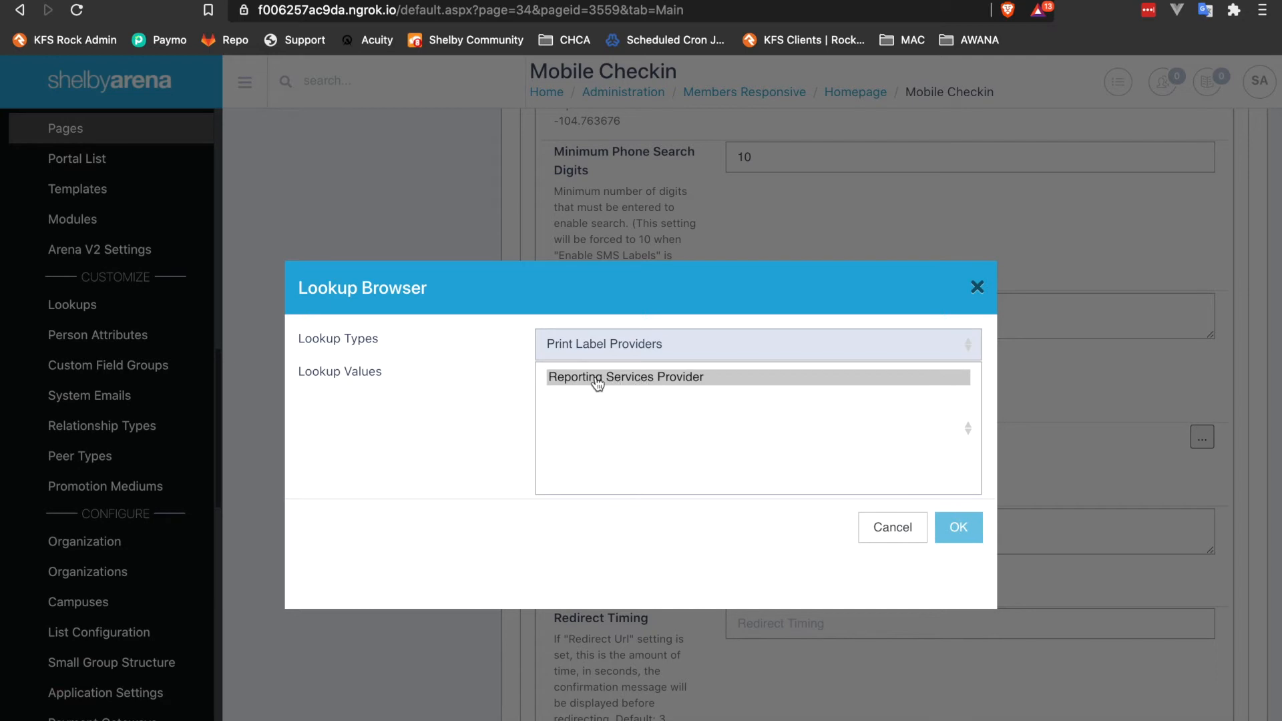
left_click(891, 528)
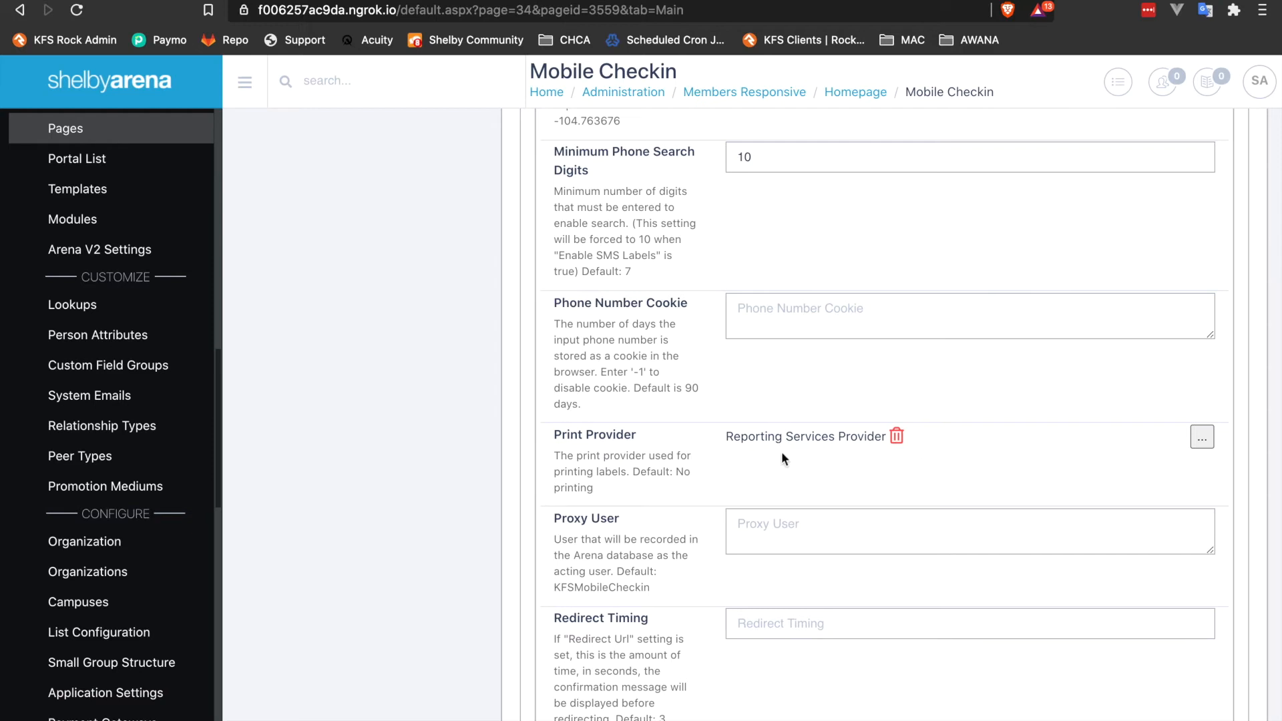
scroll(656, 539, "down", 1)
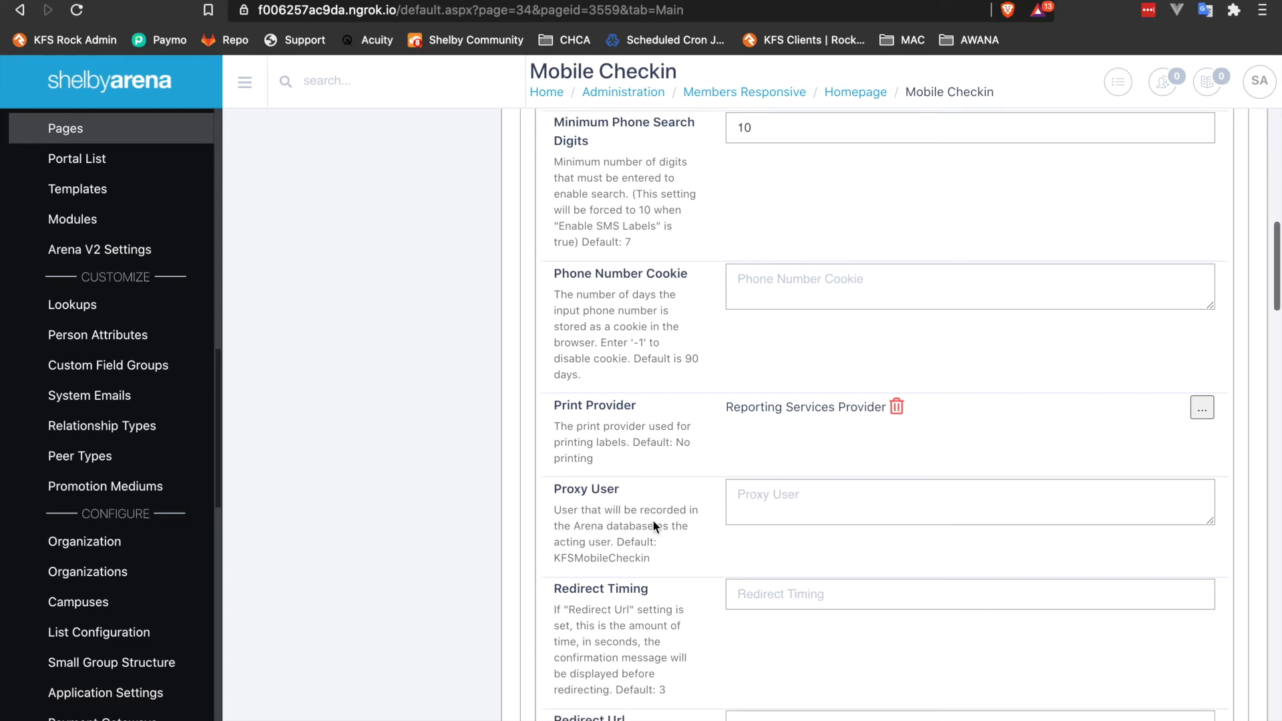
scroll(740, 453, "down", 2)
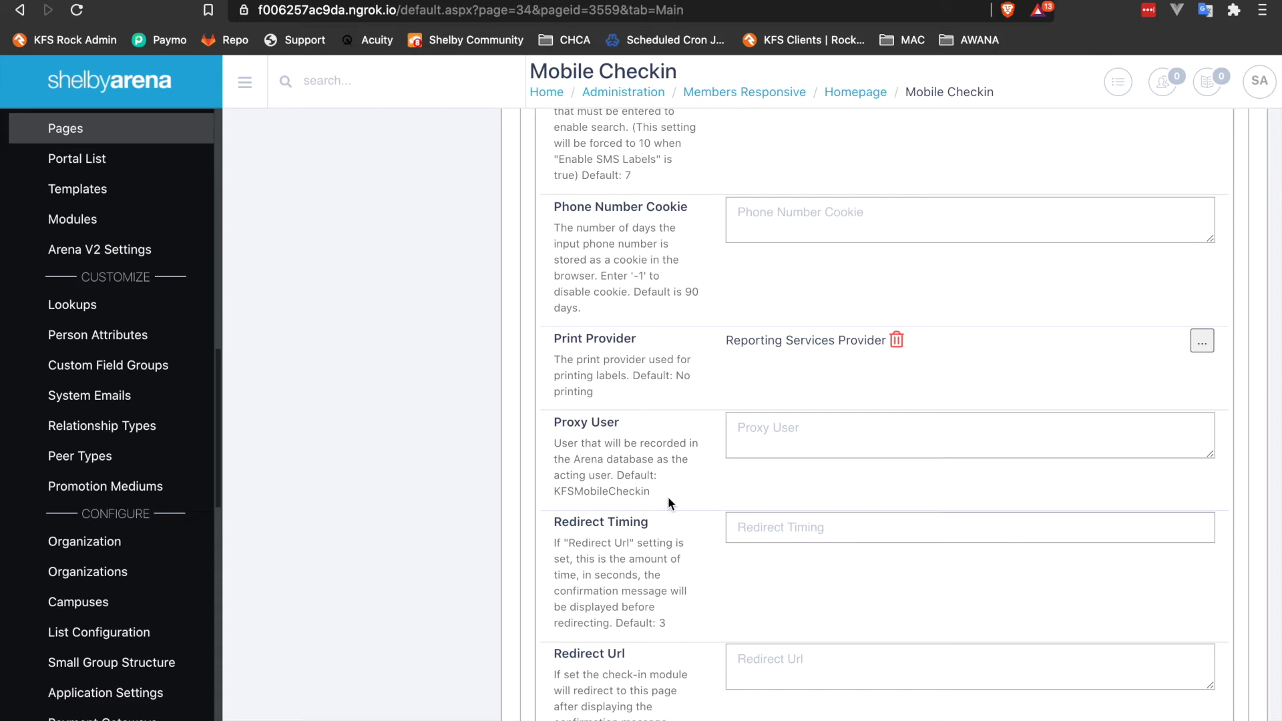
scroll(667, 495, "down", 1)
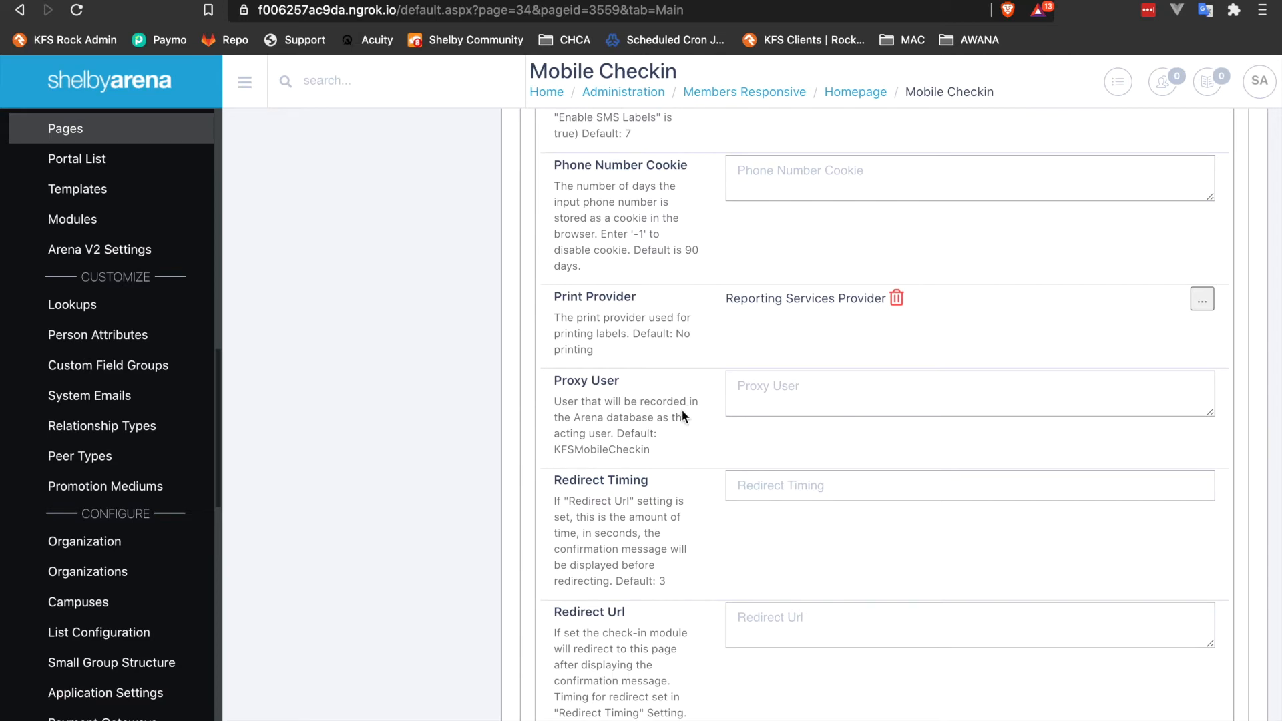
Review the security code and SMS label settings in the Mobile Checkin module's settings.
scroll(715, 519, "down", 5)
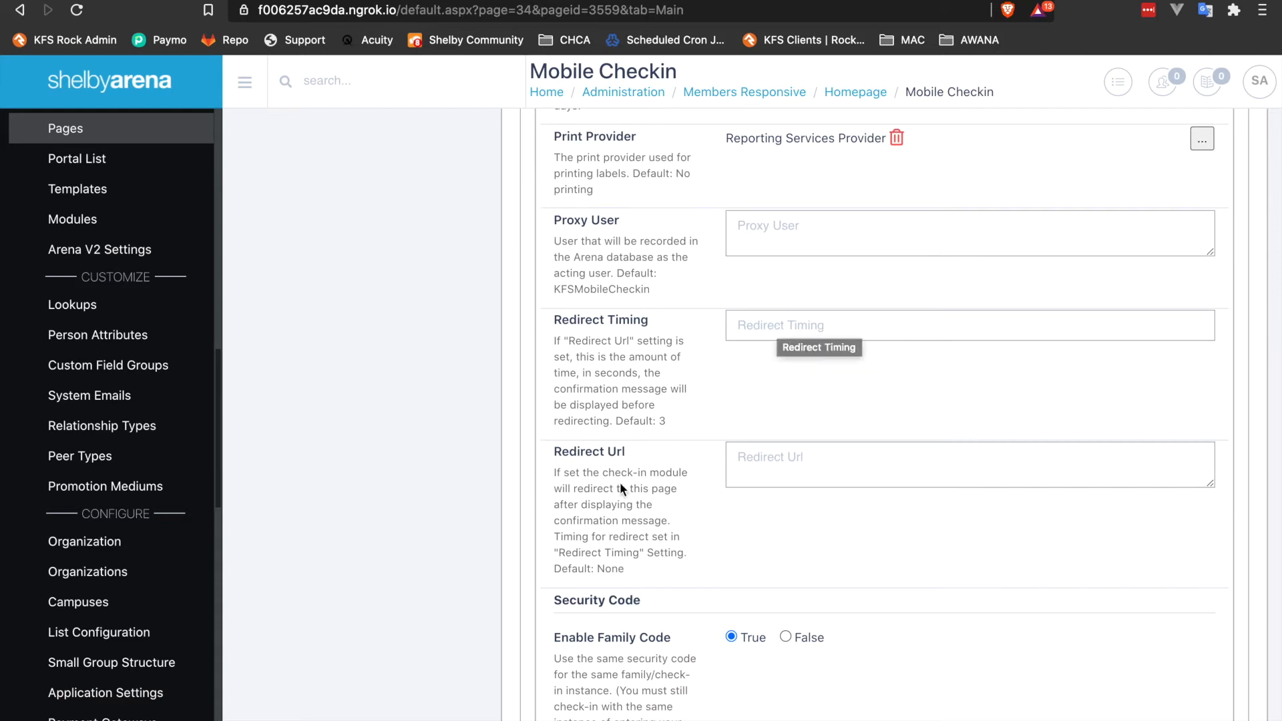
scroll(620, 484, "down", 4)
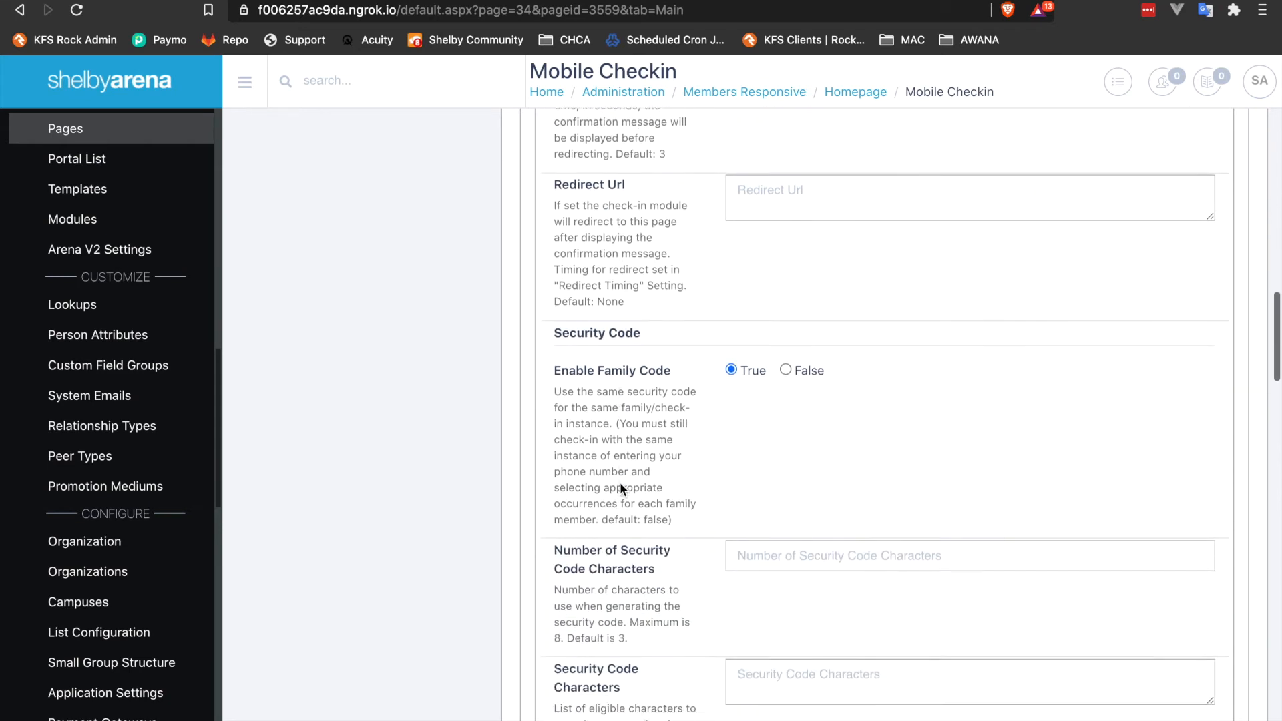
scroll(619, 485, "down", 1)
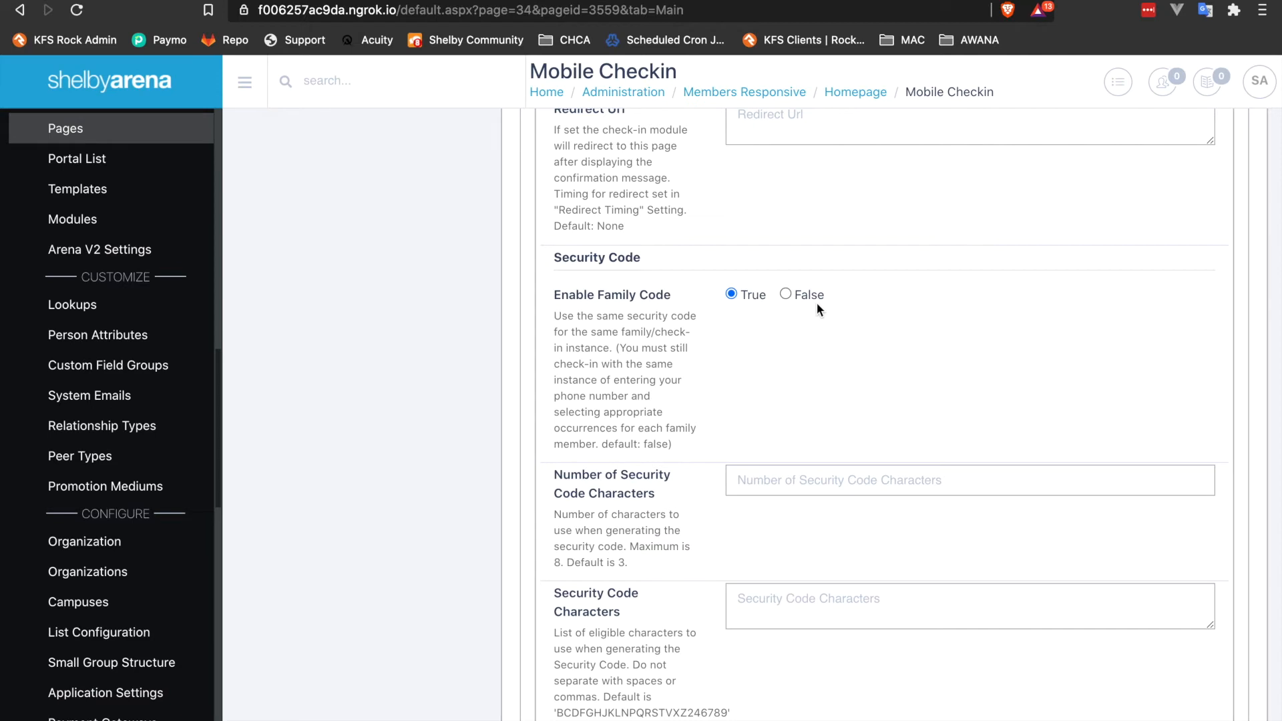
scroll(714, 307, "down", 1)
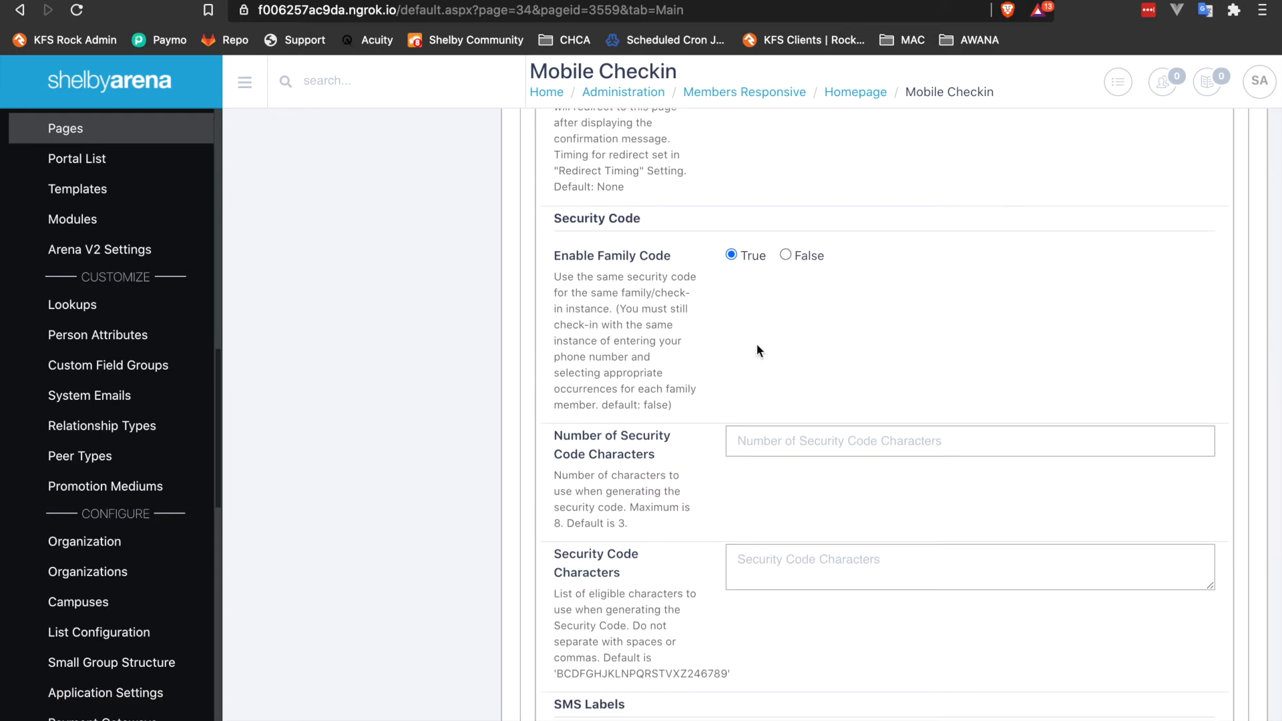
scroll(757, 348, "down", 3)
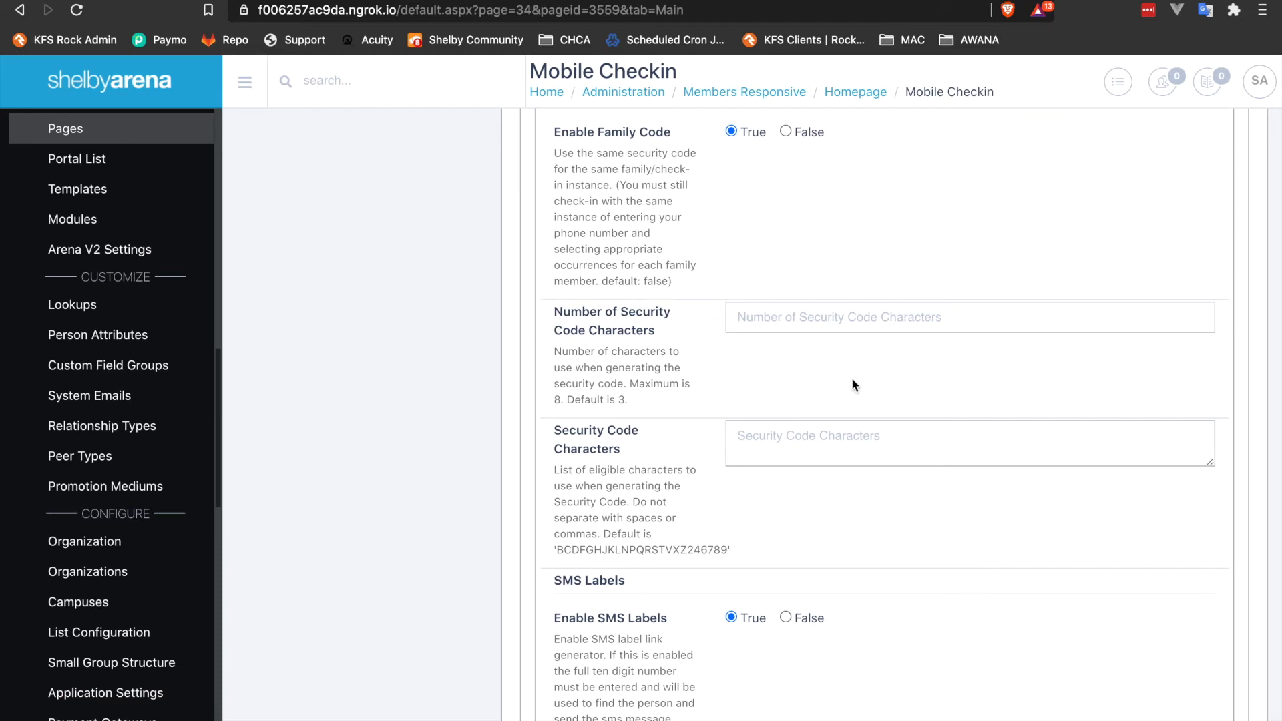
scroll(852, 385, "down", 3)
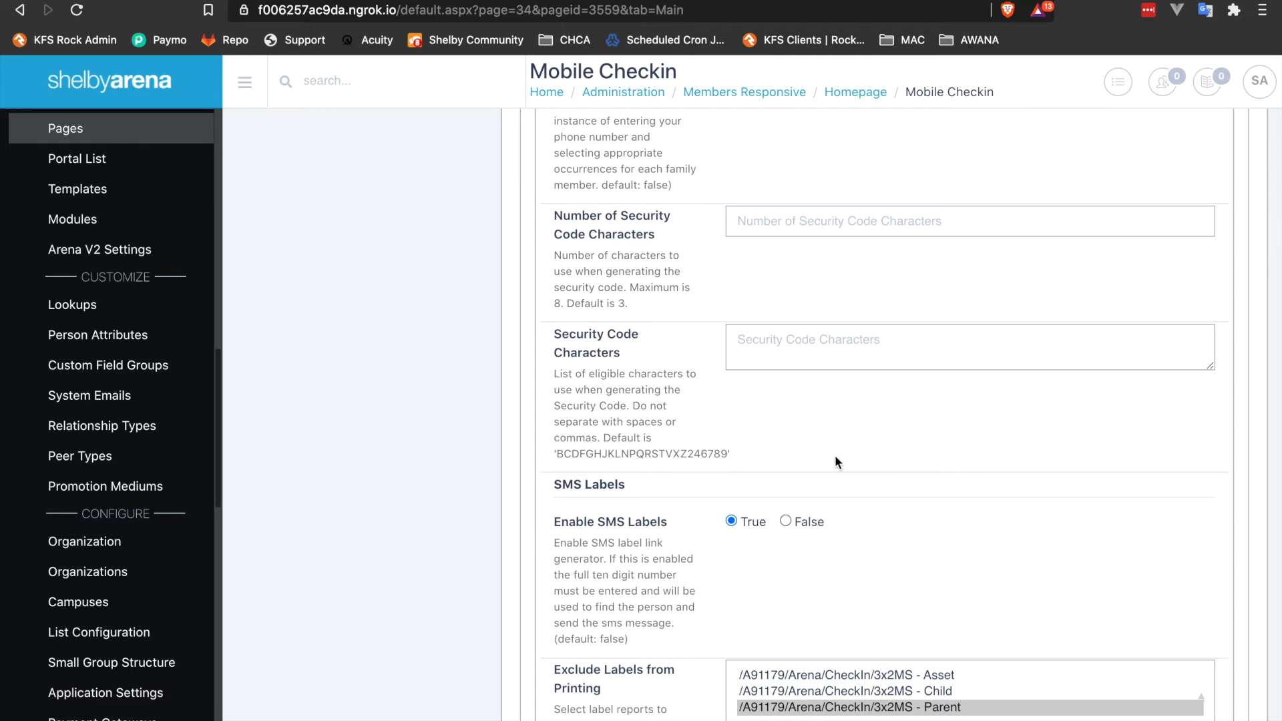
scroll(835, 460, "down", 3)
scroll(964, 427, "down", 4)
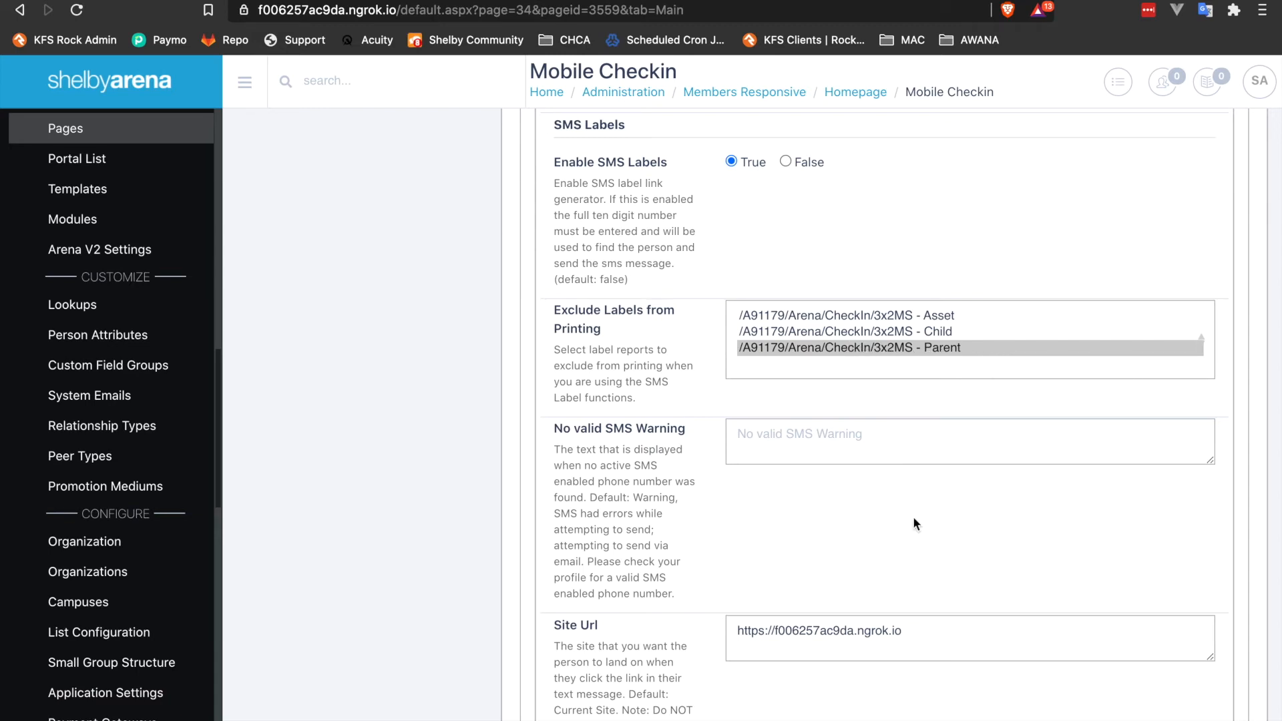
Review the SMS site URL, label page, message body, Twilio number and SMS-enabled update settings.
scroll(914, 523, "down", 2)
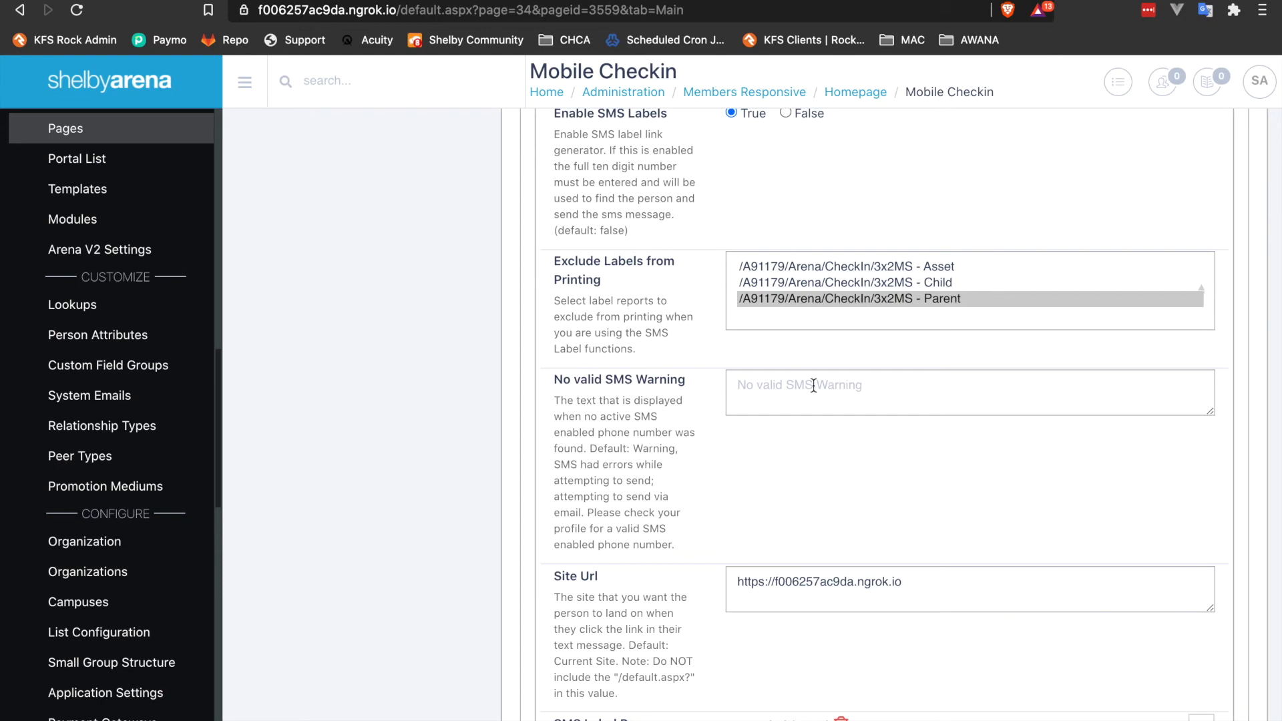
scroll(730, 453, "down", 3)
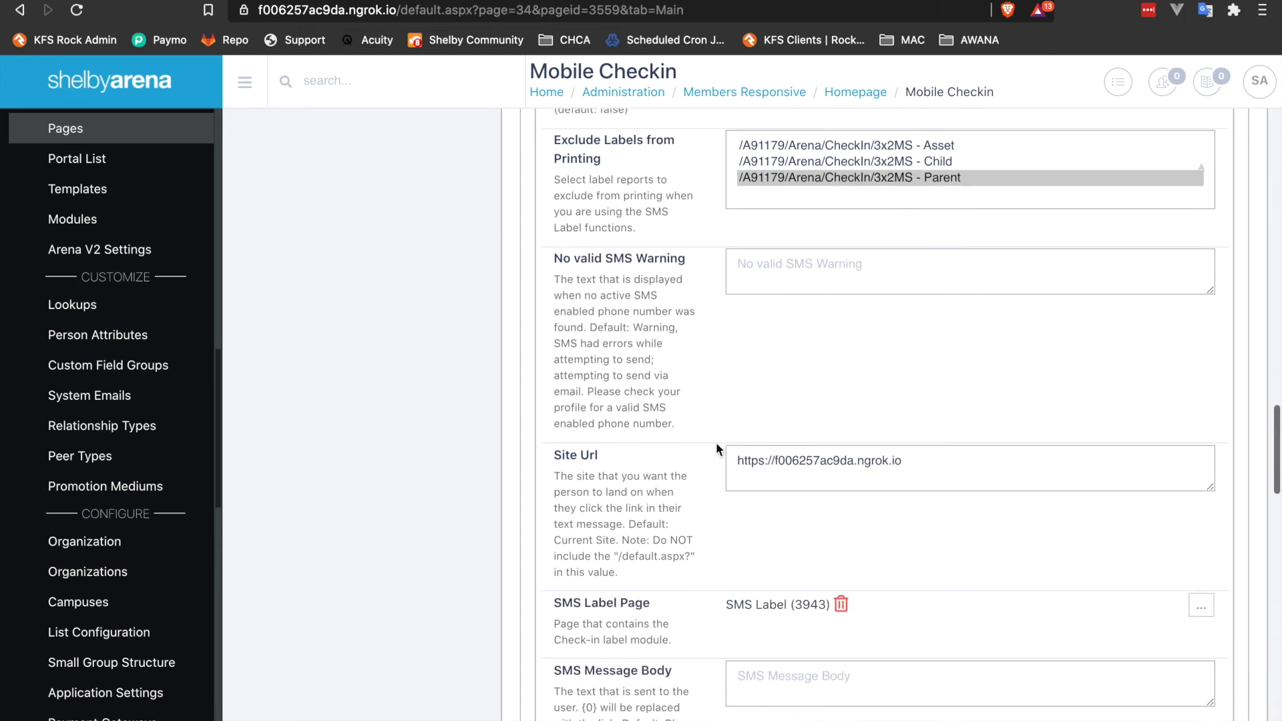
scroll(673, 531, "down", 1)
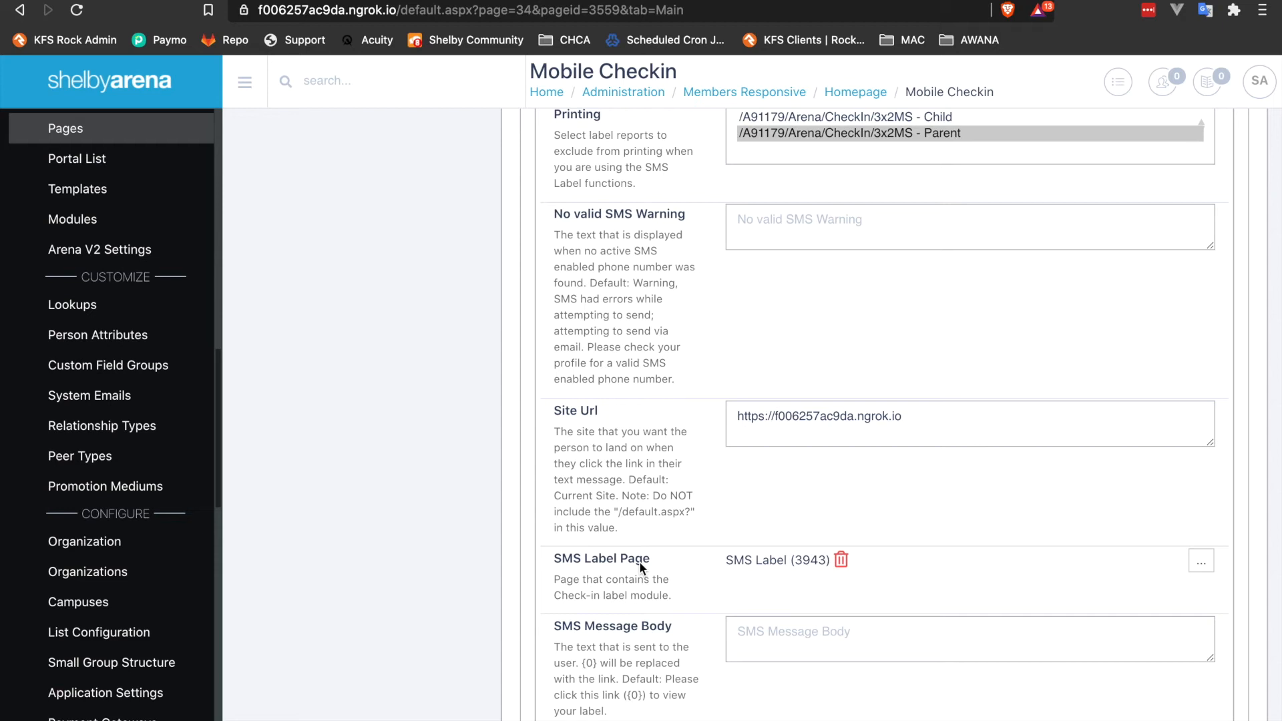
scroll(639, 561, "down", 3)
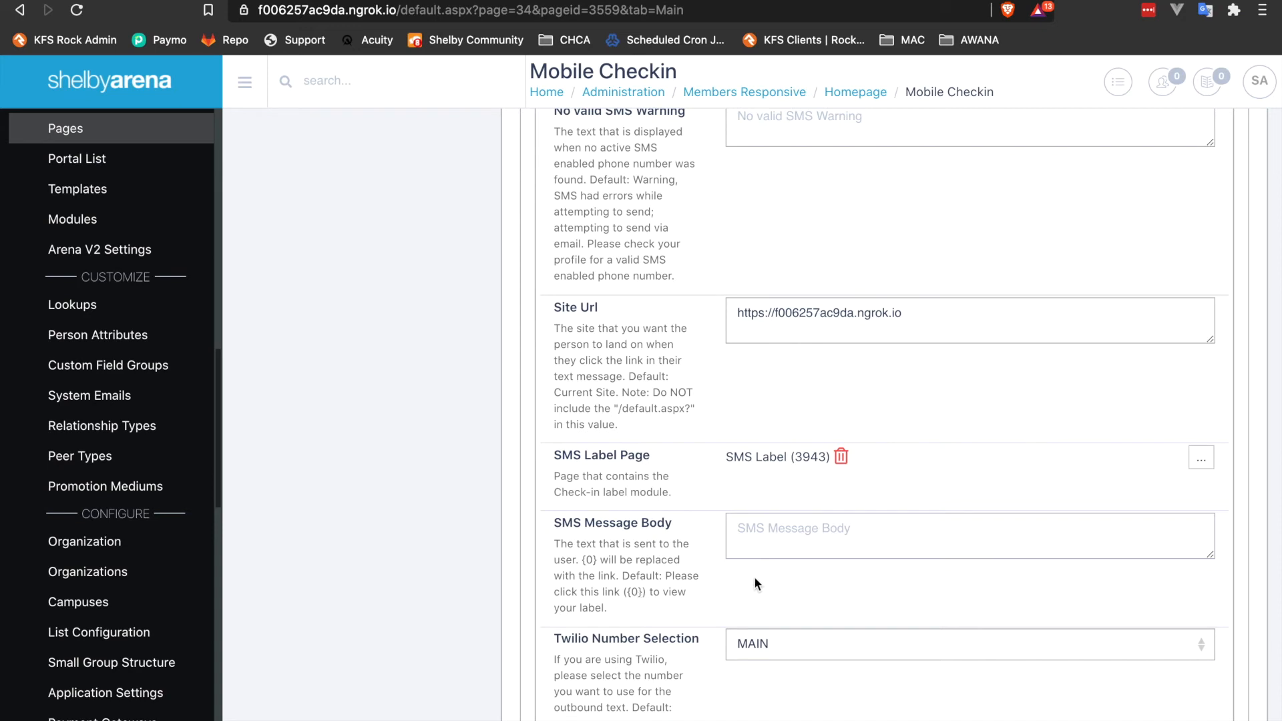
scroll(754, 577, "down", 2)
scroll(638, 620, "down", 3)
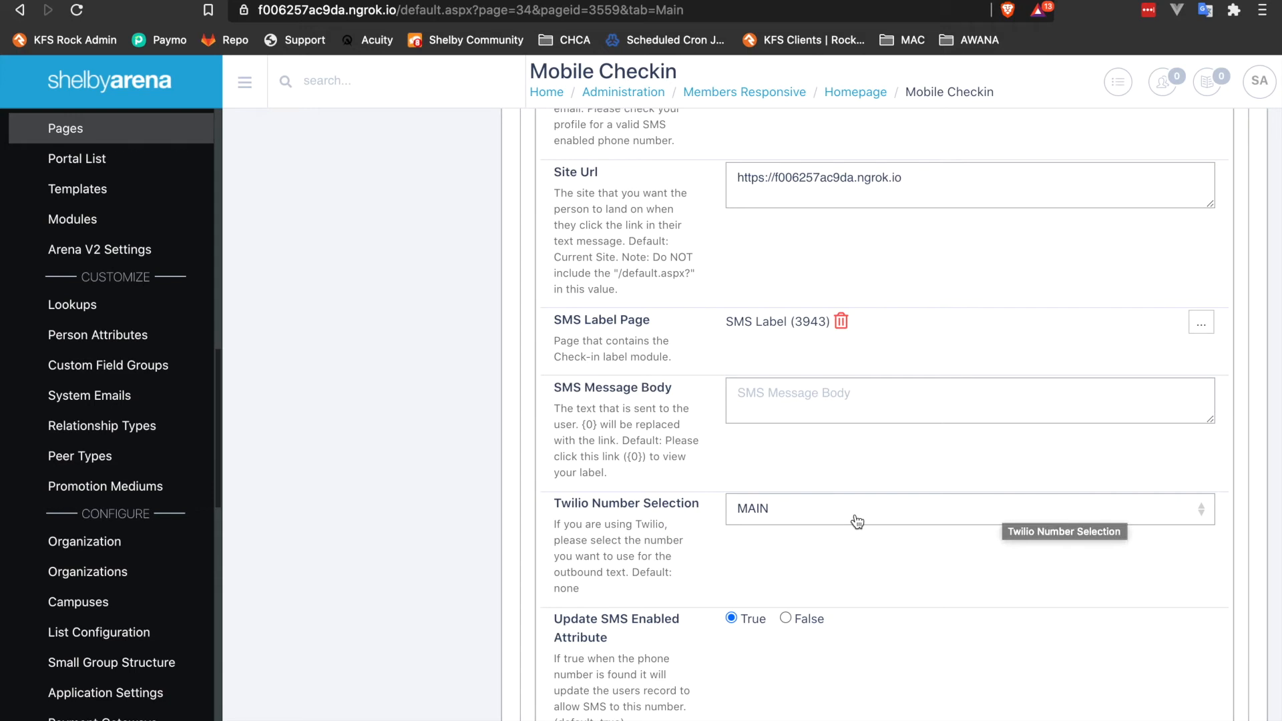
scroll(703, 523, "down", 2)
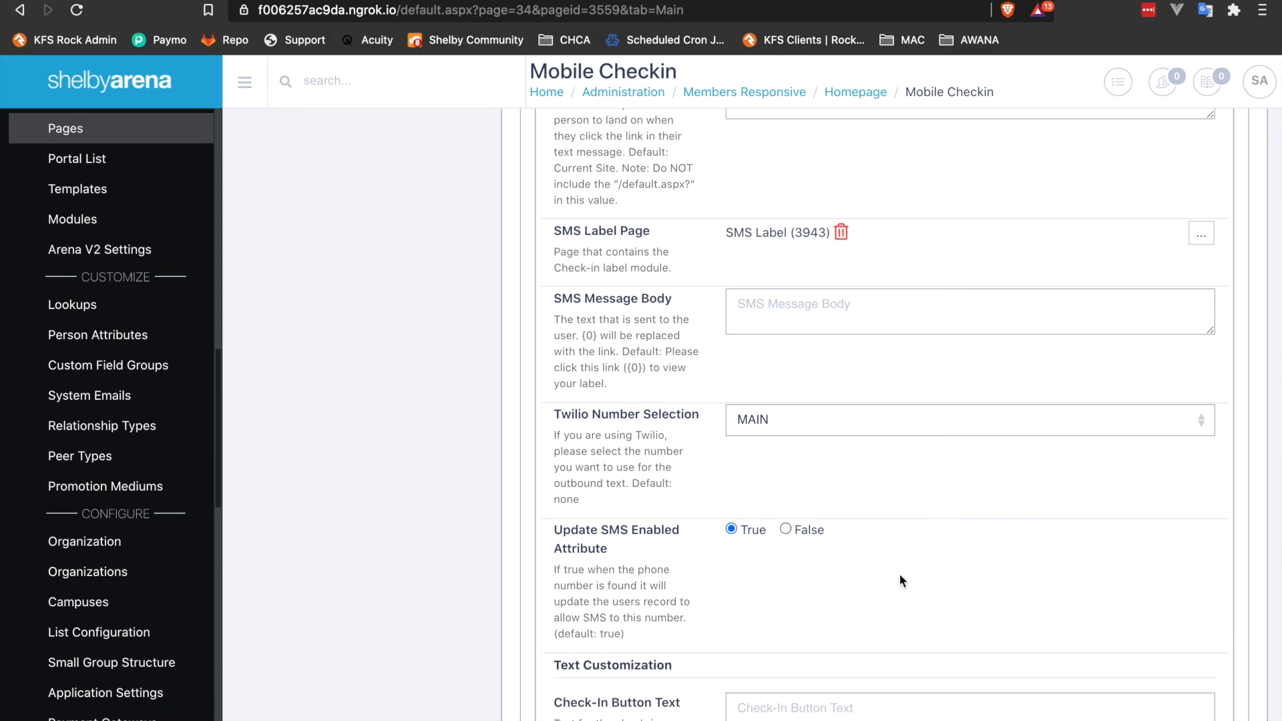
scroll(899, 580, "down", 1)
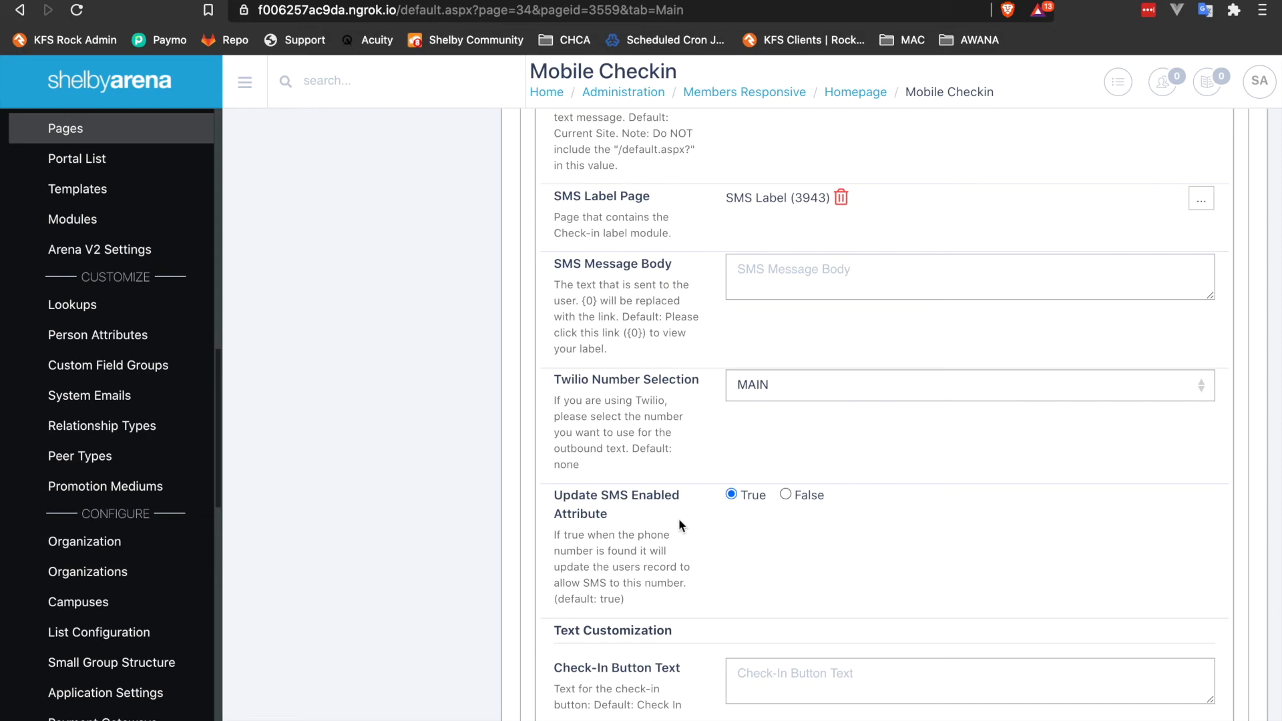
scroll(656, 498, "down", 5)
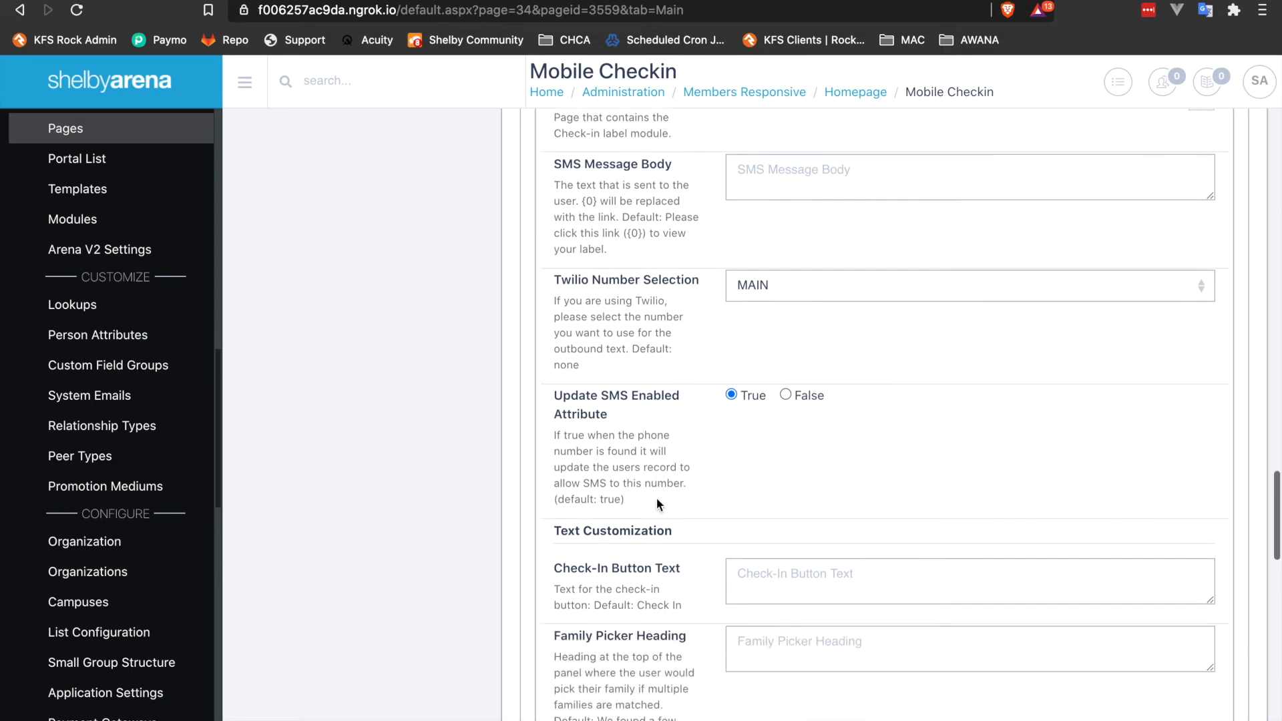
scroll(655, 498, "down", 2)
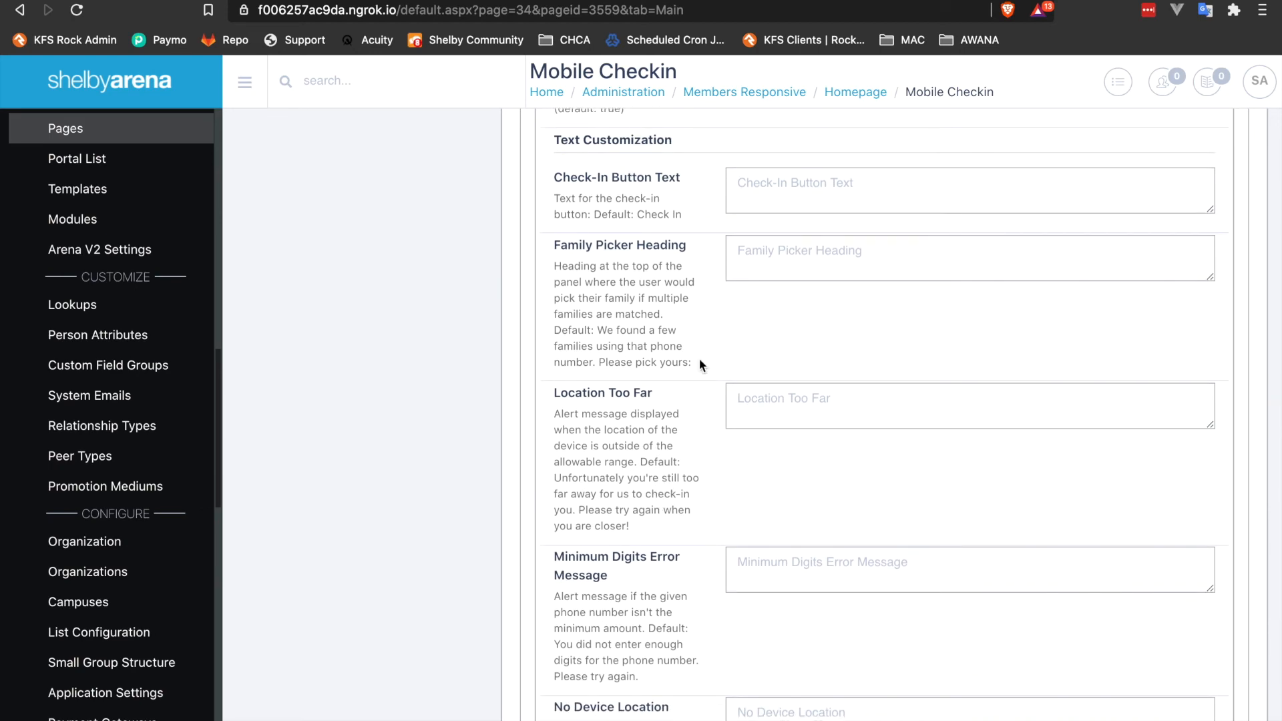
Search the mobile check-in preview by a family's ten-digit phone number.
key("ctrl+Left")
key("ctrl+Left")
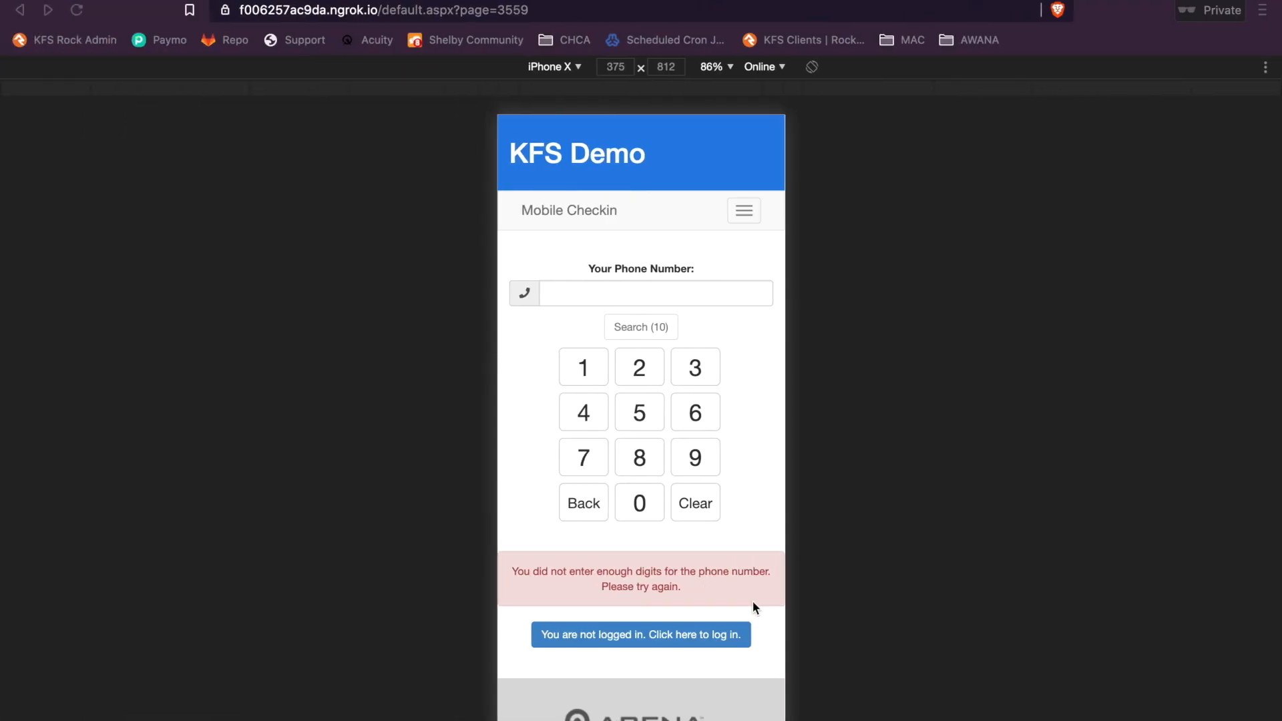
left_click(631, 292)
left_click(631, 292)
left_click(642, 325)
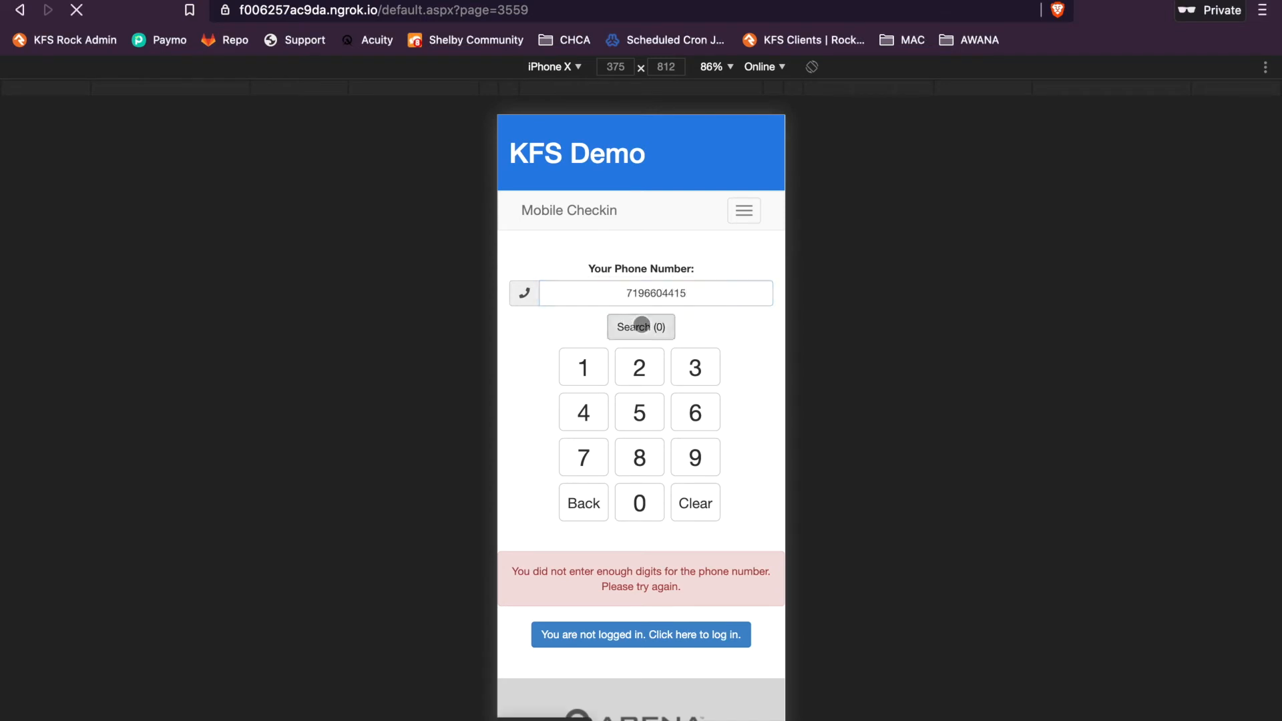
left_click(642, 325)
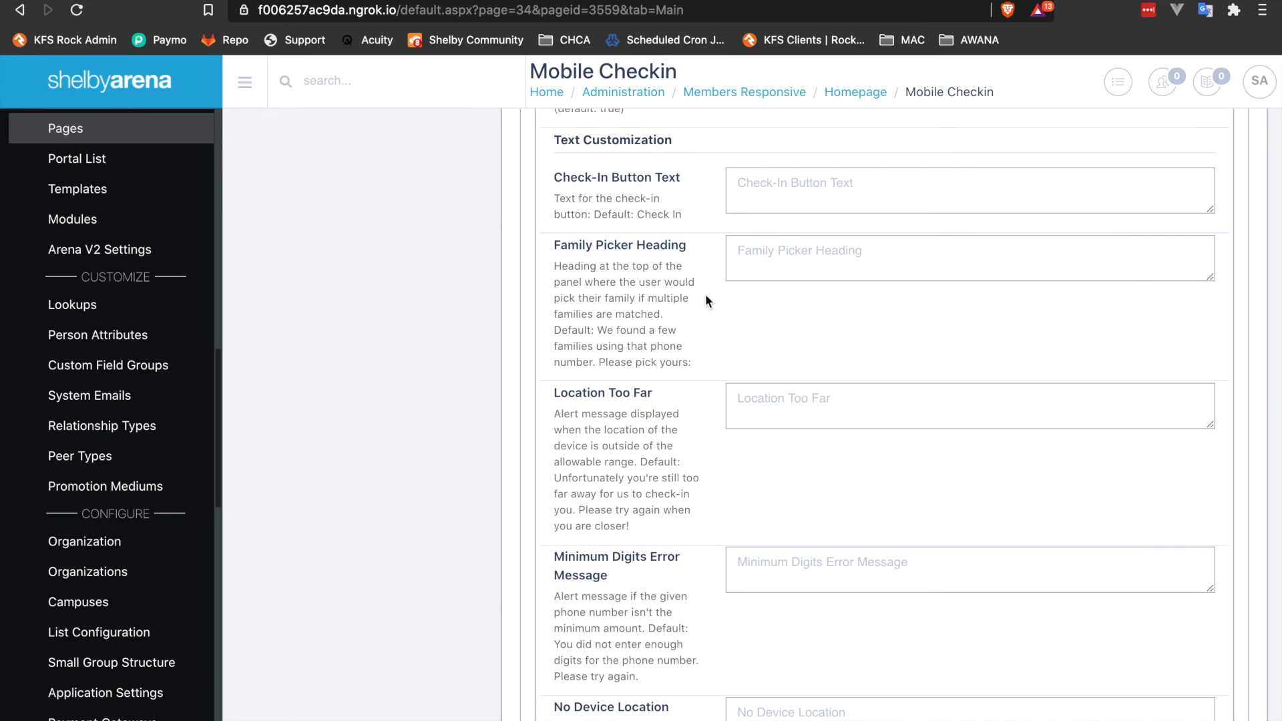
Review the text customization alert messages for location, minimum digits, occurrences and phone number in the module settings.
scroll(701, 374, "down", 2)
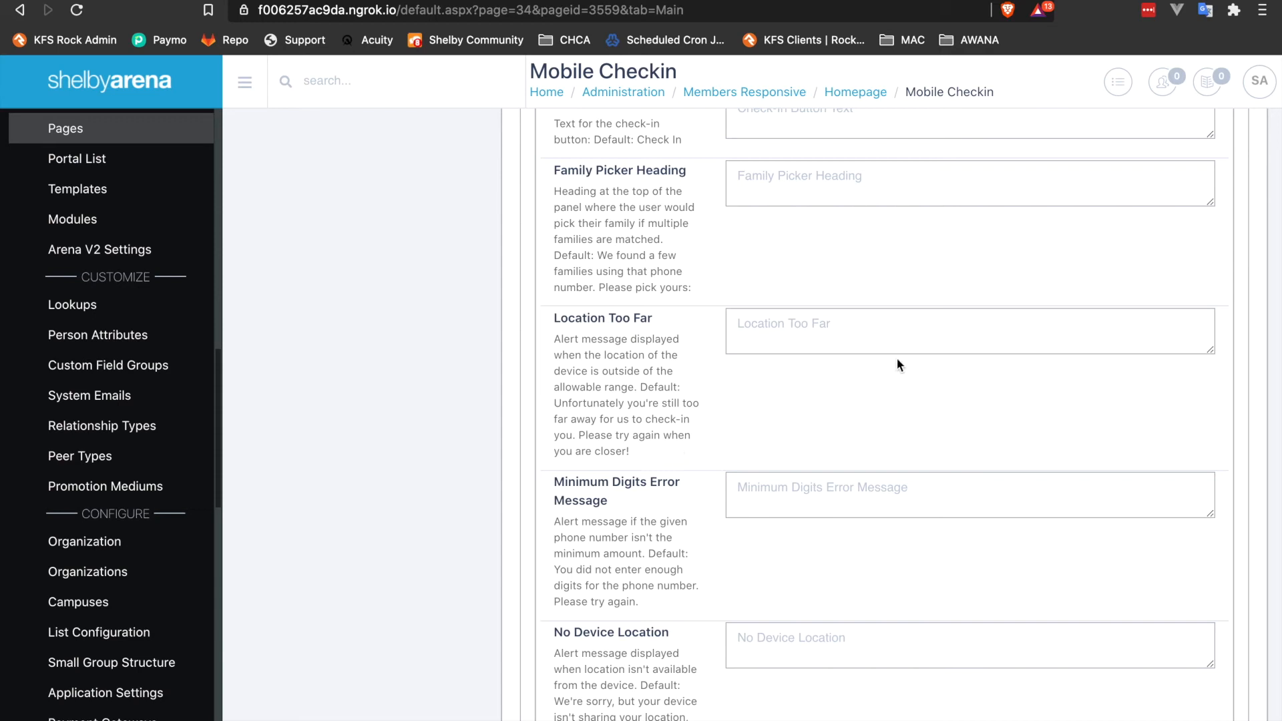
scroll(716, 403, "down", 2)
scroll(721, 527, "down", 2)
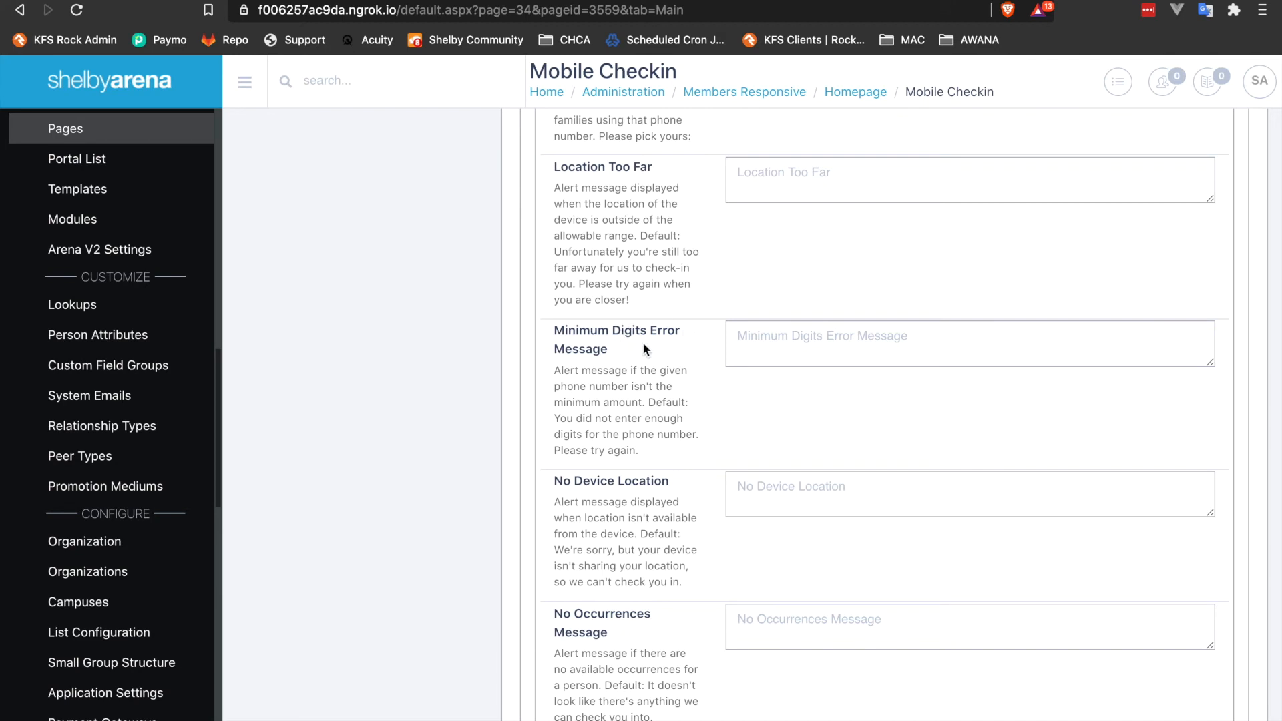
scroll(721, 381, "down", 3)
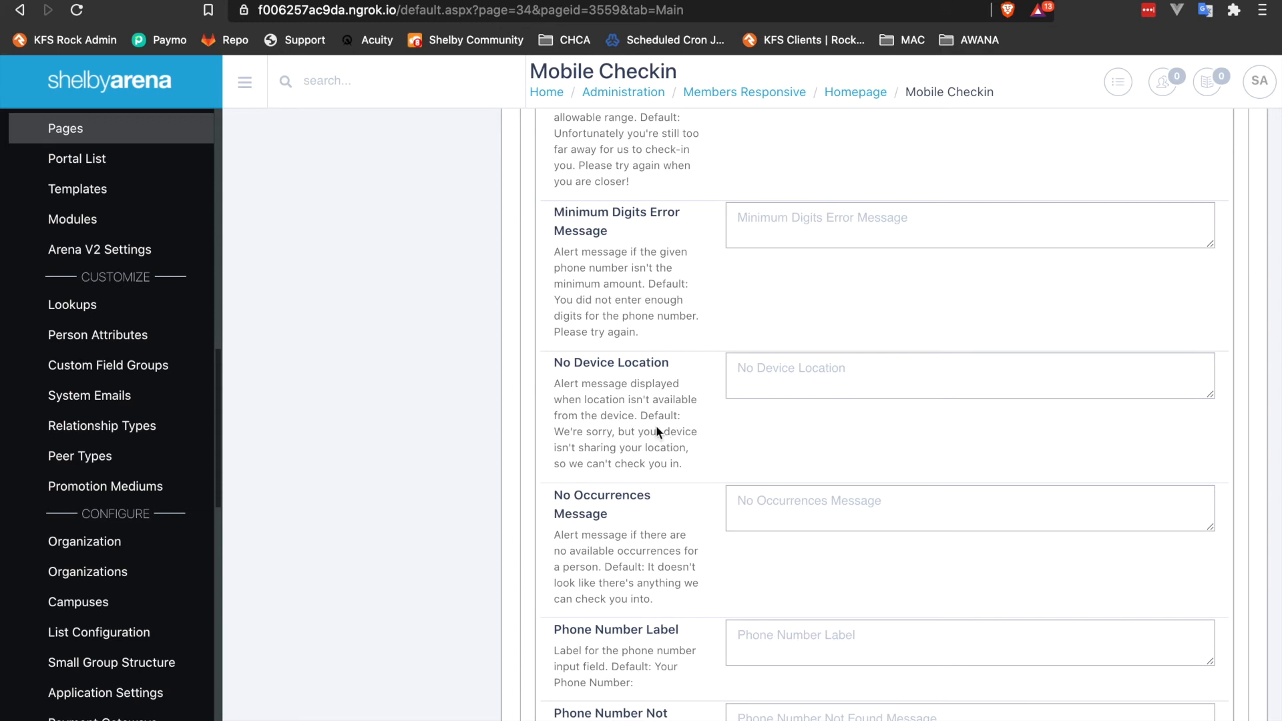
scroll(693, 433, "down", 1)
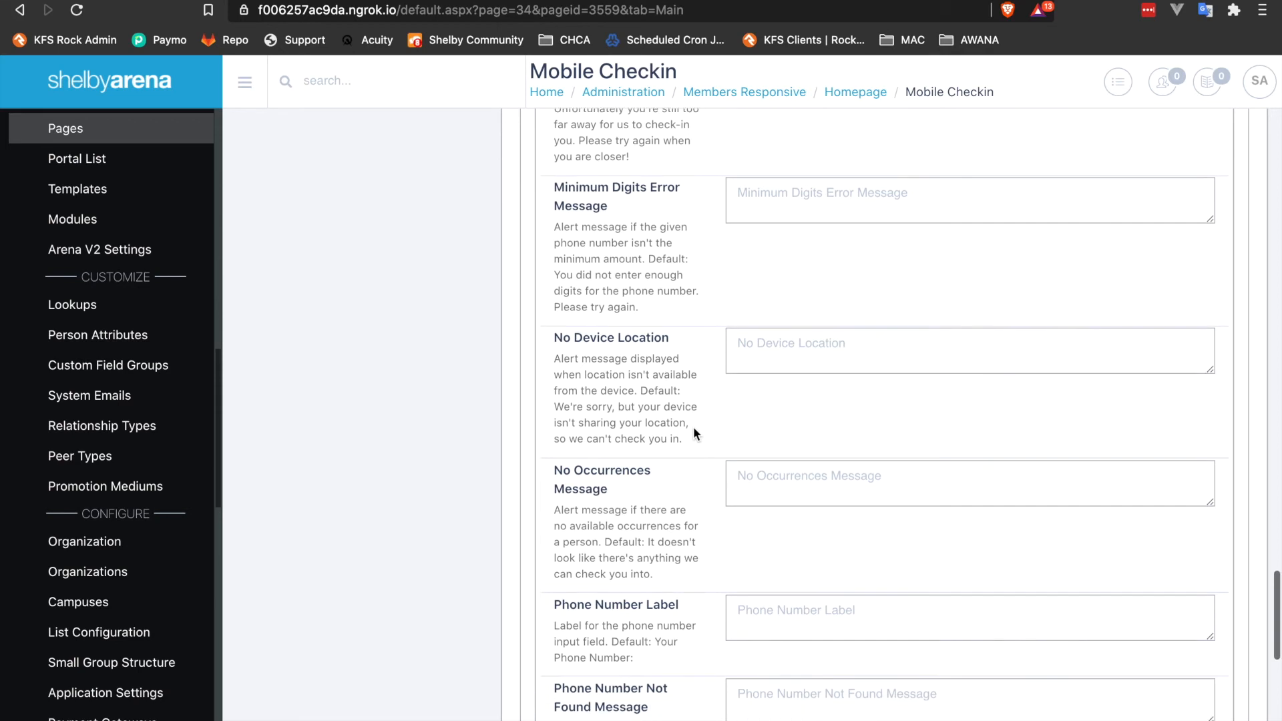
scroll(693, 434, "down", 2)
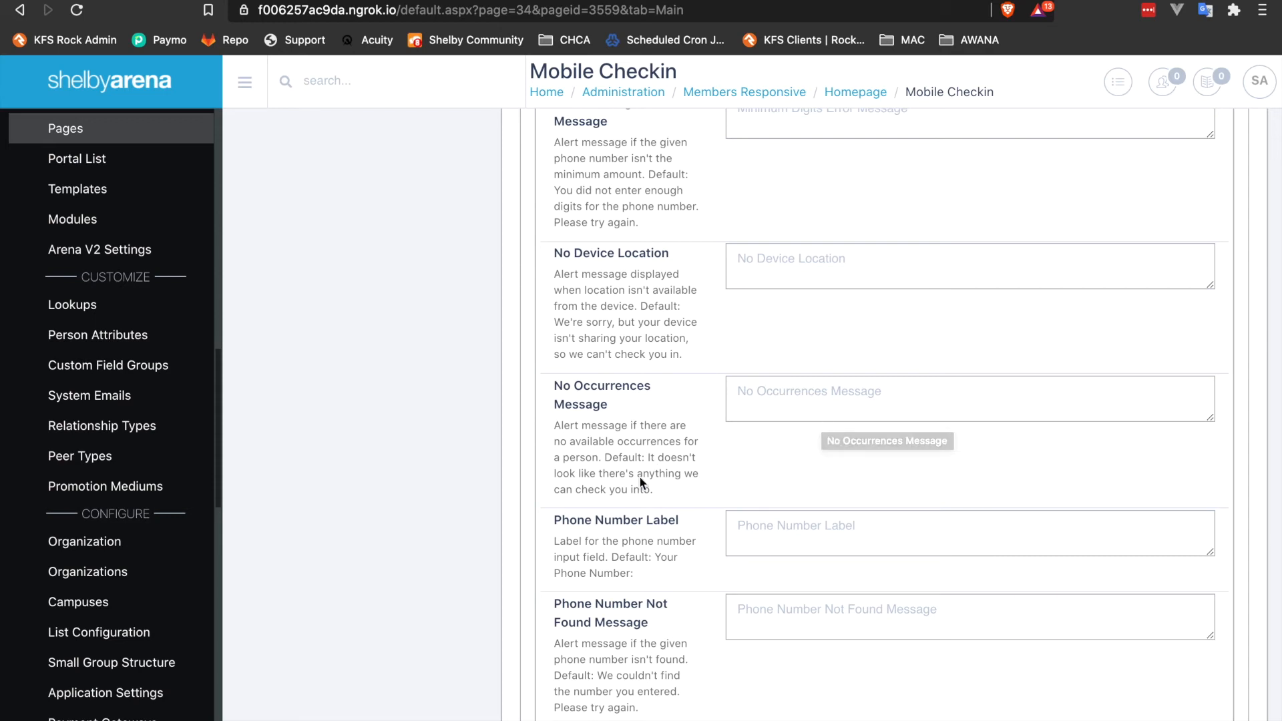
scroll(663, 468, "down", 2)
scroll(664, 467, "down", 2)
scroll(675, 458, "down", 2)
Return from the family's member list to the phone number search in the check-in preview.
key("ctrl+Left")
key("ctrl+Left")
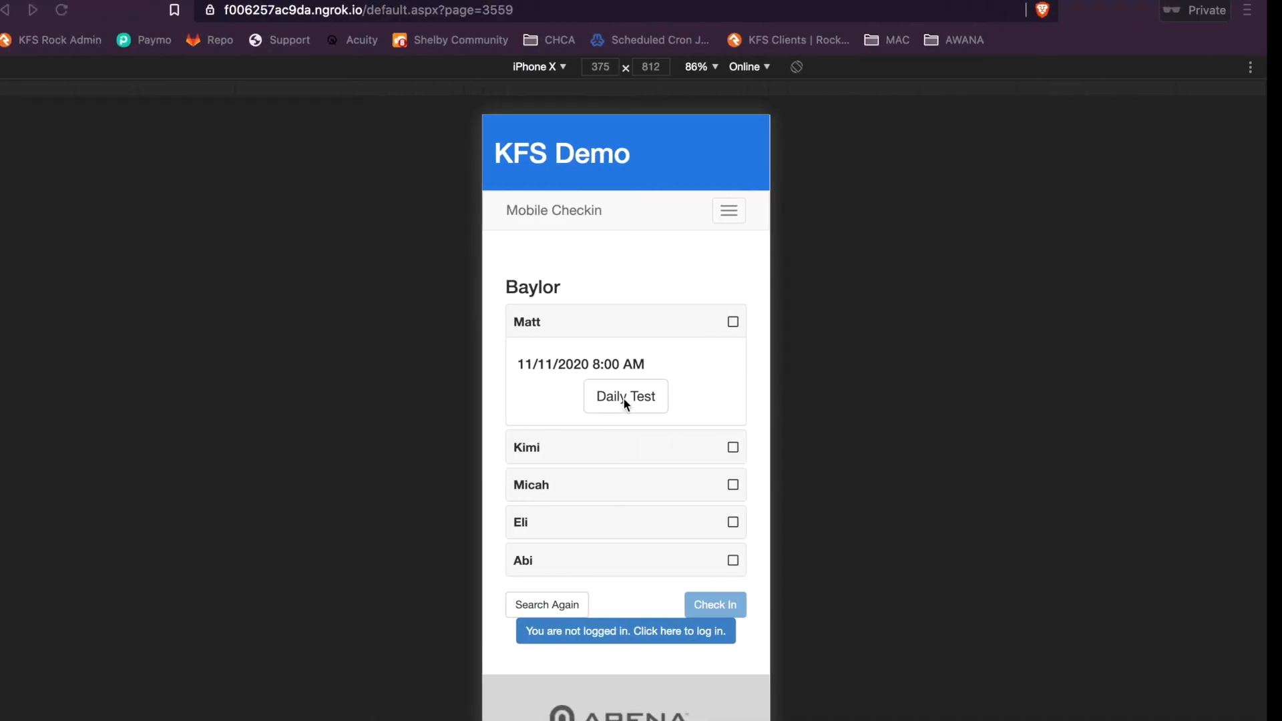
left_click(566, 603)
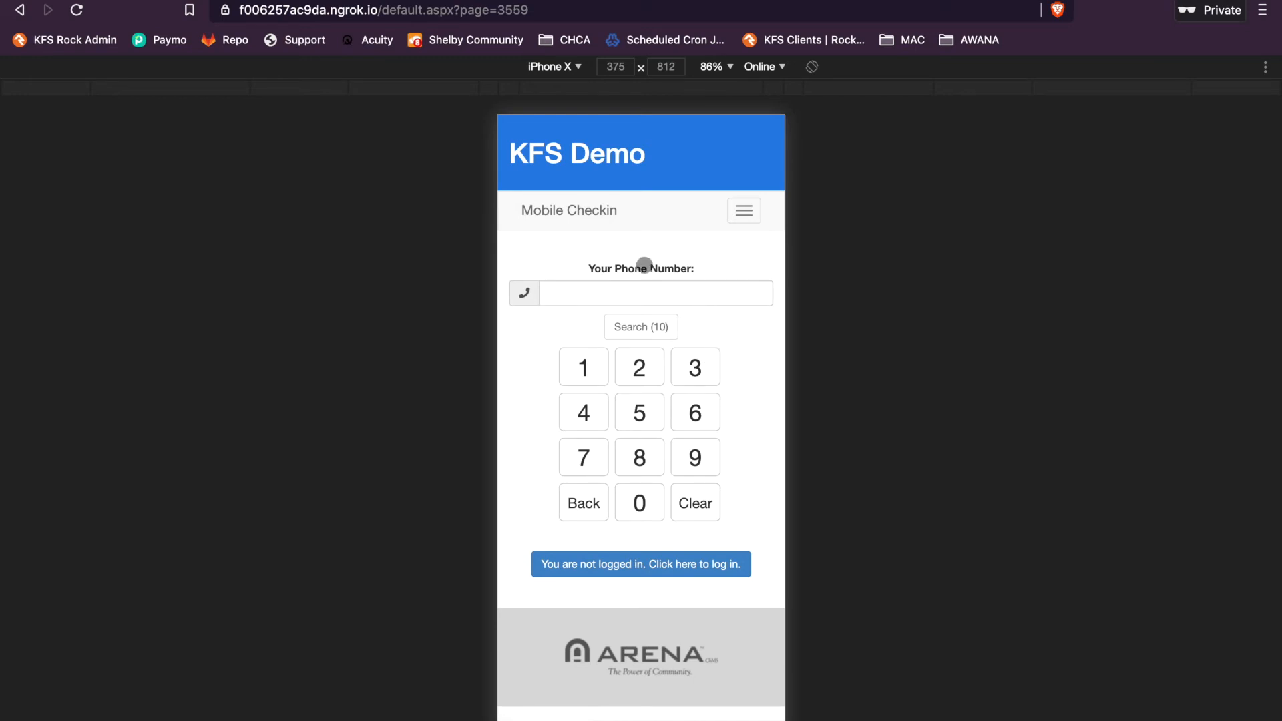
Search the check-in preview with an unregistered ten-digit phone number.
key("ctrl+Right")
key("ctrl+Right")
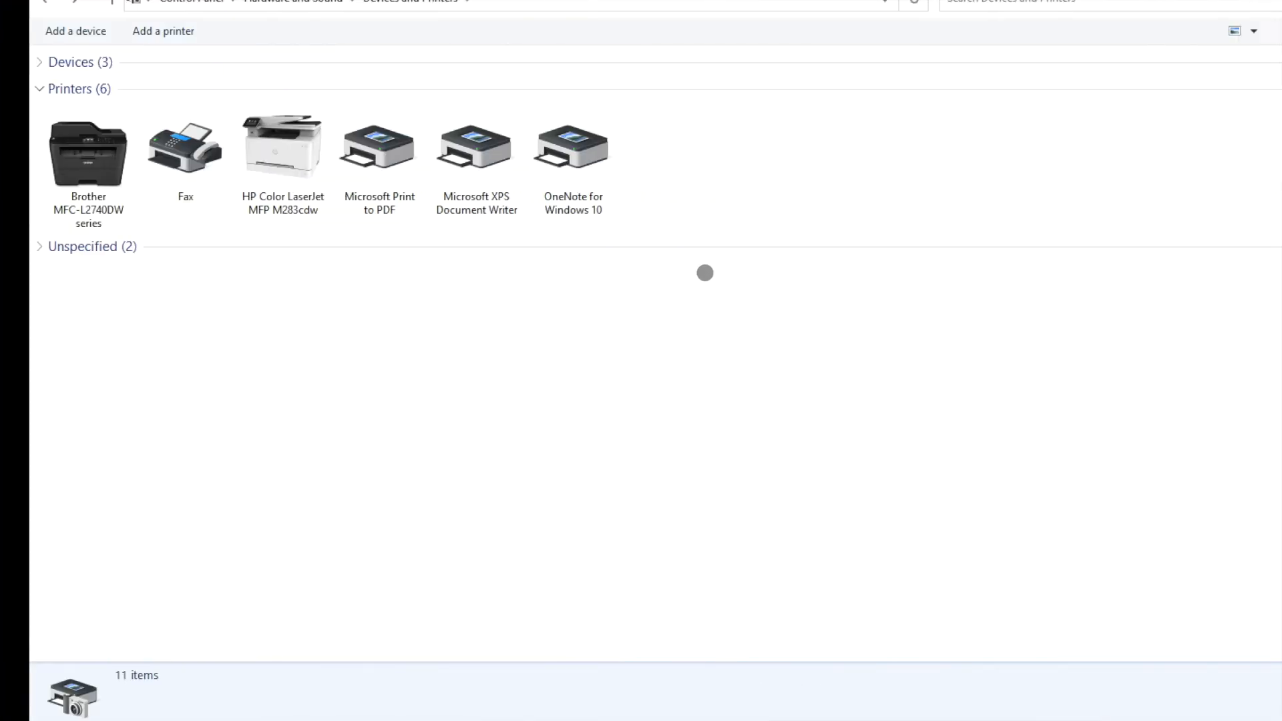
scroll(668, 532, "down", 1)
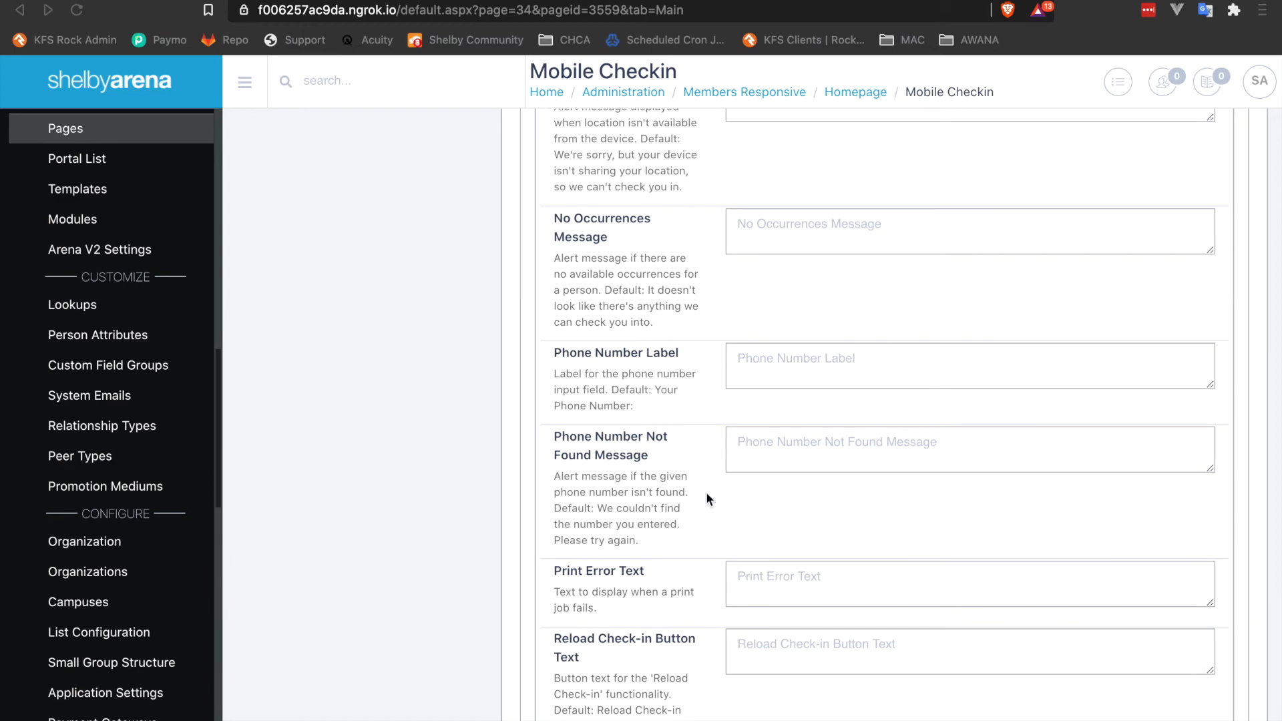
scroll(707, 491, "down", 1)
key("ctrl+Left")
key("ctrl+Left")
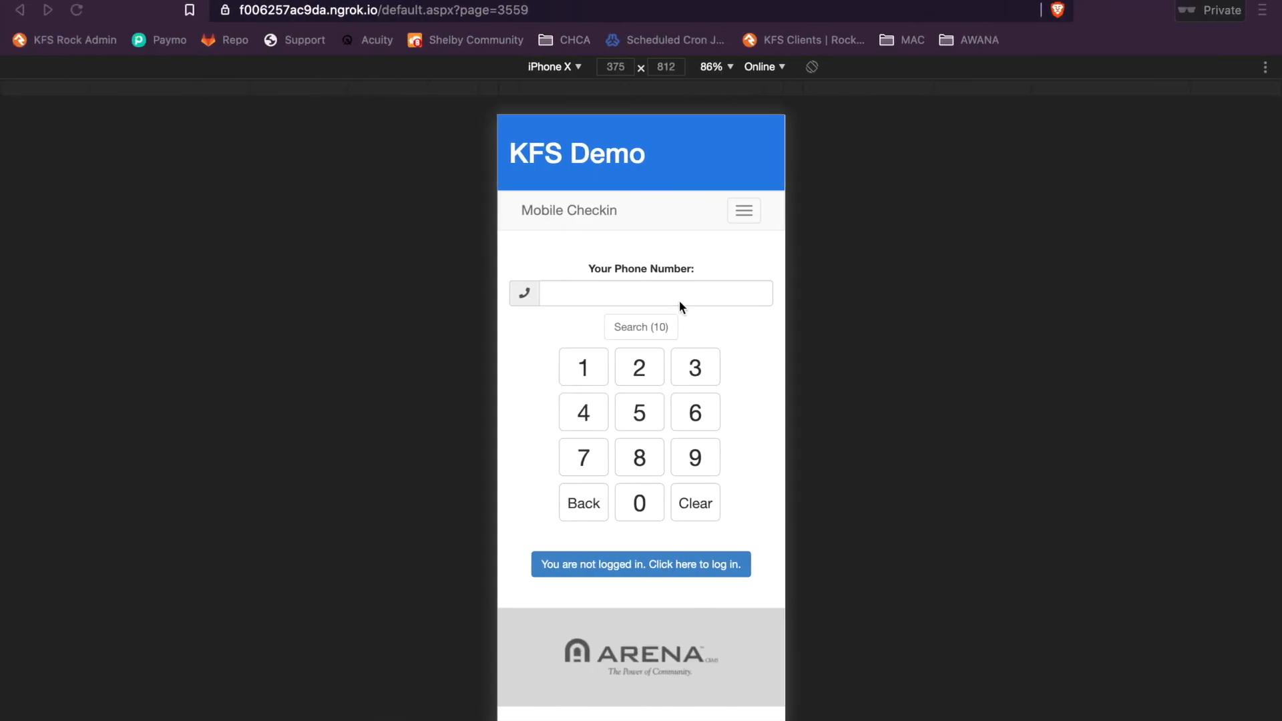
left_click(639, 290)
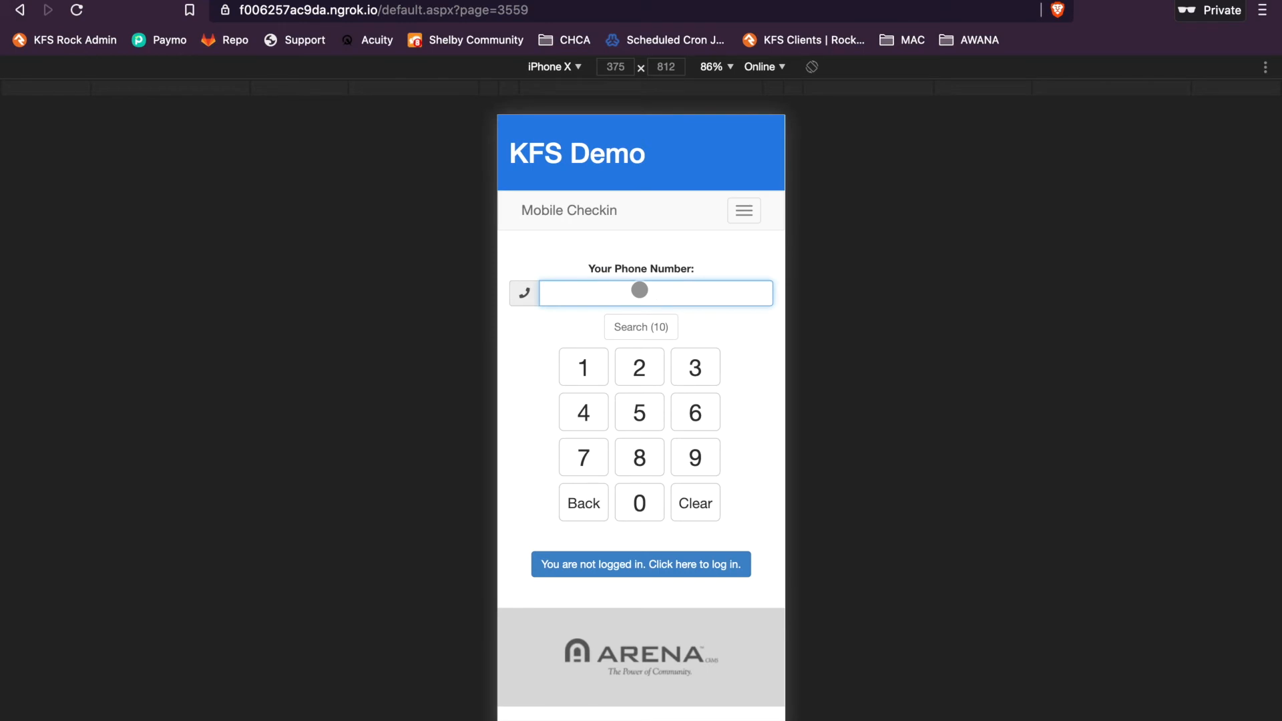
key("Return")
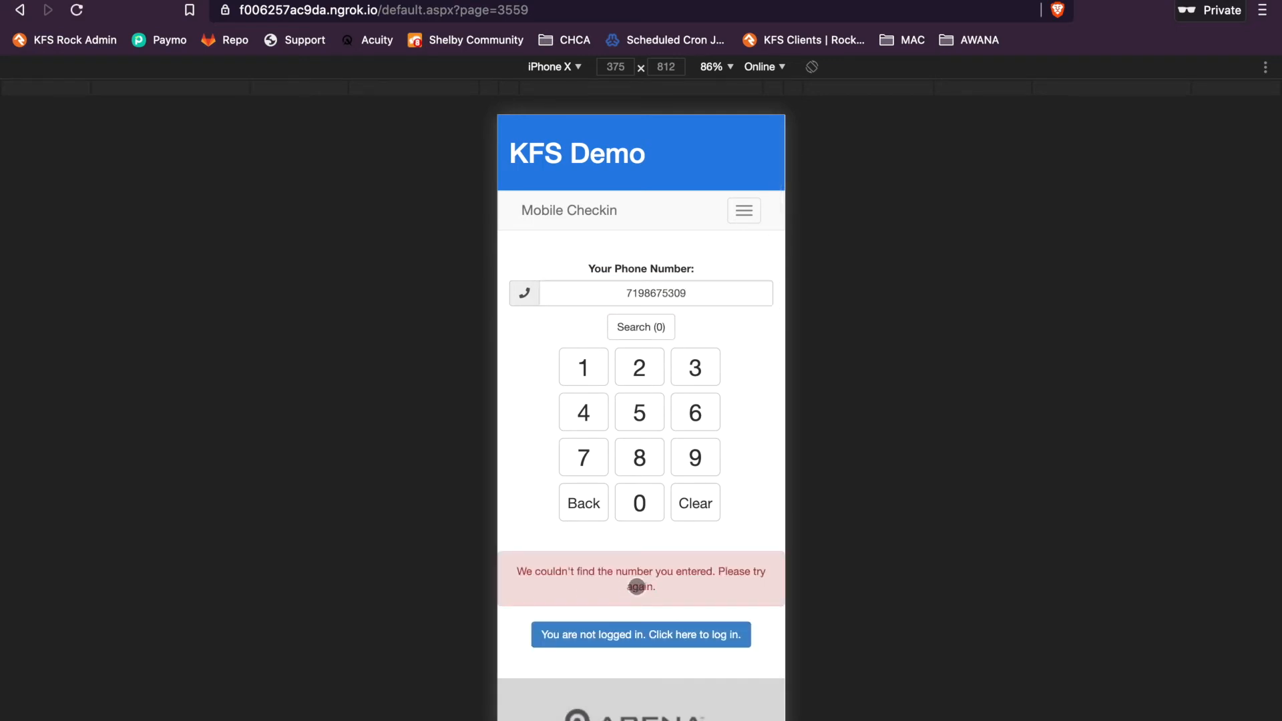
Review the phone-not-found, print error, reload and search-again text settings, then return to the check-in preview.
key("ctrl+Right")
key("ctrl+Right")
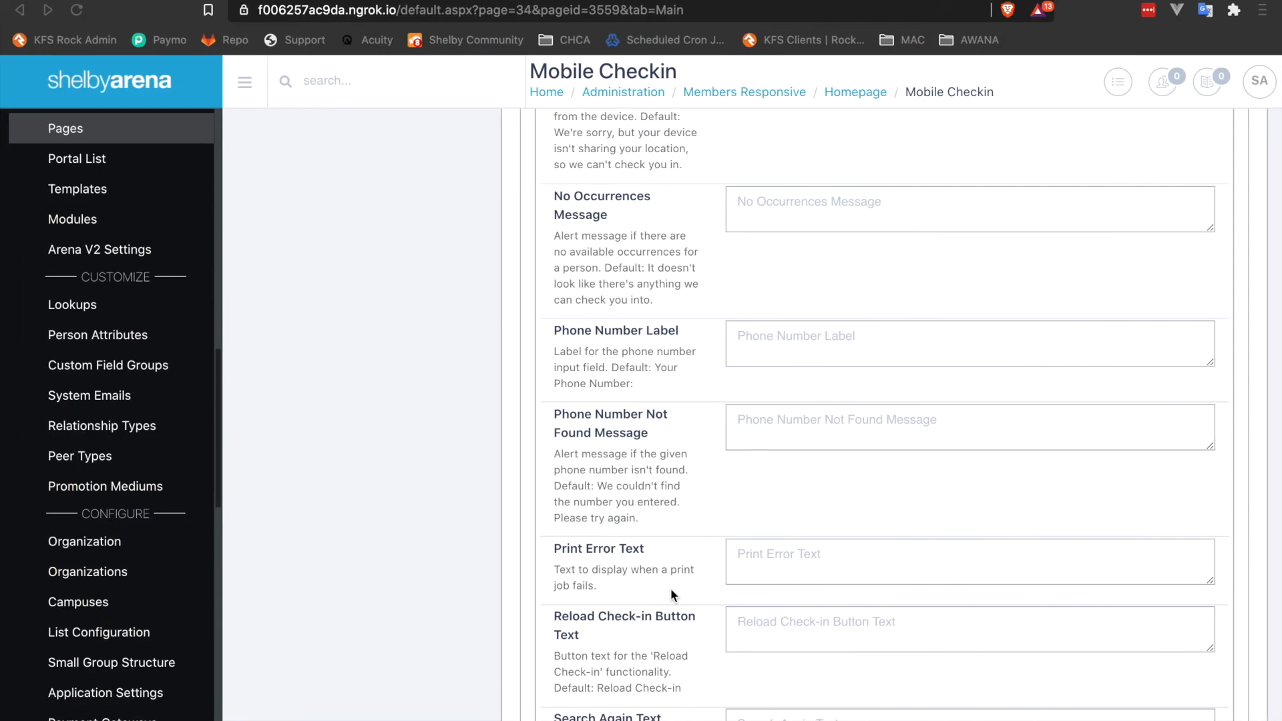
scroll(670, 587, "down", 1)
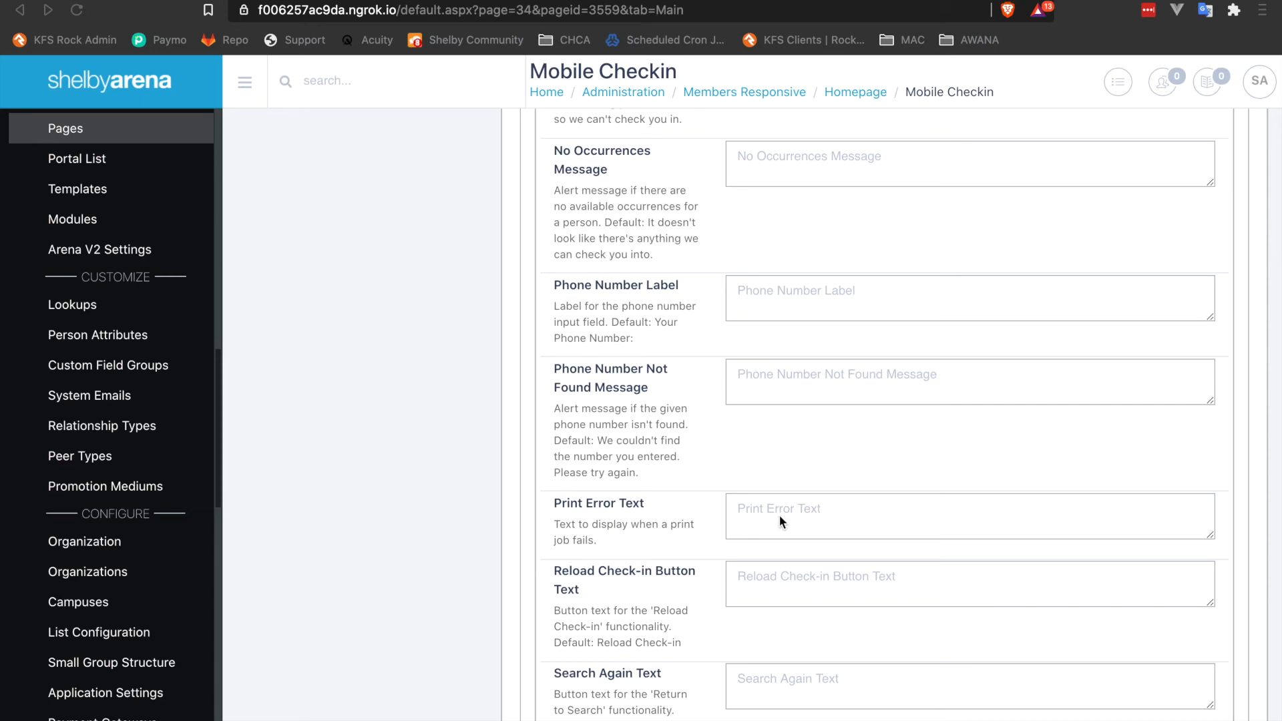
scroll(617, 583, "down", 3)
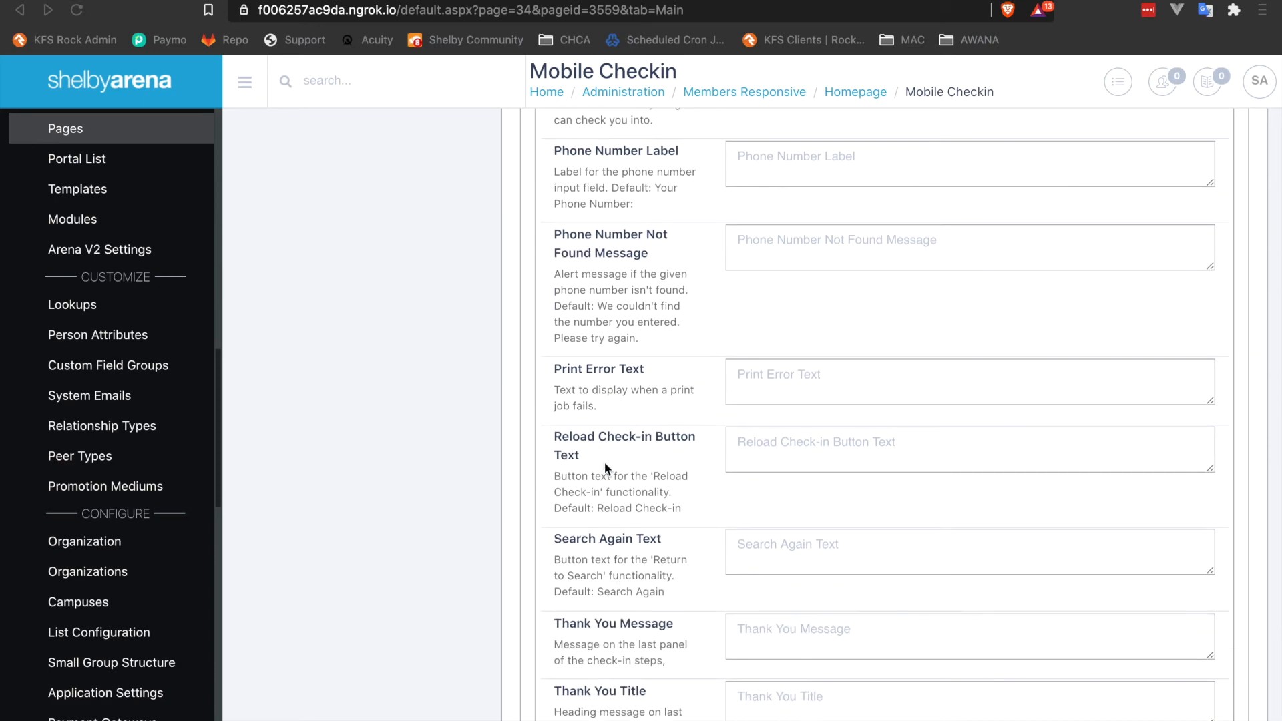
key("ctrl+Right")
key("ctrl+Left")
key("ctrl+Left")
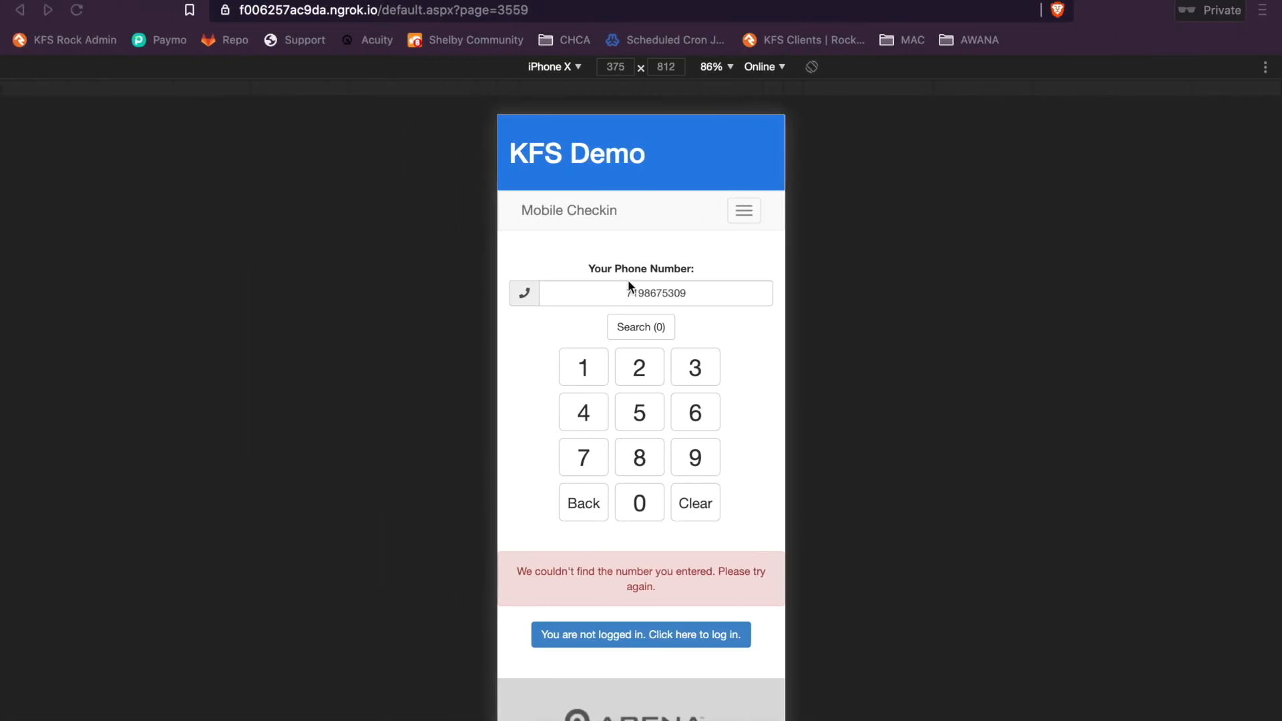
Replace the number in the check-in preview's phone field with a registered family's phone number.
left_click(686, 337)
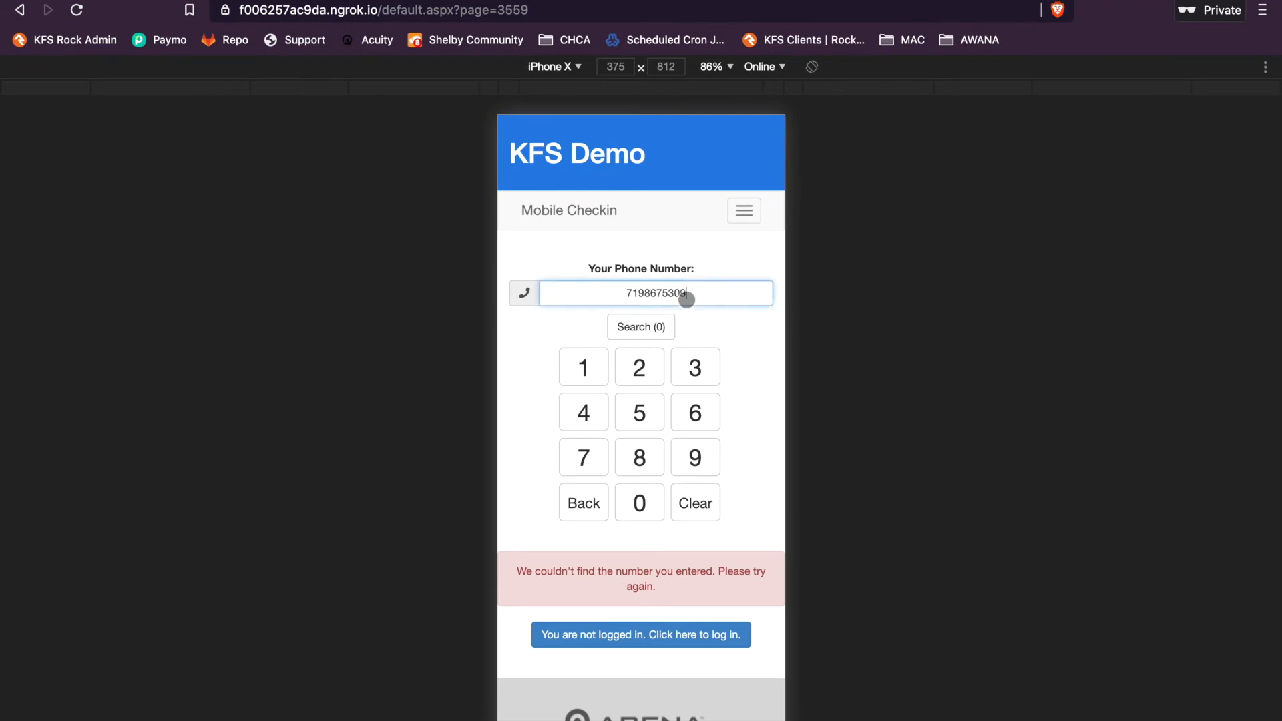
key("BackSpace")
key("BackSpace")
key("BackSpace")
key("BackSpace")
key("BackSpace")
key("BackSpace")
key("BackSpace")
key("BackSpace")
key("BackSpace")
key("BackSpace")
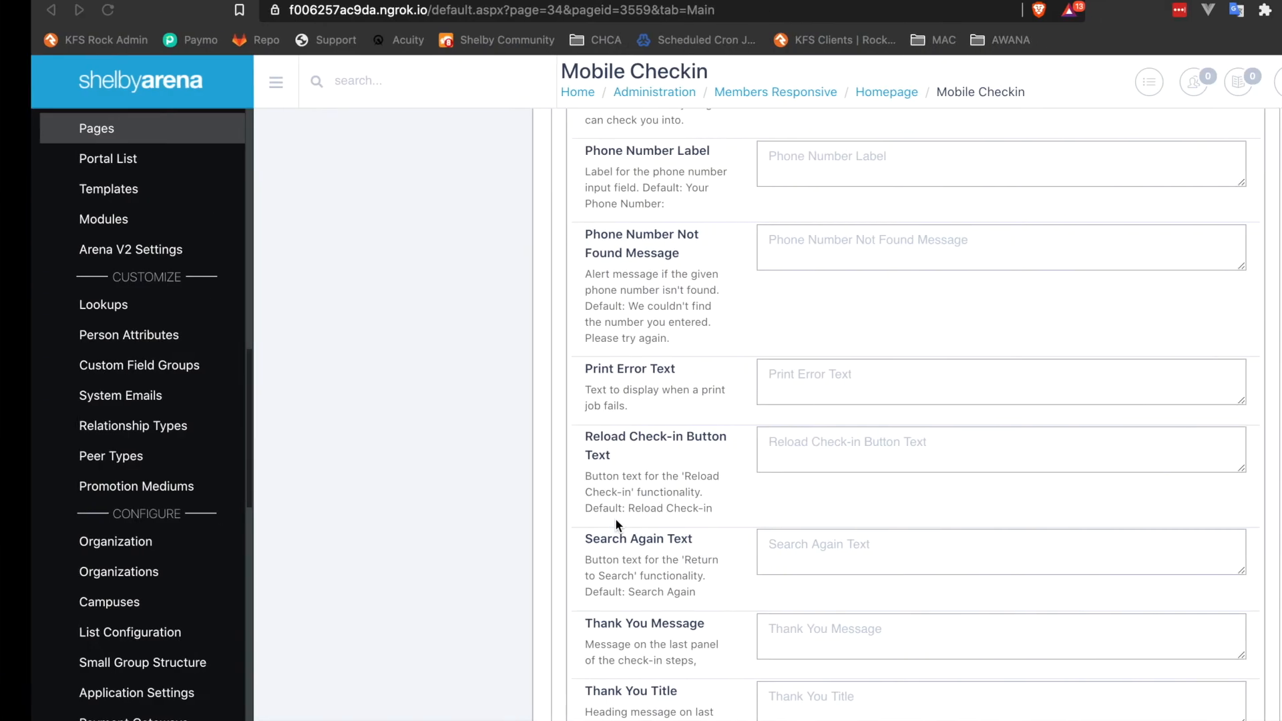
Scroll through the Mobile Checkin module's text customization and SMS settings to review them.
scroll(658, 467, "down", 4)
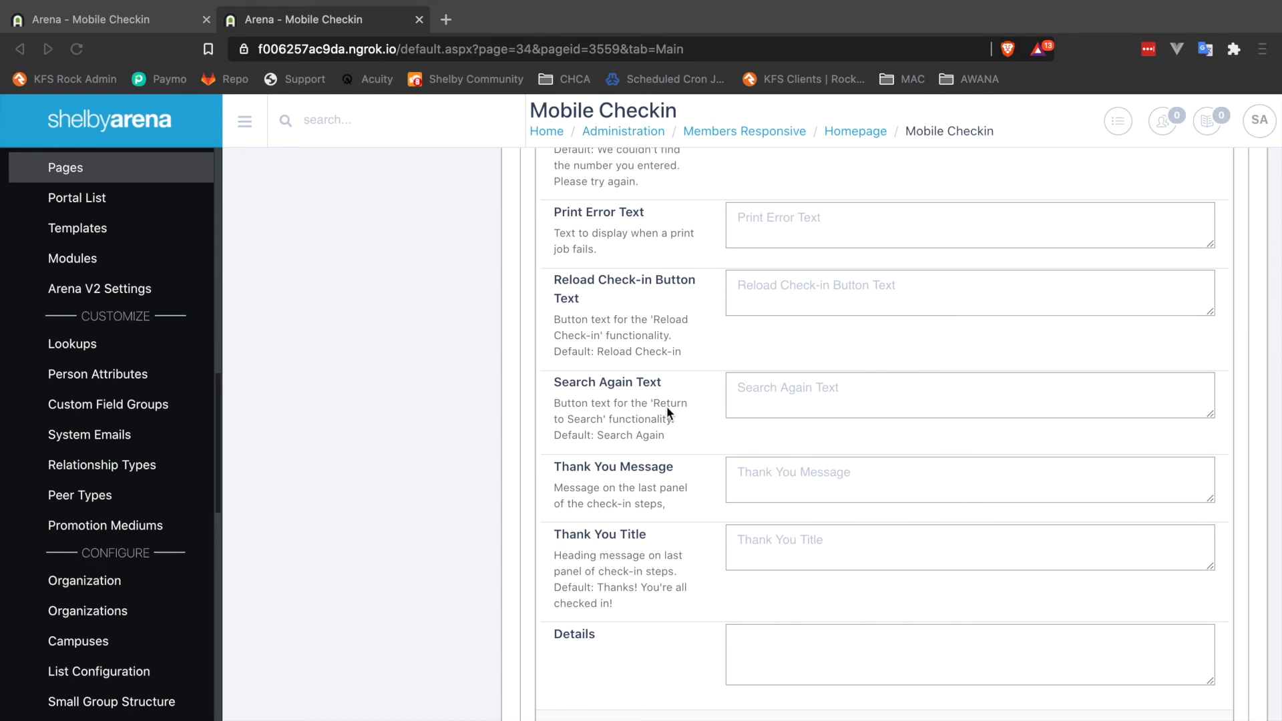
scroll(668, 587, "down", 2)
scroll(667, 586, "up", 12)
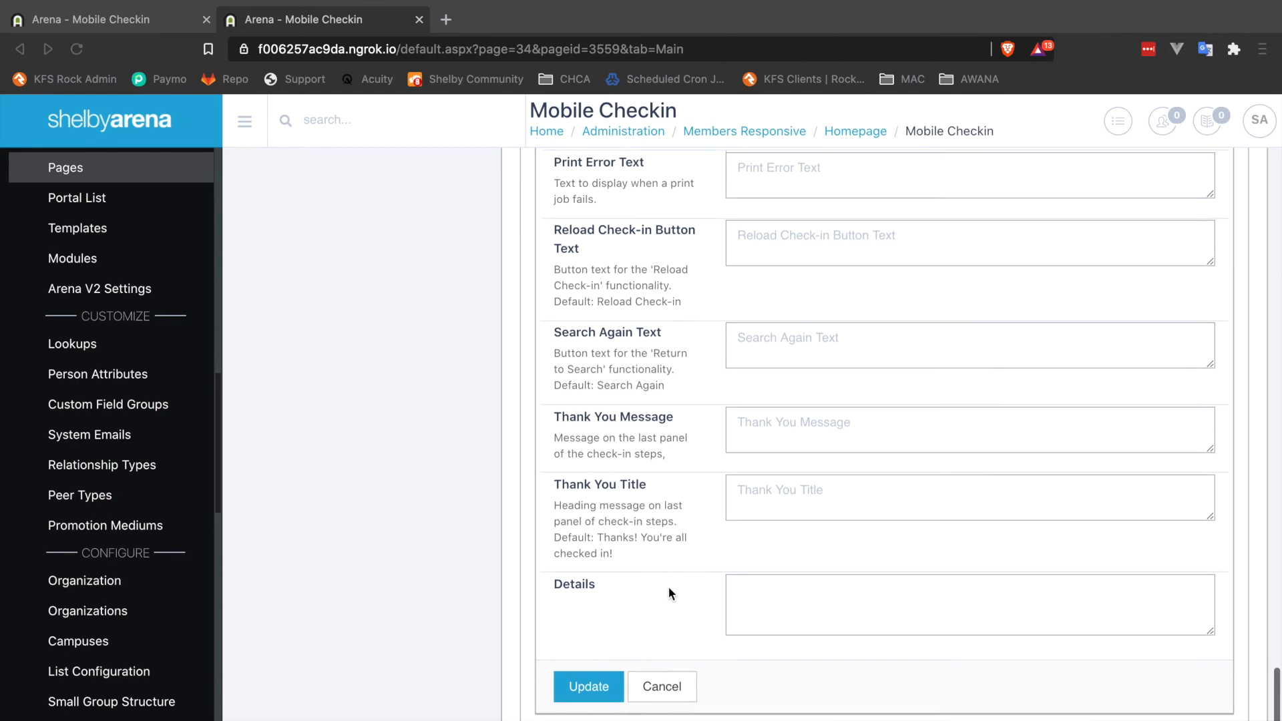
scroll(669, 588, "up", 6)
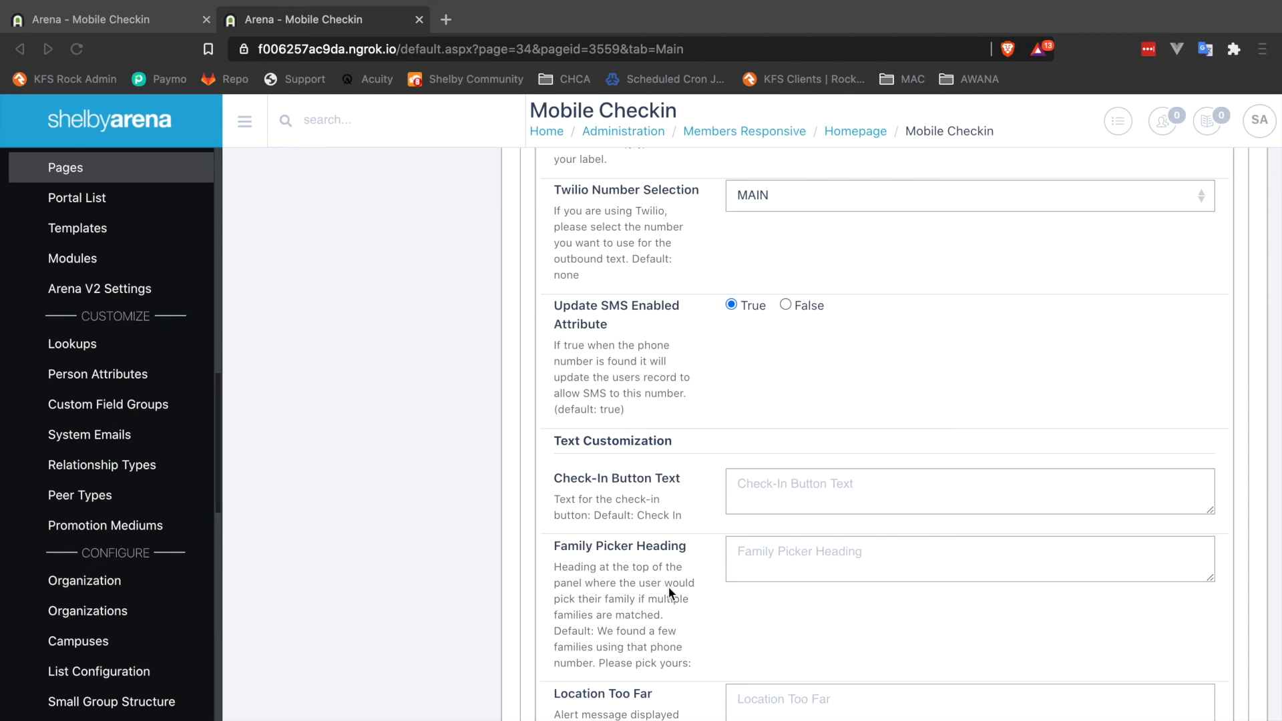
scroll(669, 590, "up", 20)
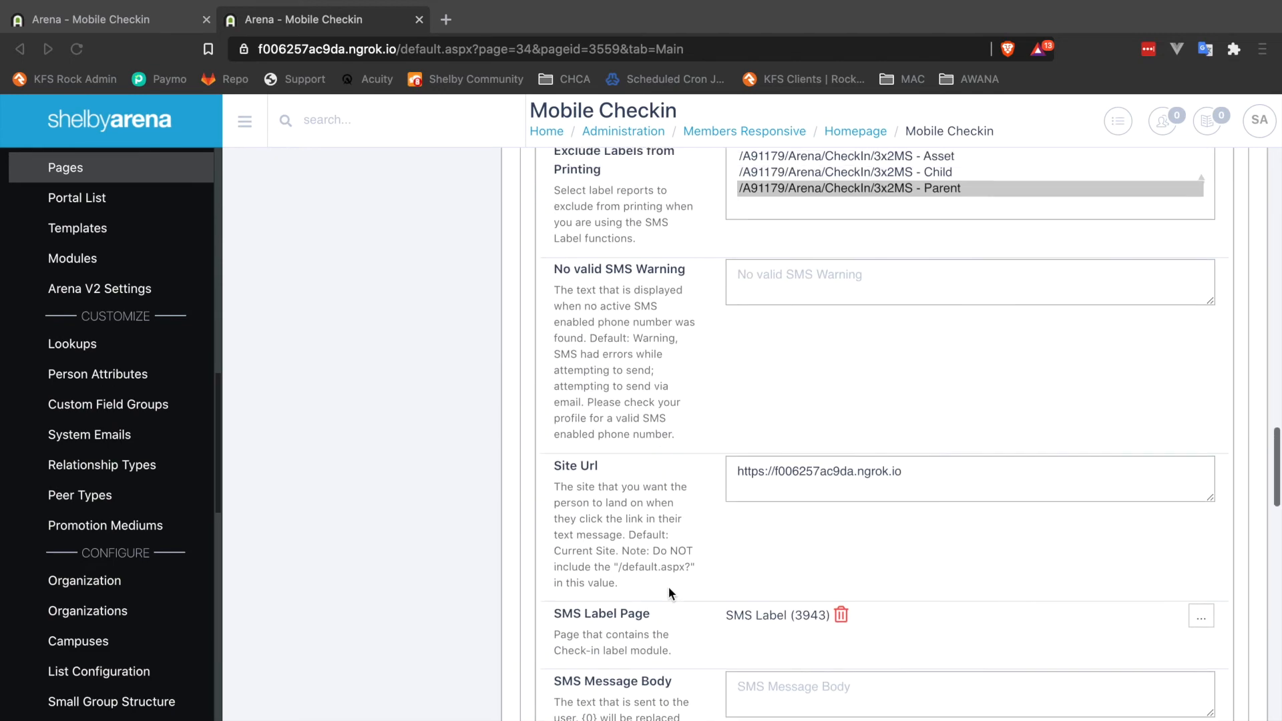
scroll(668, 587, "up", 5)
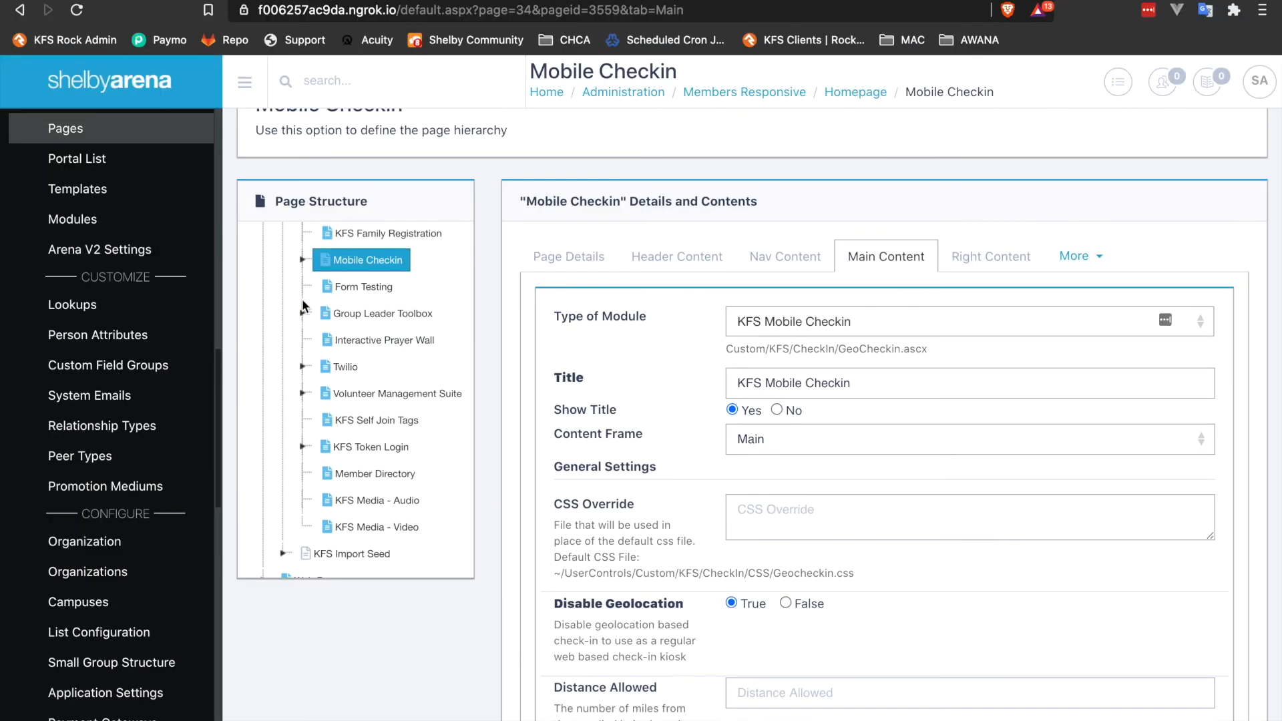
Expand the Mobile Checkin page in the page structure and open the SMS Label child page's main content.
left_click(302, 259)
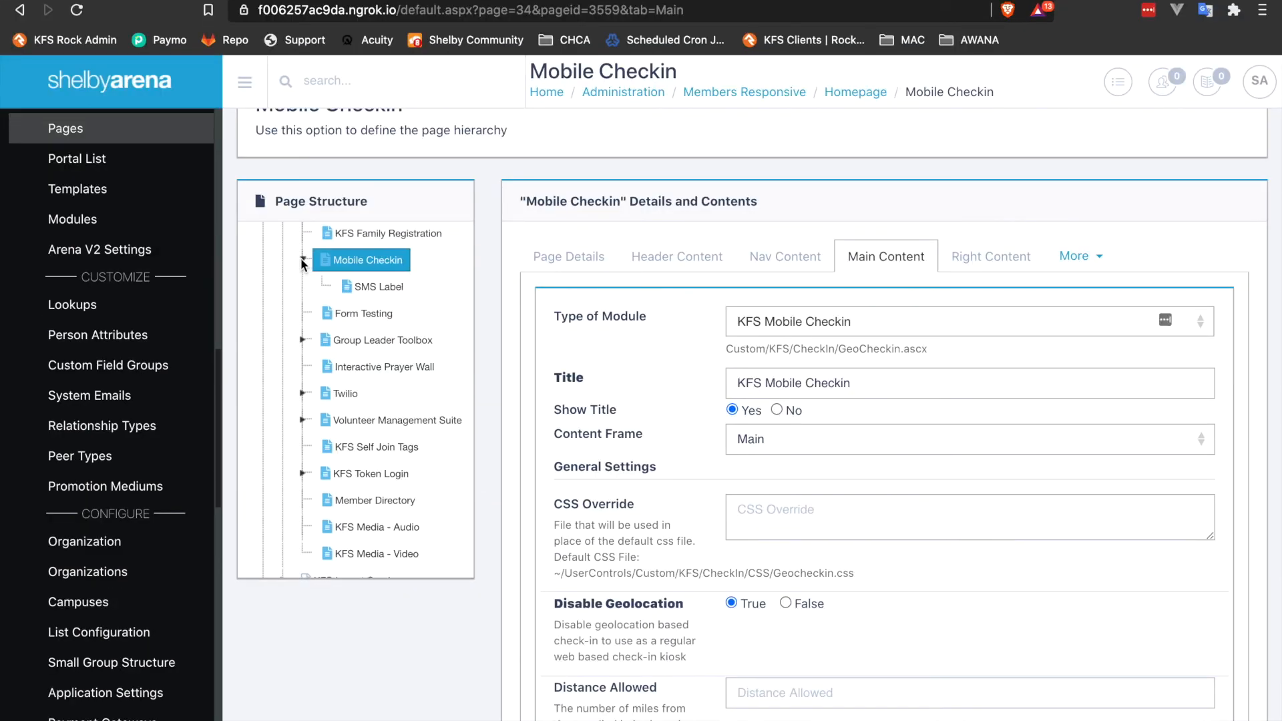
left_click(371, 288)
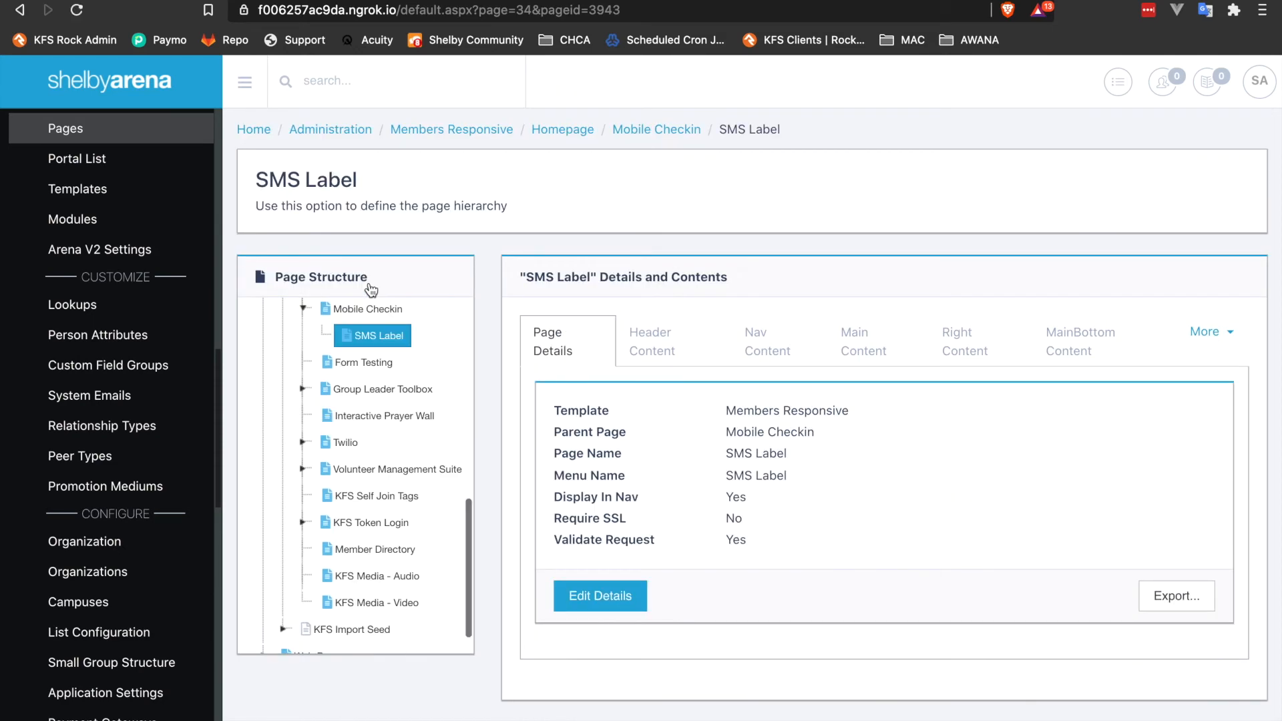
left_click(869, 345)
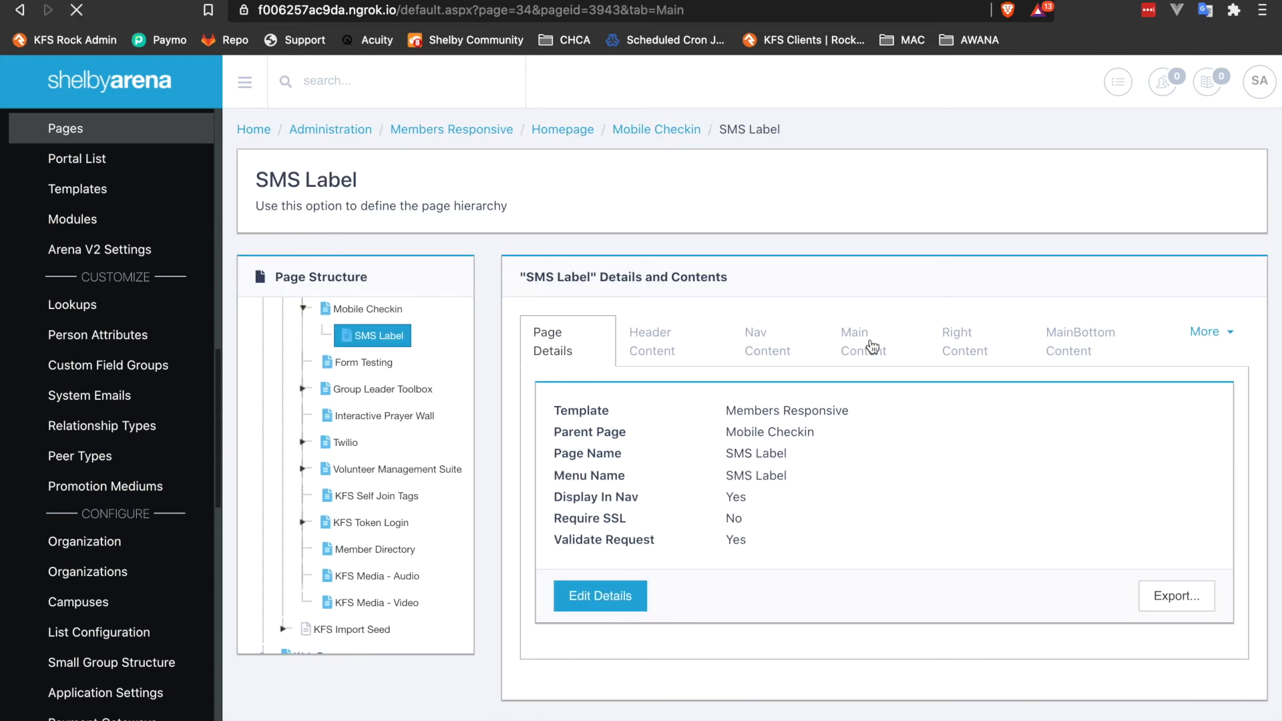
left_click(593, 445)
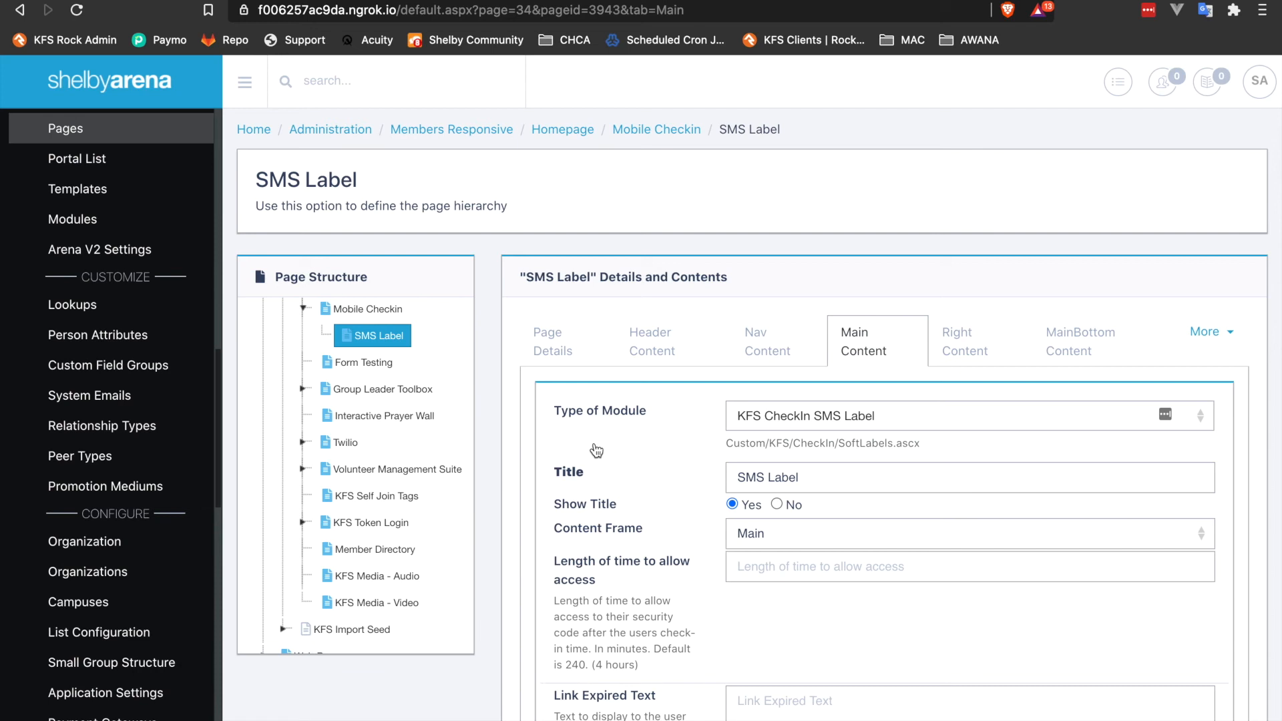
Review the SMS Label module settings: access time, link expired text, liquid template, show errors and token not found text.
scroll(634, 530, "down", 2)
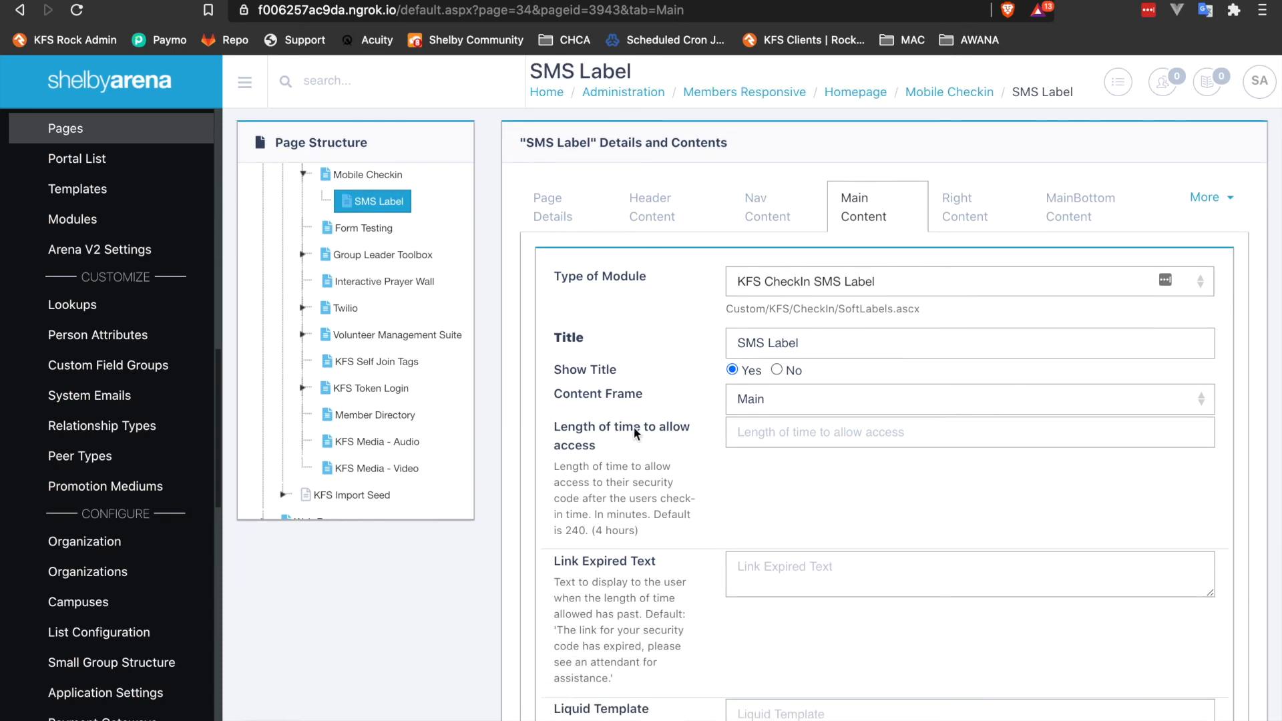
scroll(631, 490, "down", 1)
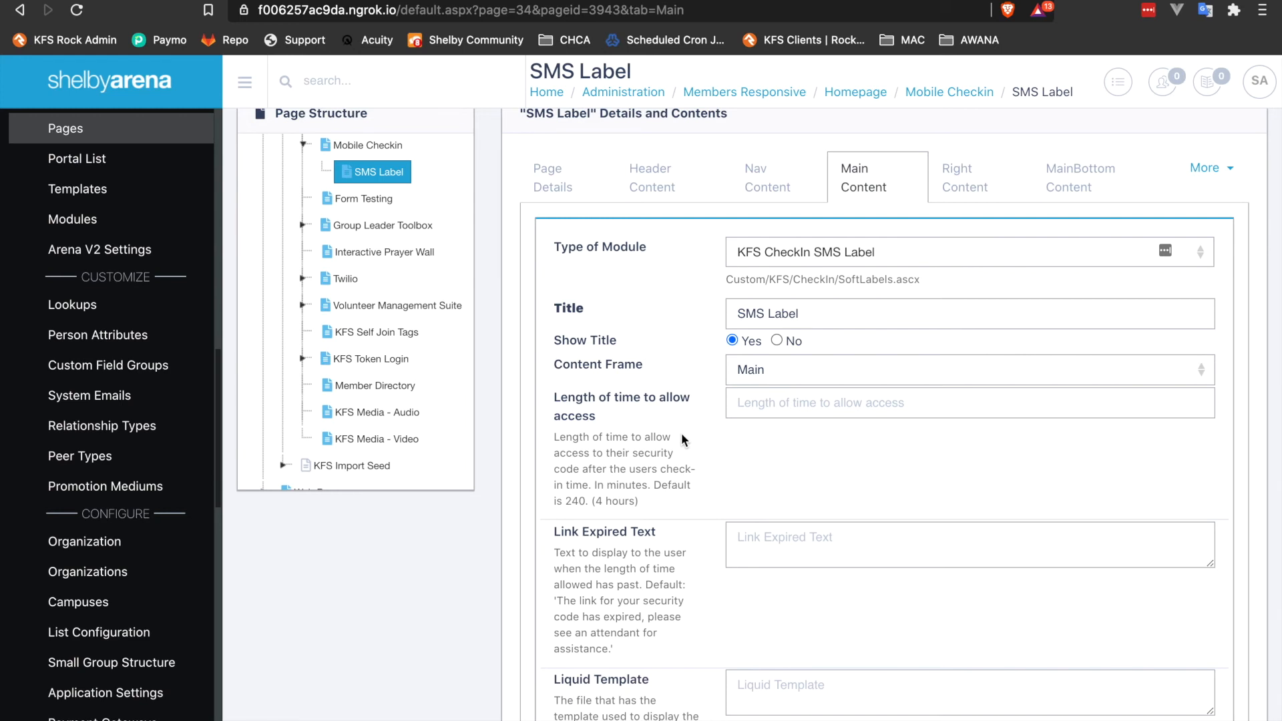
scroll(681, 433, "down", 2)
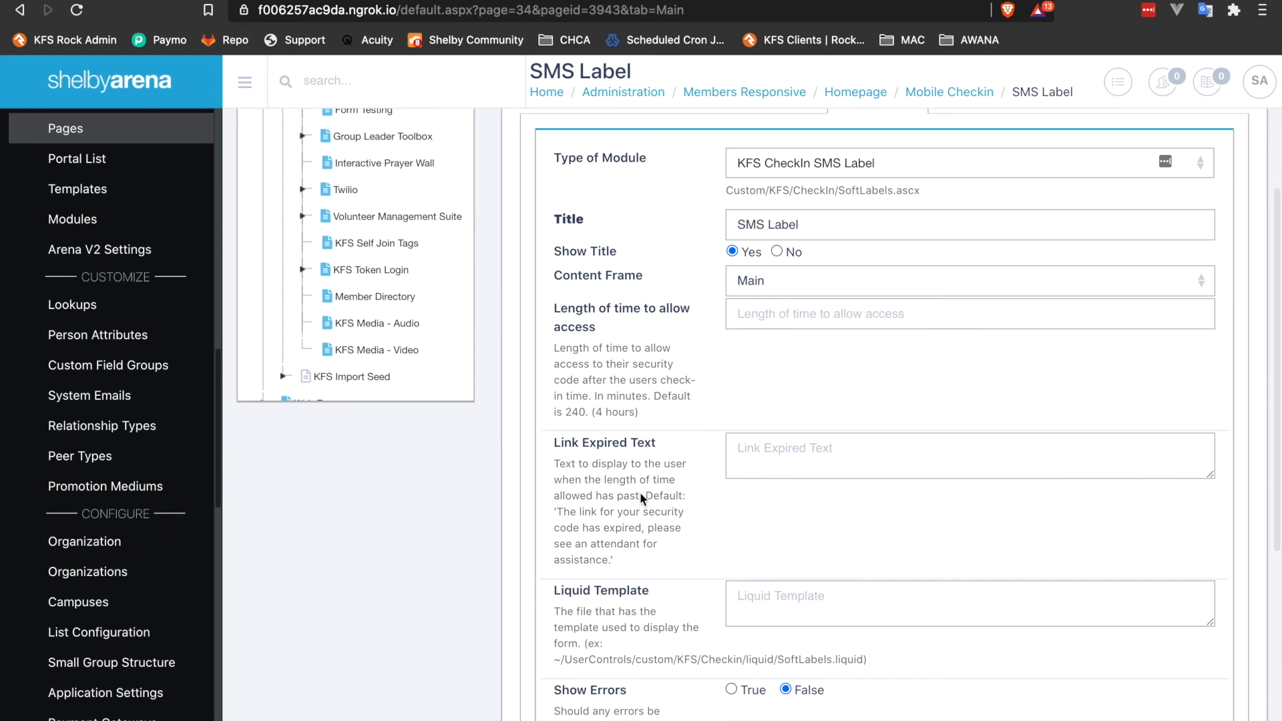
scroll(650, 514, "down", 1)
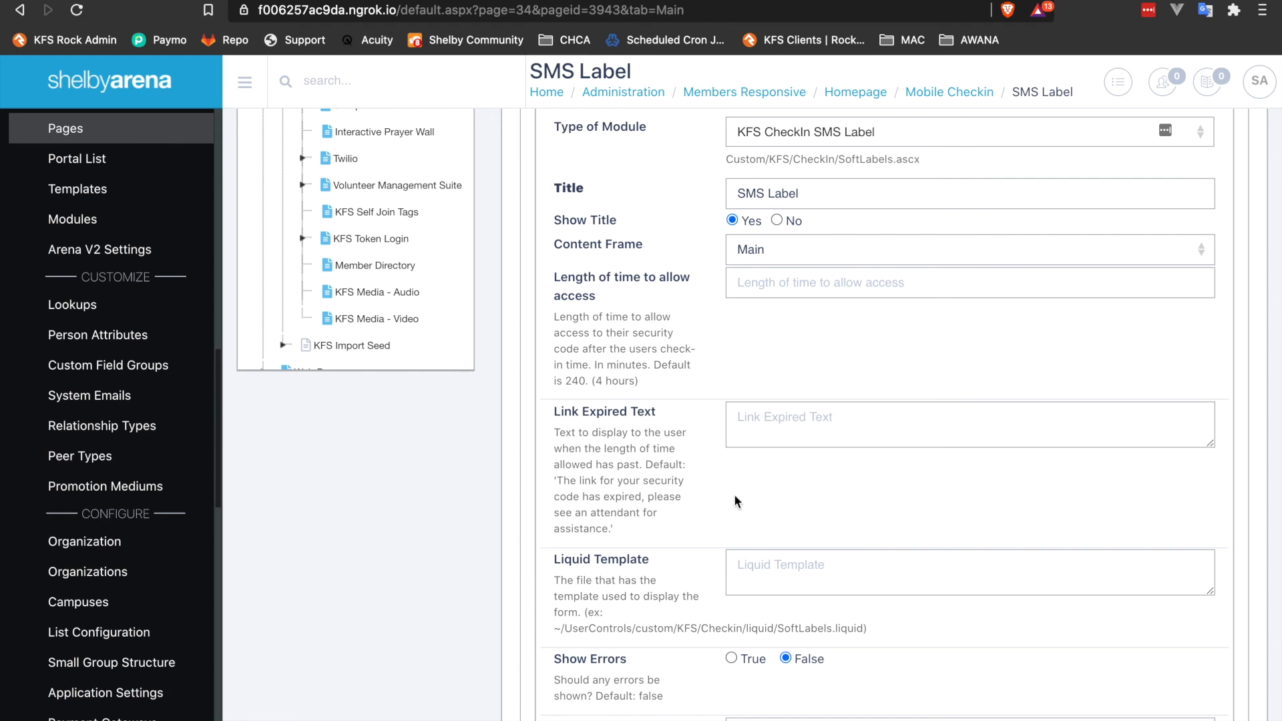
scroll(735, 502, "down", 2)
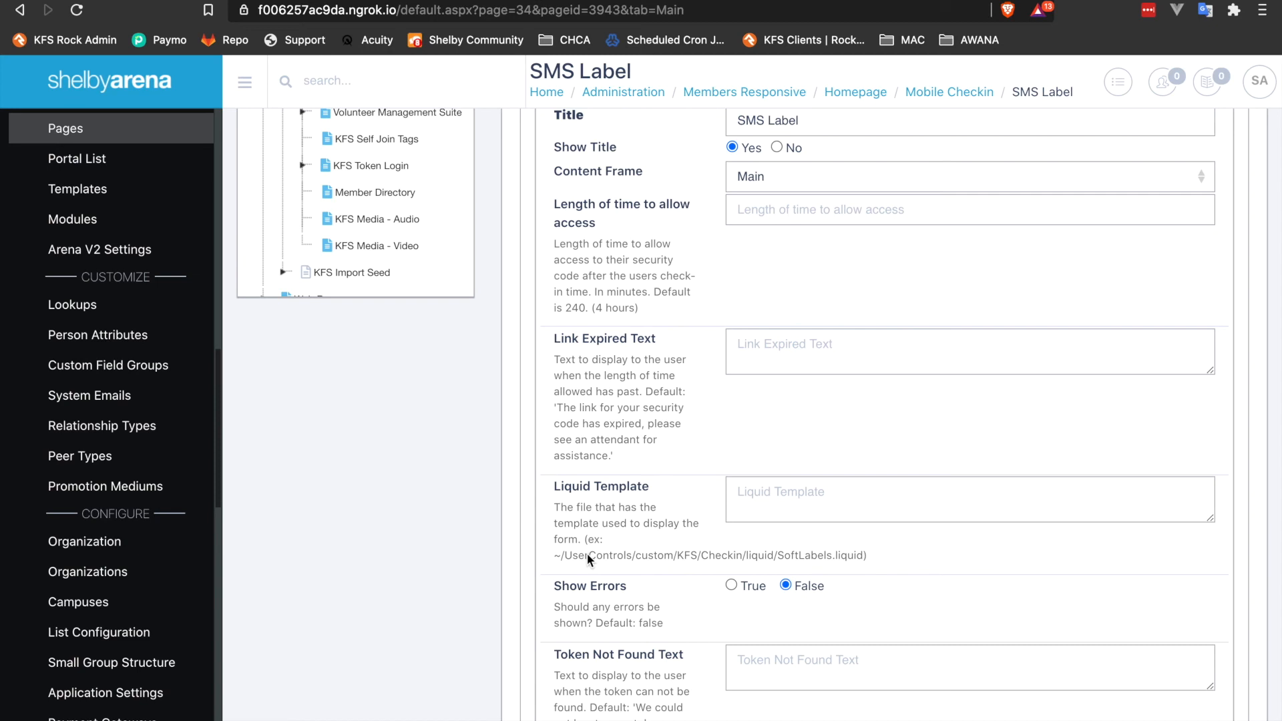
scroll(587, 554, "down", 5)
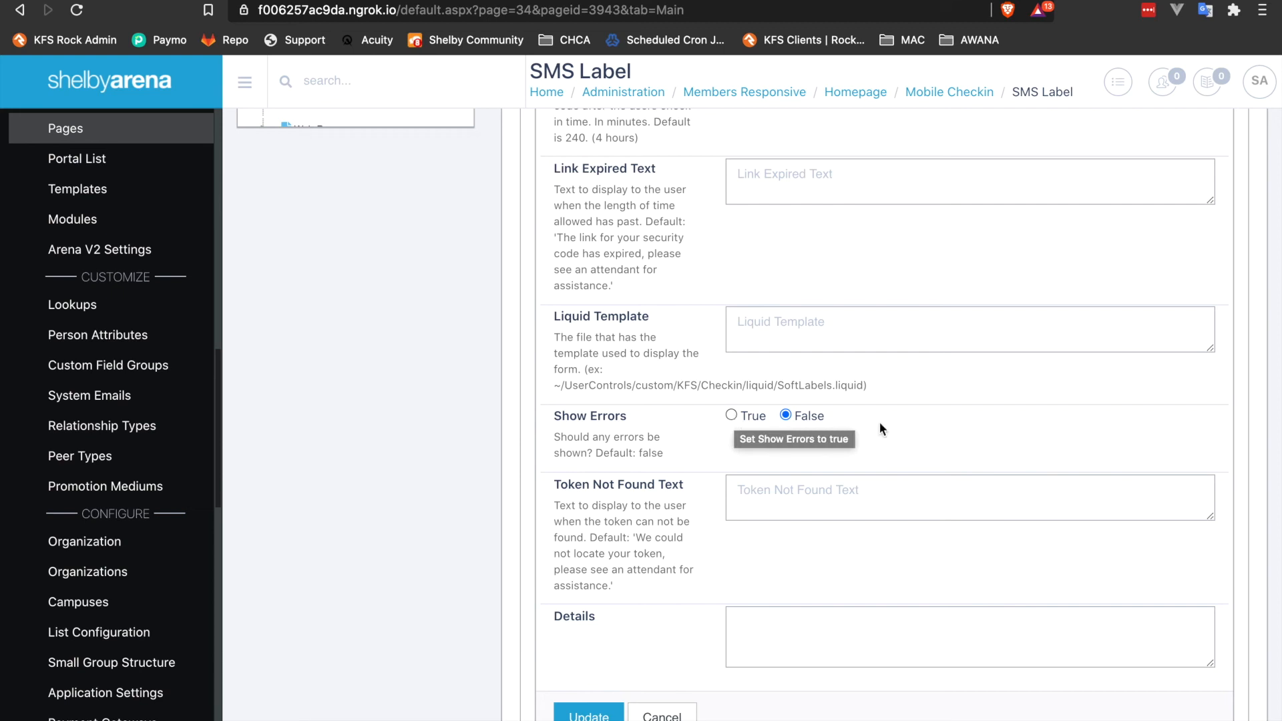
scroll(911, 424, "down", 2)
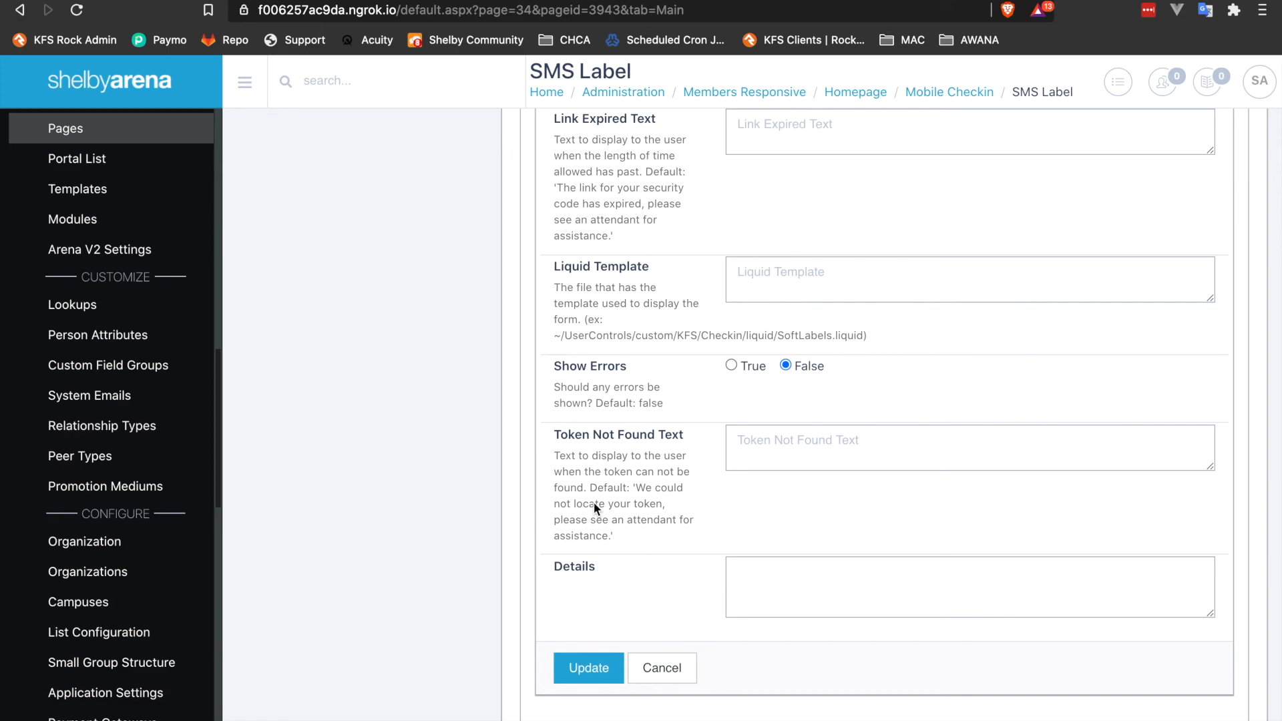
key("ctrl+Left")
scroll(642, 402, "up", 5)
scroll(643, 403, "up", 2)
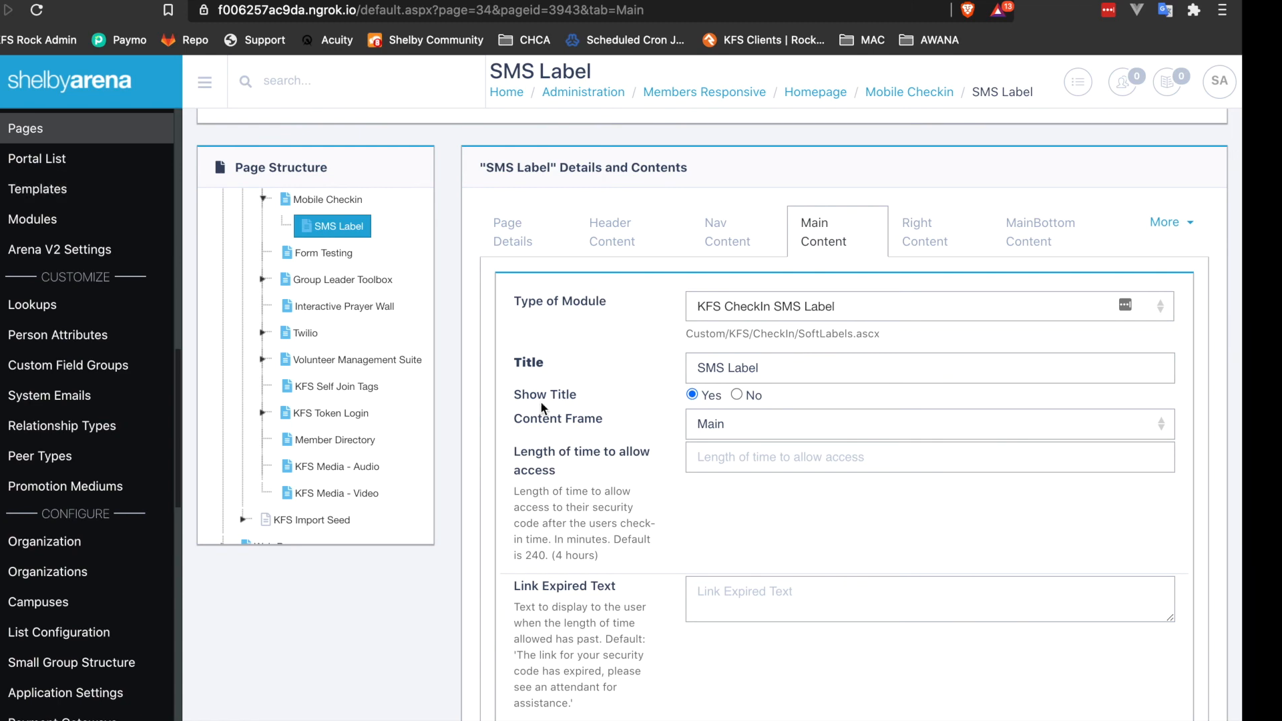
In the check-in preview, select two of the family's children for Daily Test and check them in.
key("ctrl+Left")
key("ctrl+Left")
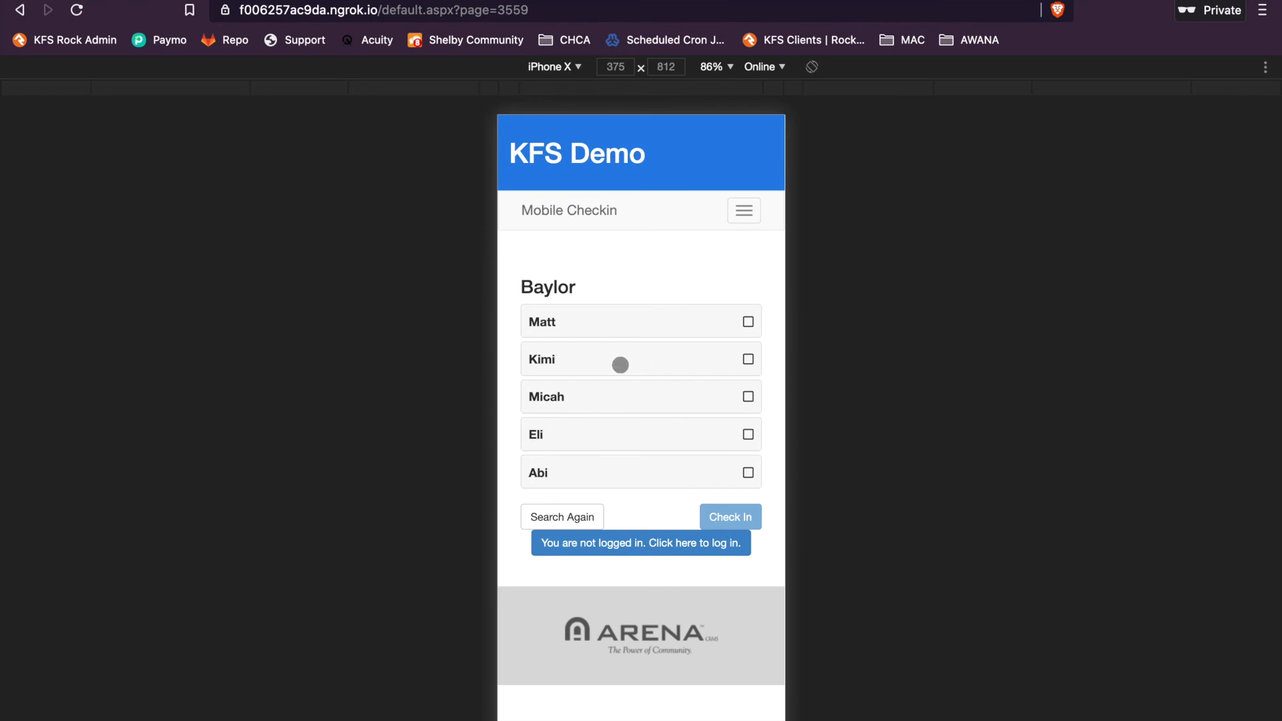
left_click(601, 390)
left_click(642, 472)
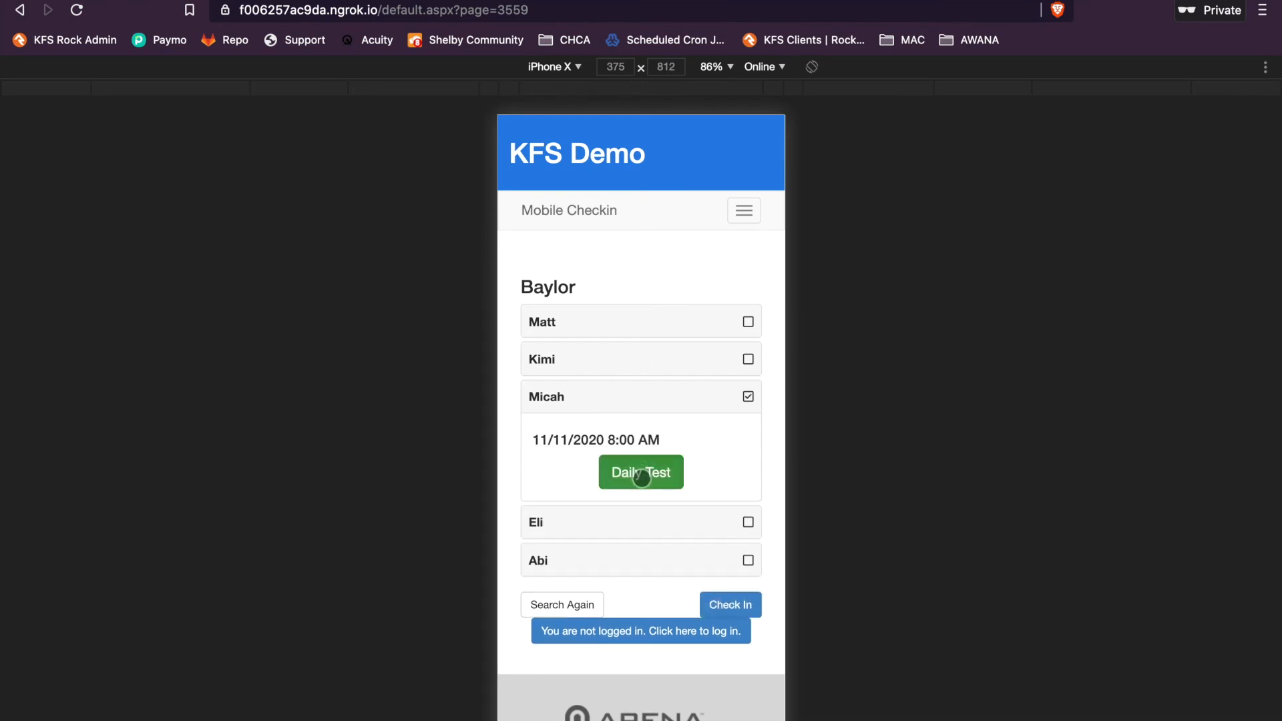
left_click(633, 529)
left_click(636, 569)
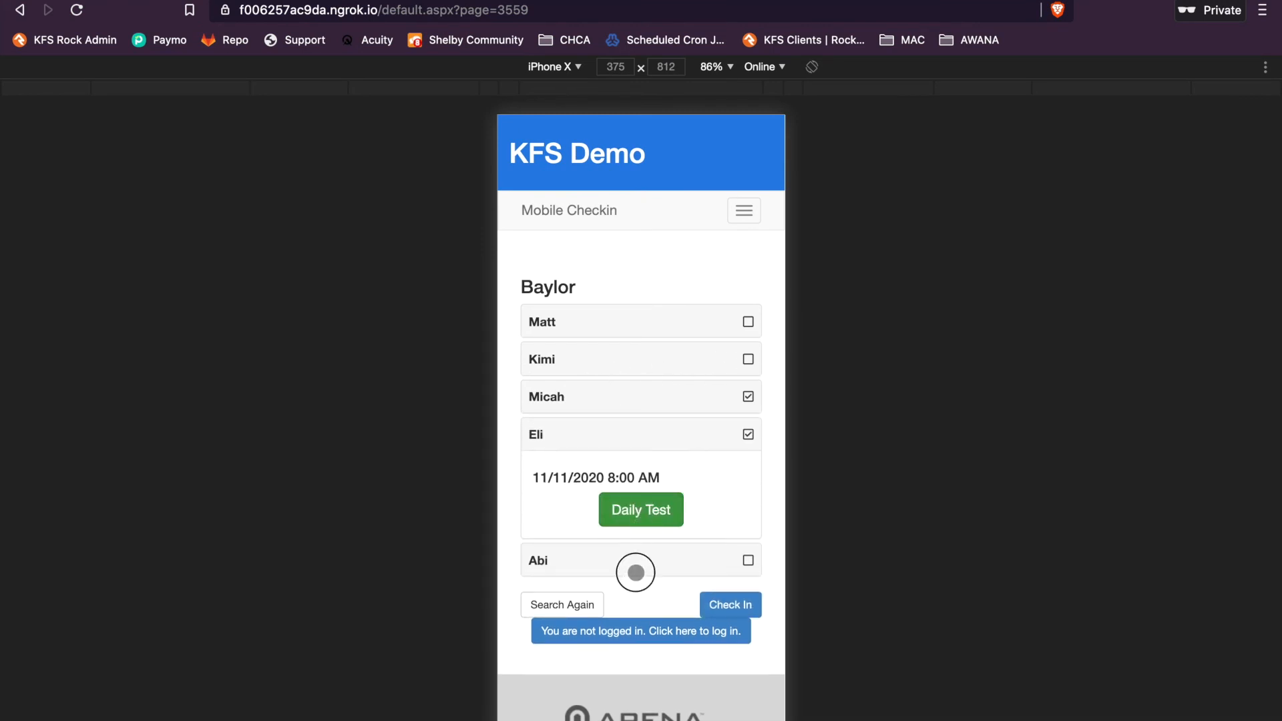
left_click(659, 539)
left_click(747, 596)
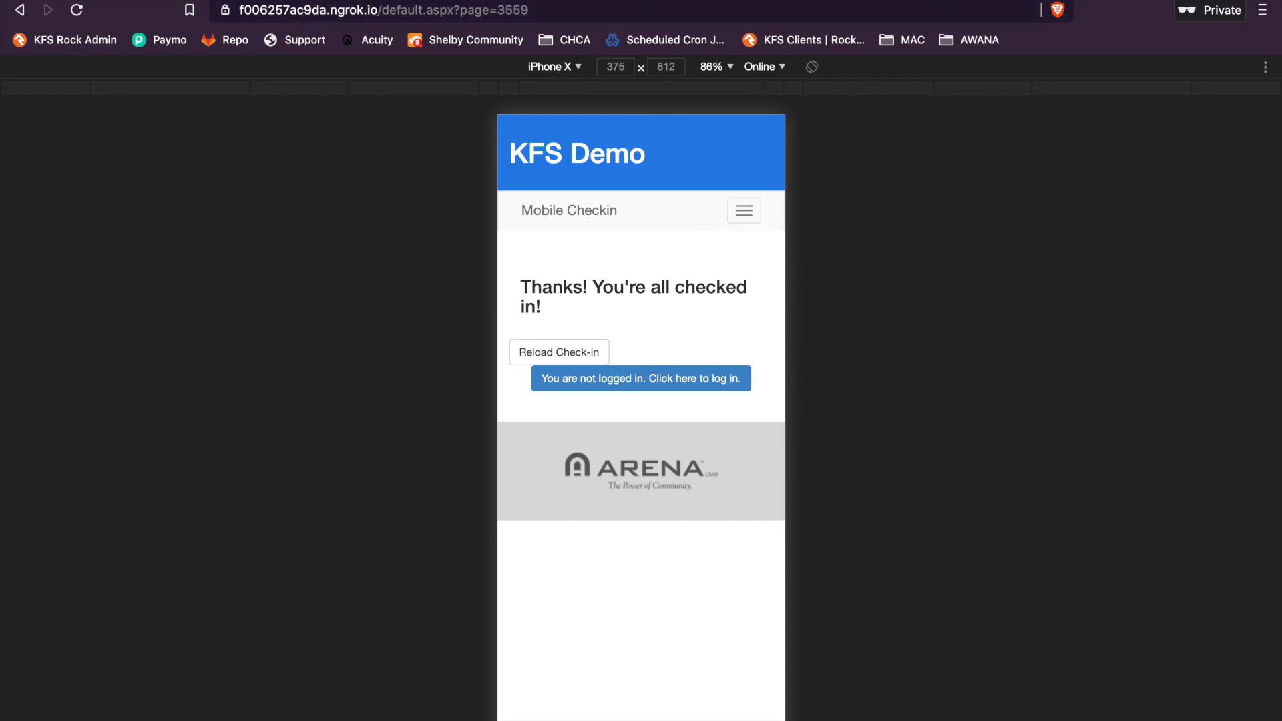
Switch to the other browser window and open the Twilio website's login page.
key("ctrl+Right")
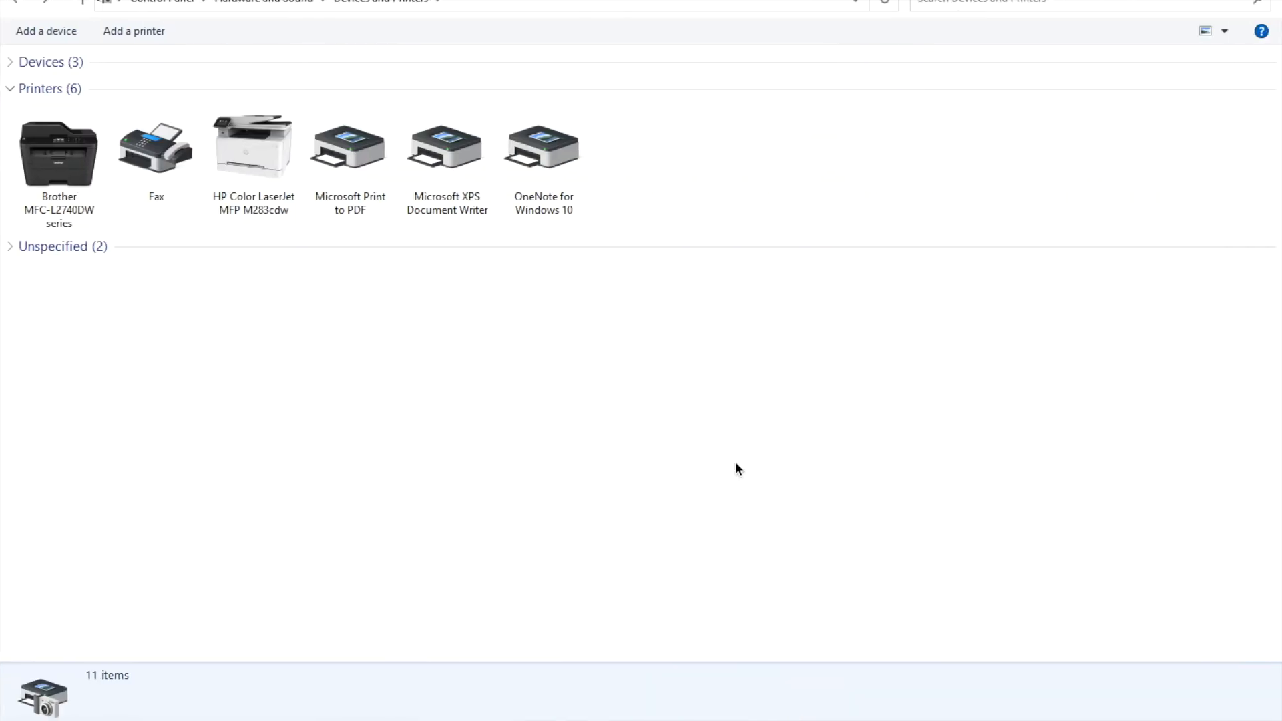
key("ctrl+Right")
left_click(521, 14)
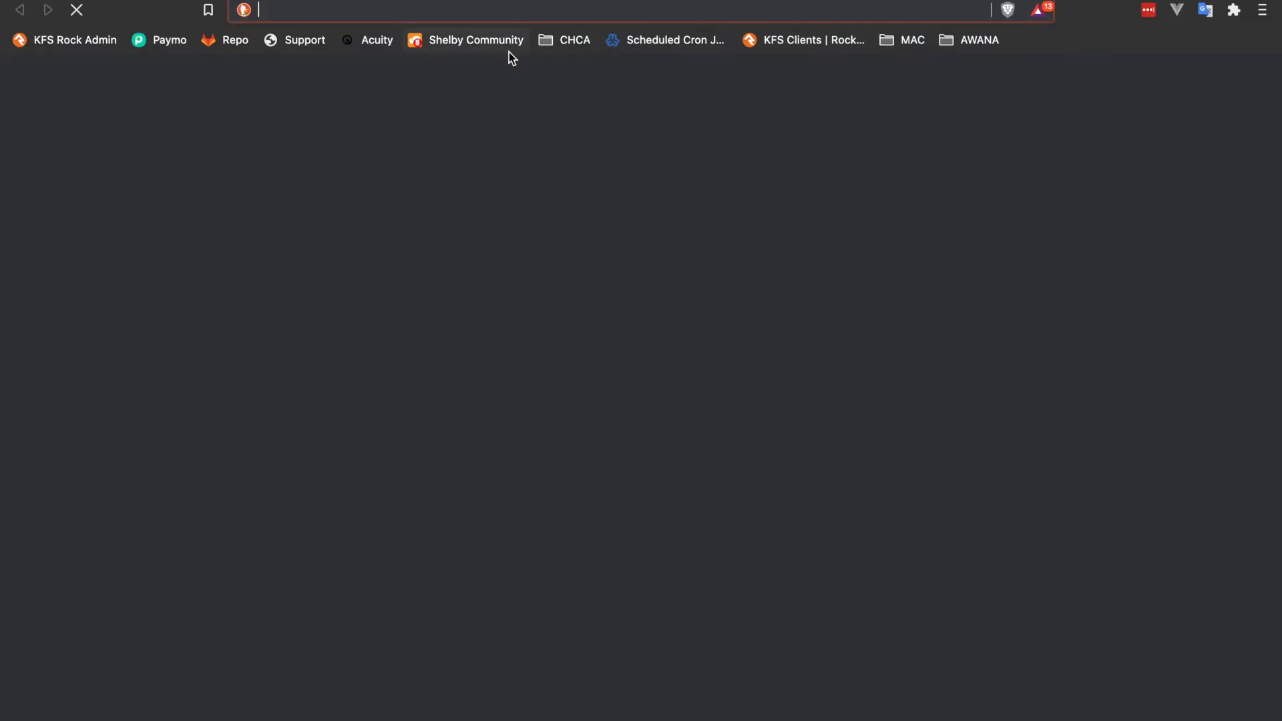
type("twilio.com")
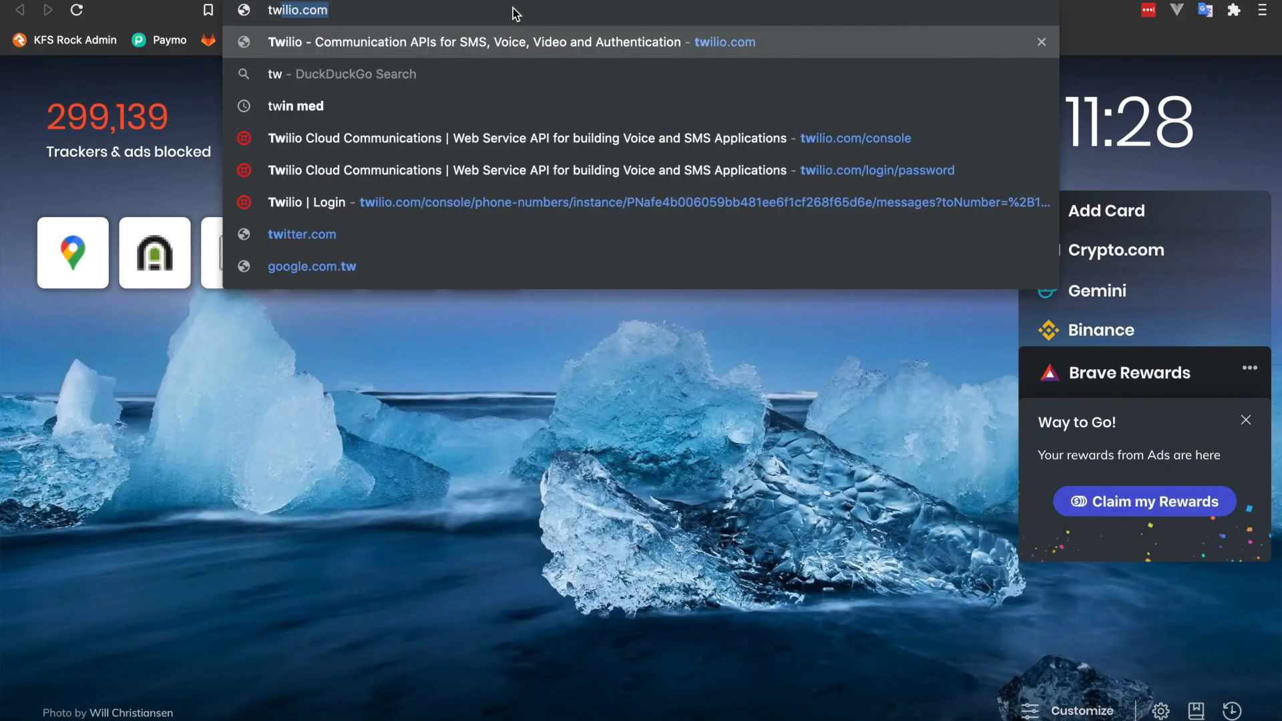
key("Return")
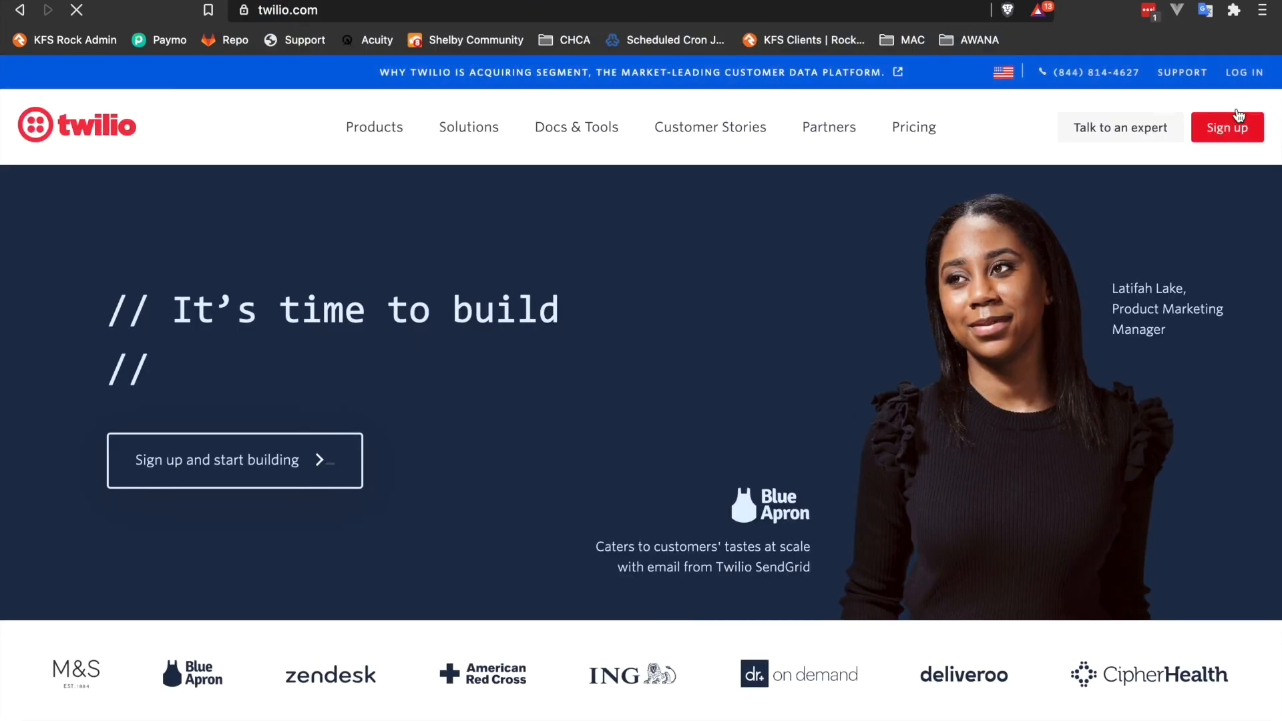
left_click(1237, 74)
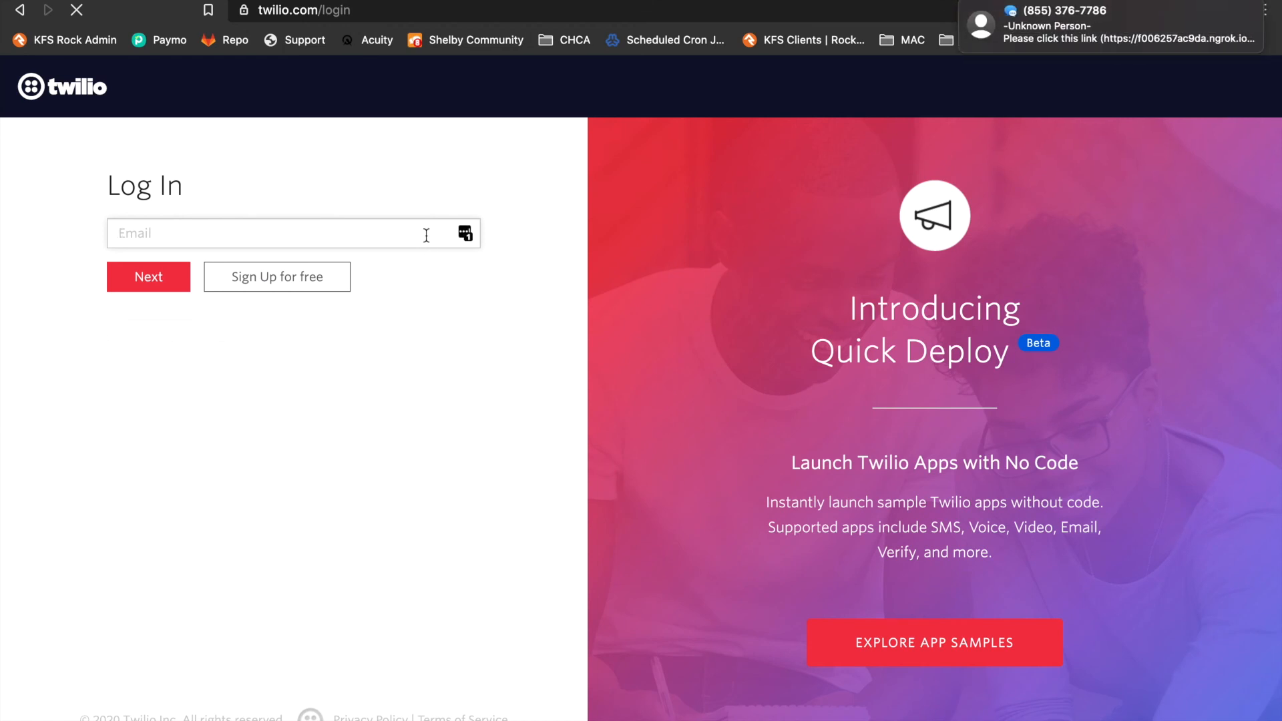
mouse_move(1062, 24)
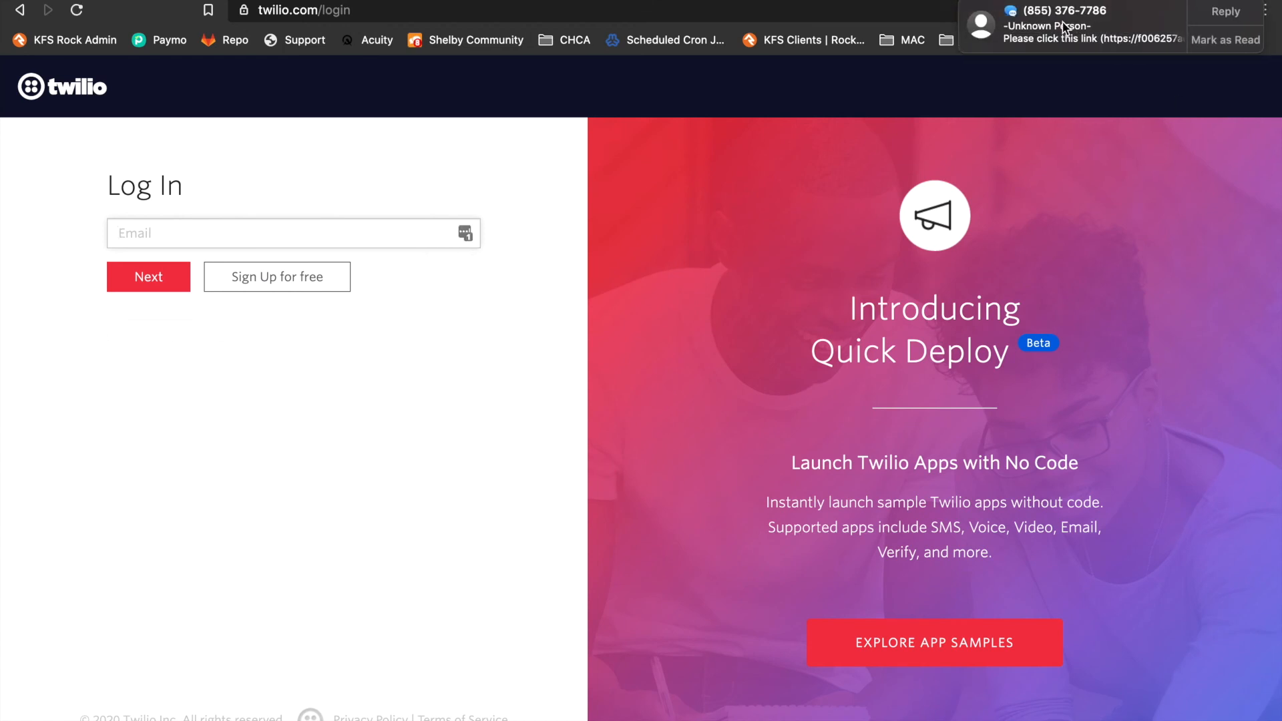
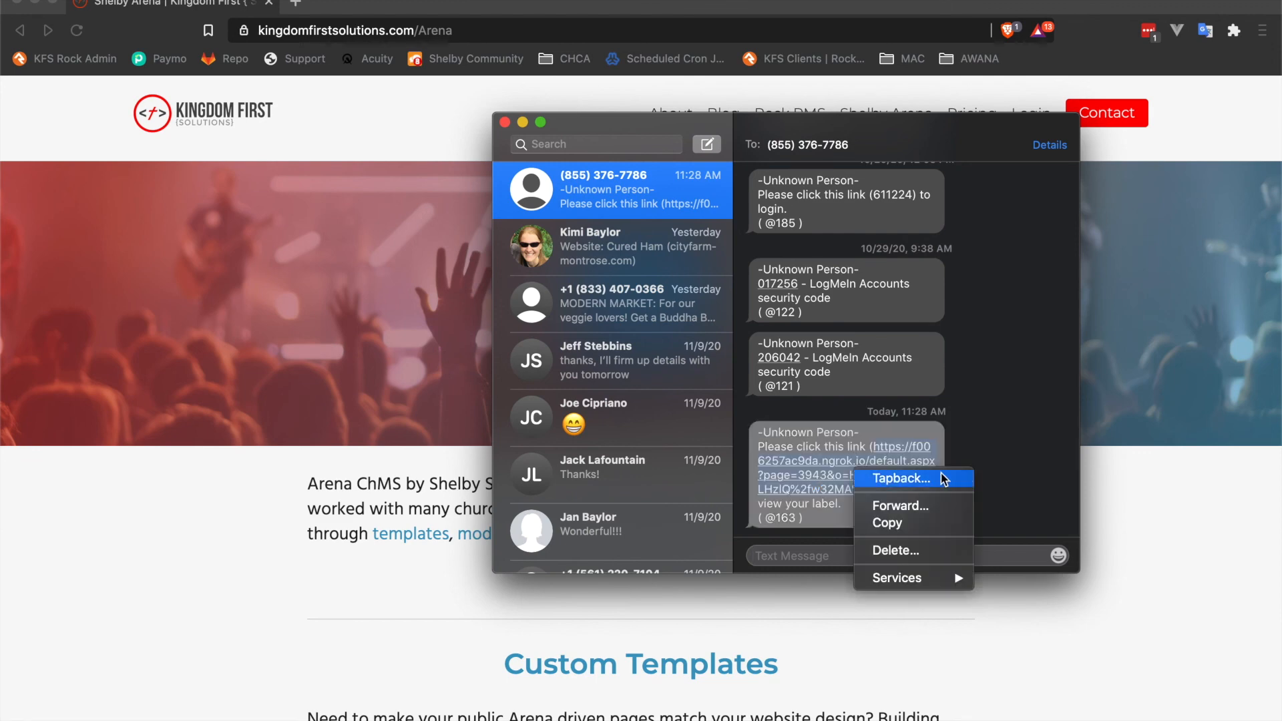
Copy the label link from the received text message and bring it to the browser window's address bar.
left_click(894, 523)
key("ctrl+Right")
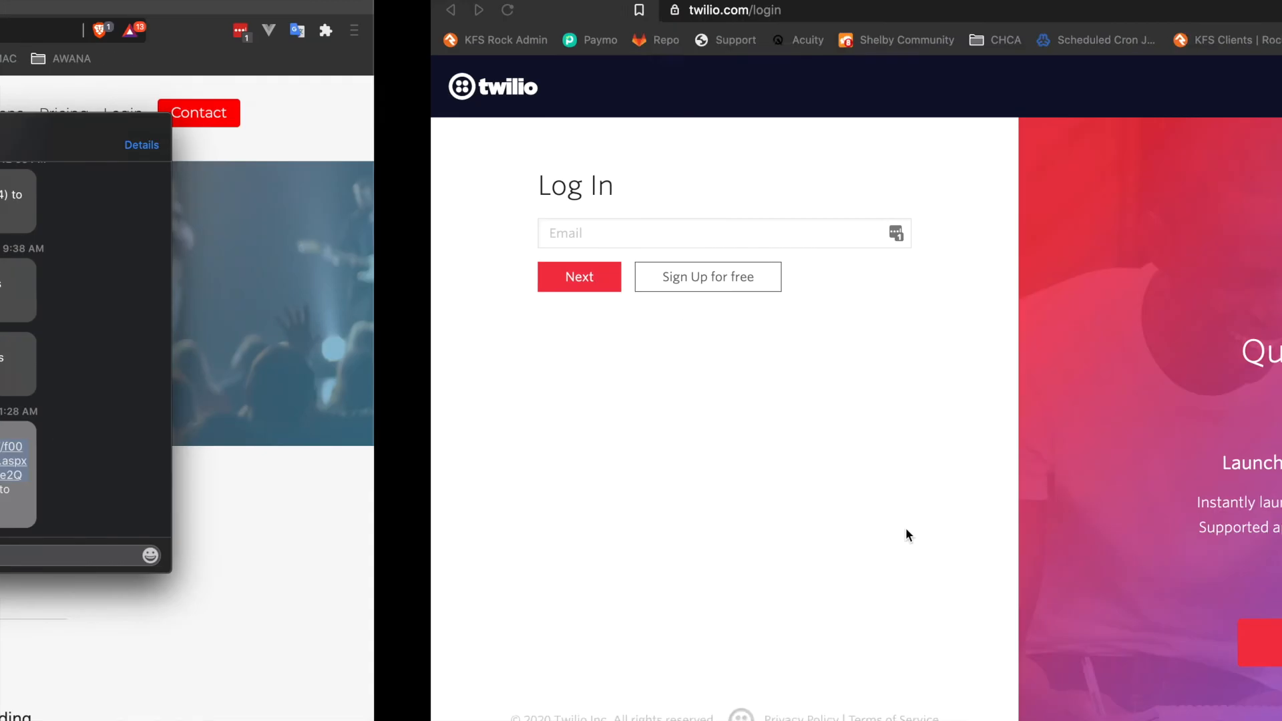
left_click(474, 43)
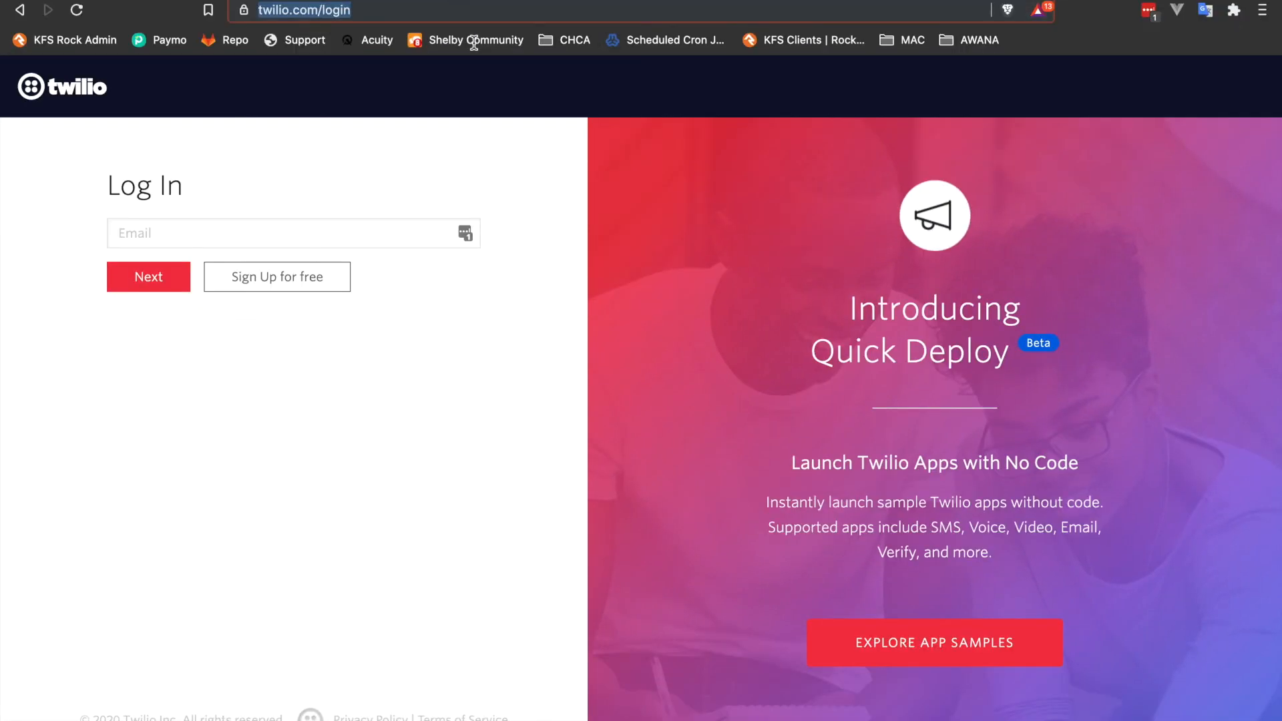
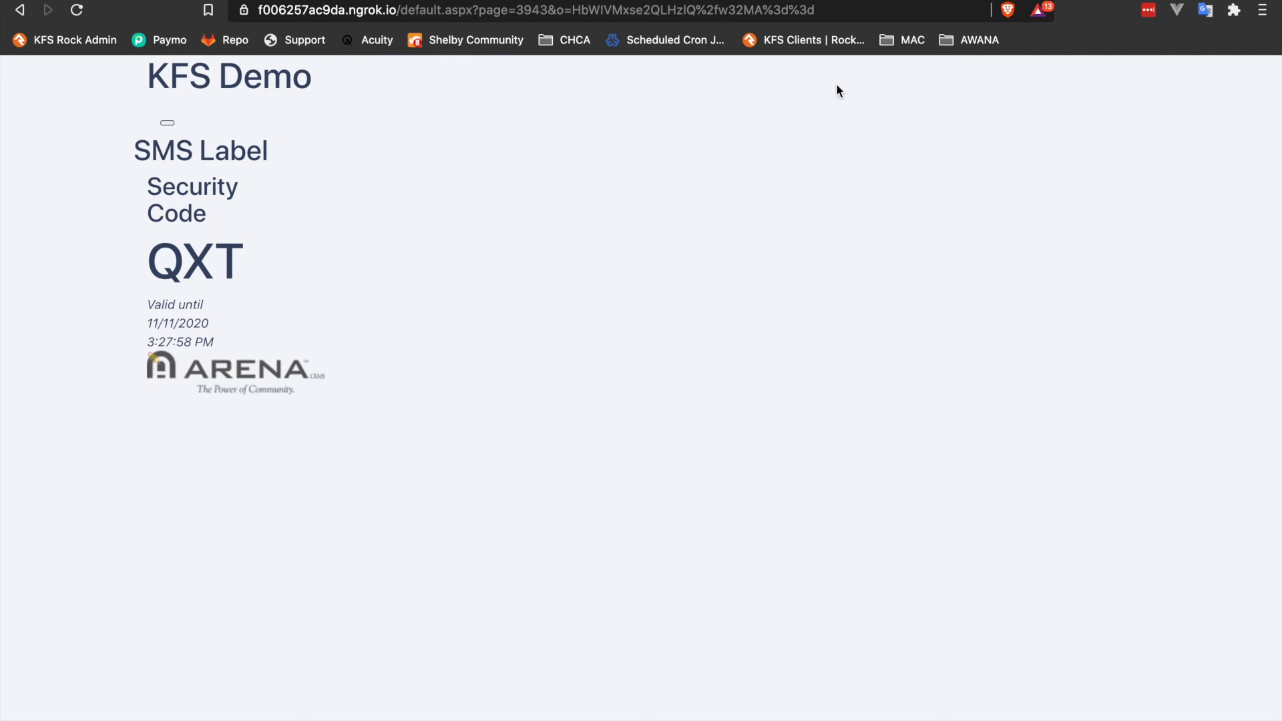
Copy the SMS label link and open it in a new tab of the private mobile-preview browser window.
left_click(840, 10)
left_click(851, 11)
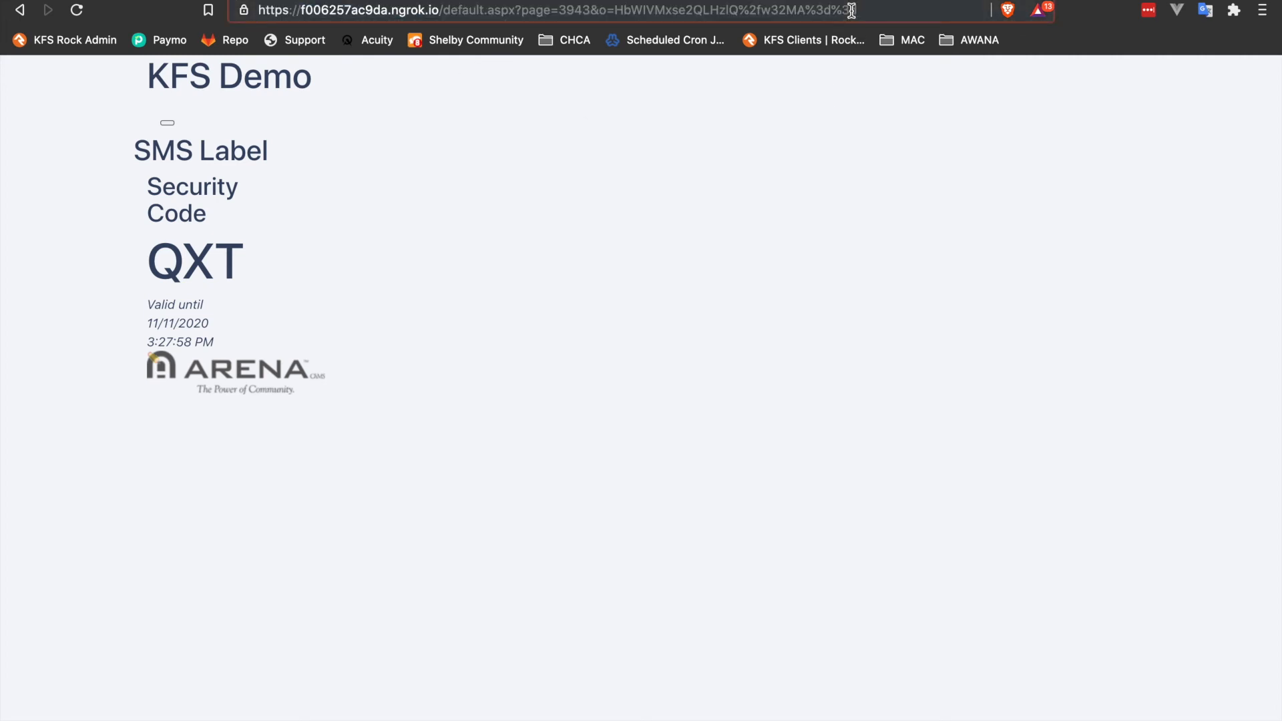
triple_click(851, 11)
key("super+c")
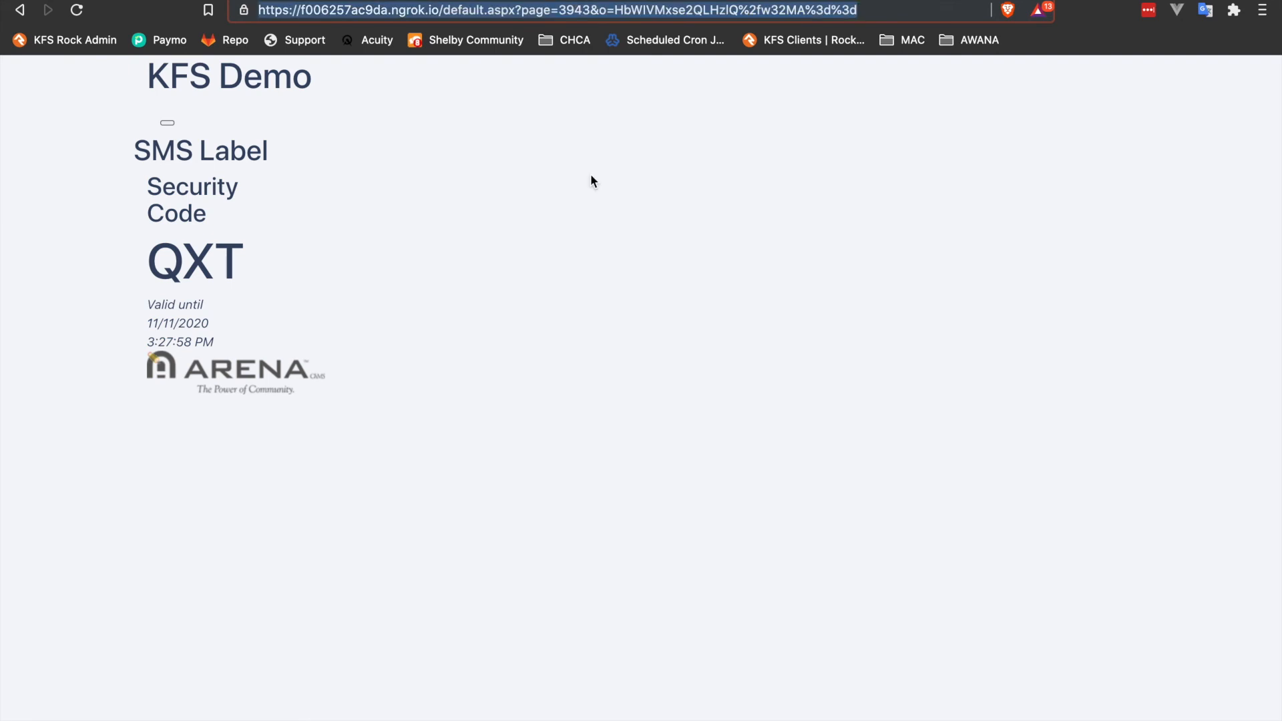
key("ctrl+Right")
key("ctrl+Right")
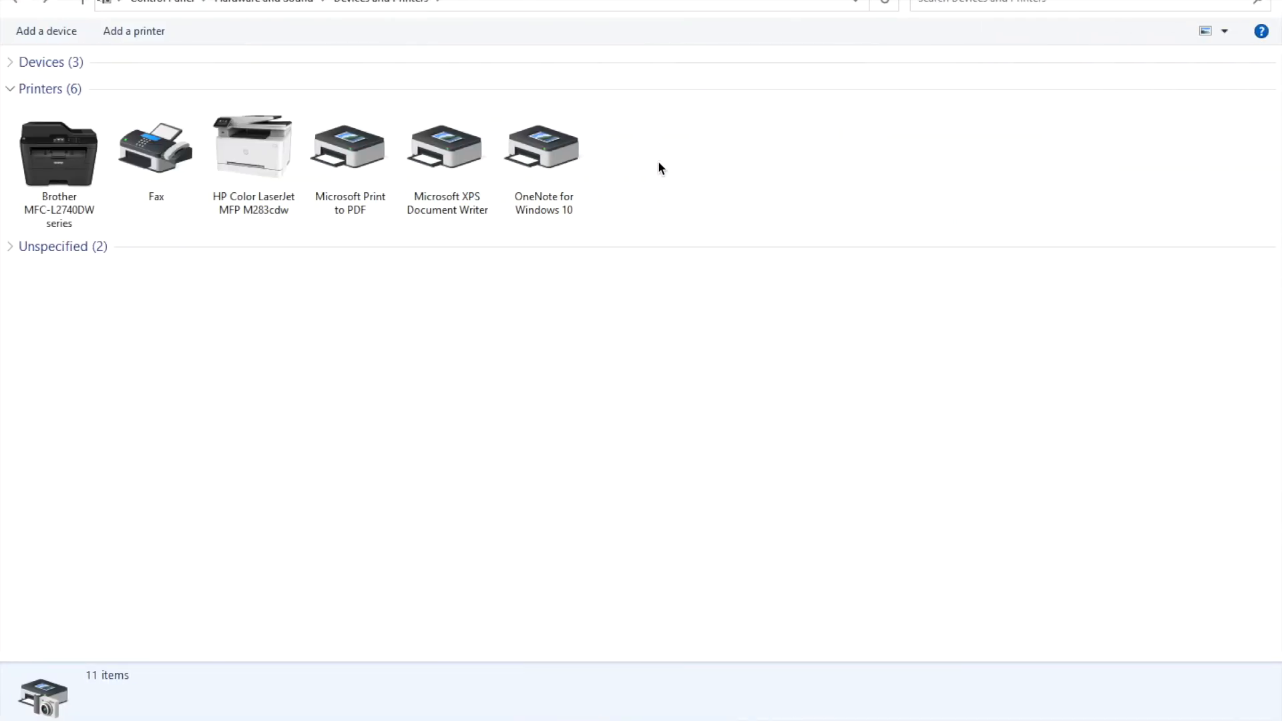
key("ctrl+Left")
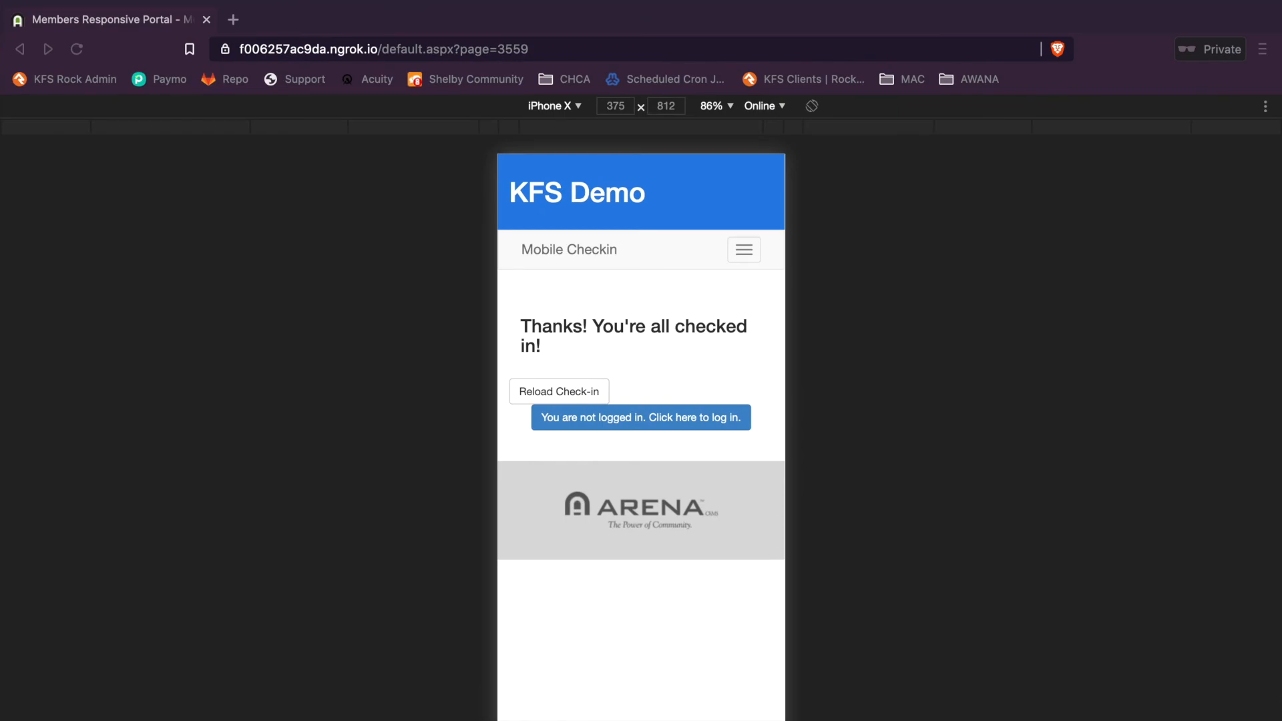
left_click(234, 20)
key("super+v")
key("Return")
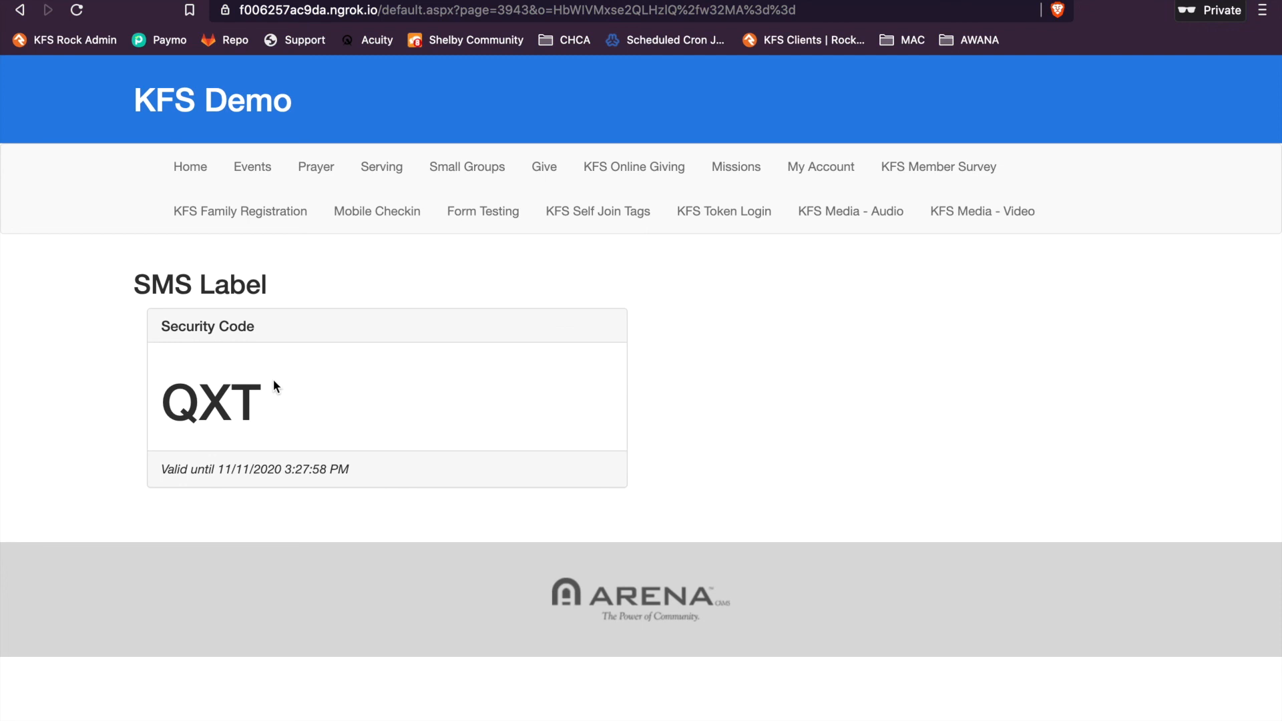
key("super+w")
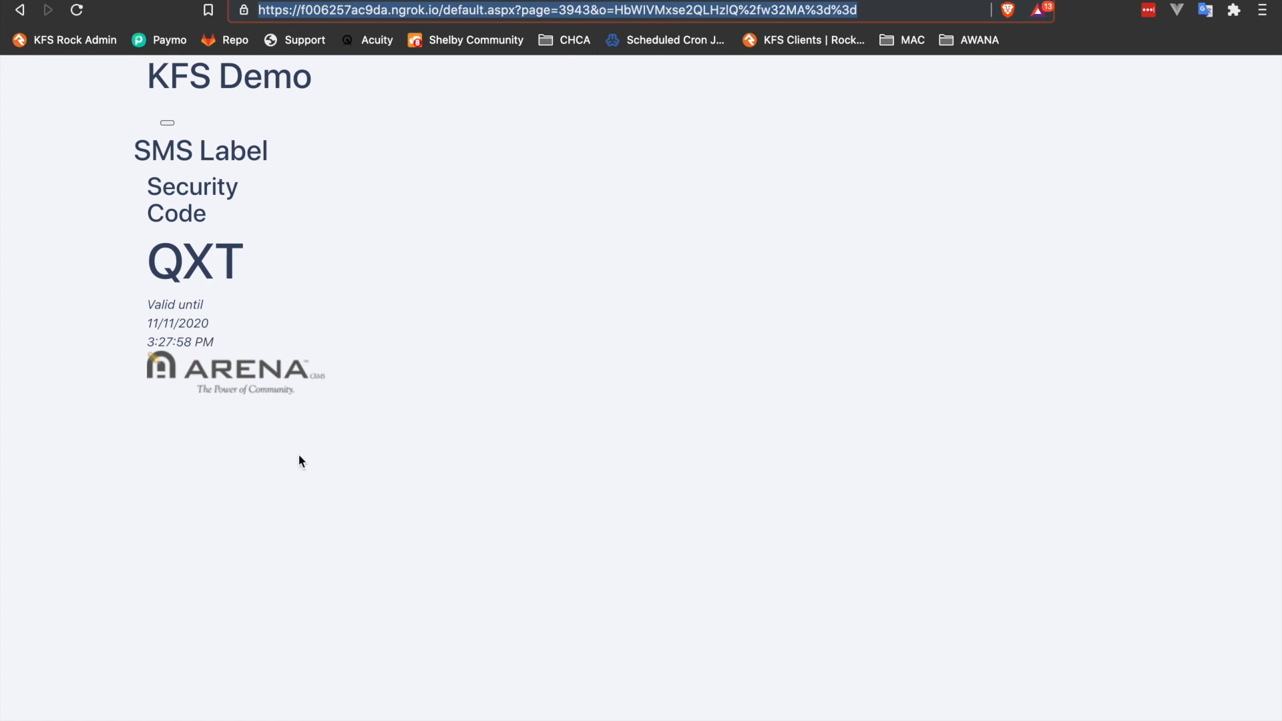
left_click(637, 0)
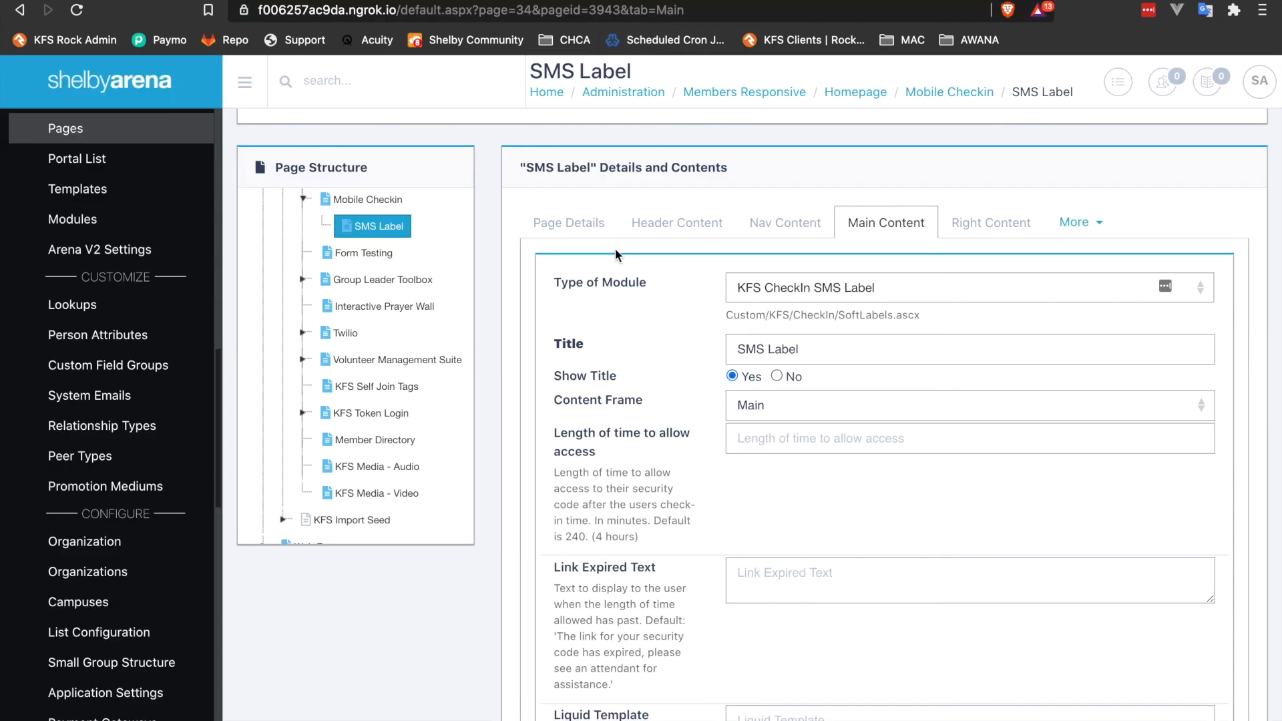
key("super+grave")
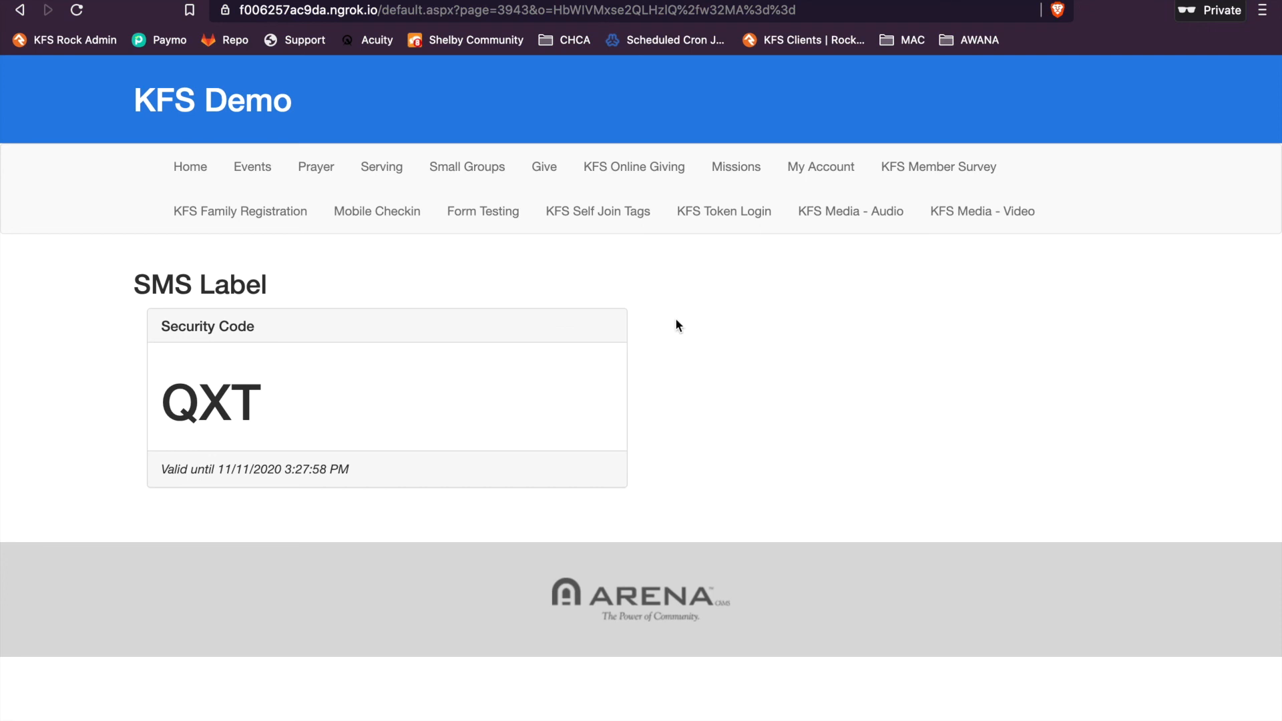
key("ctrl+Left")
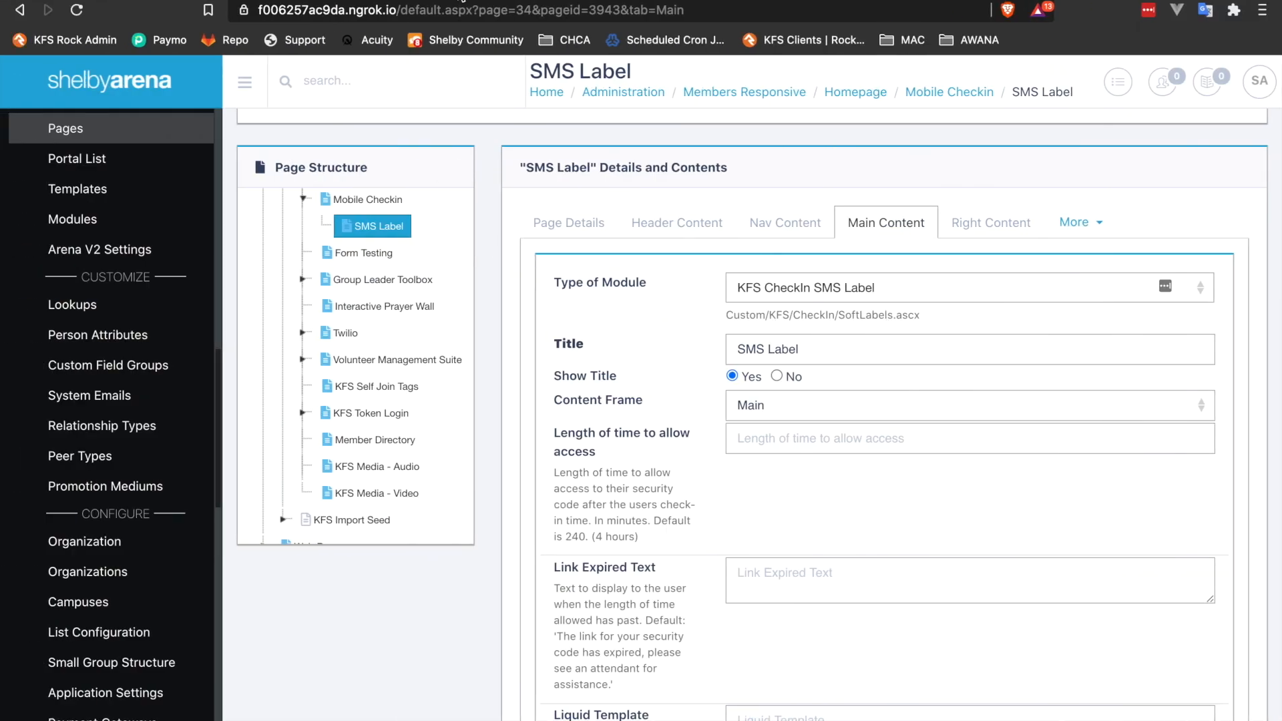
Open kingdomfirstsolutions.com in a new tab and log in to the account with the saved credentials.
key("ctrl+t")
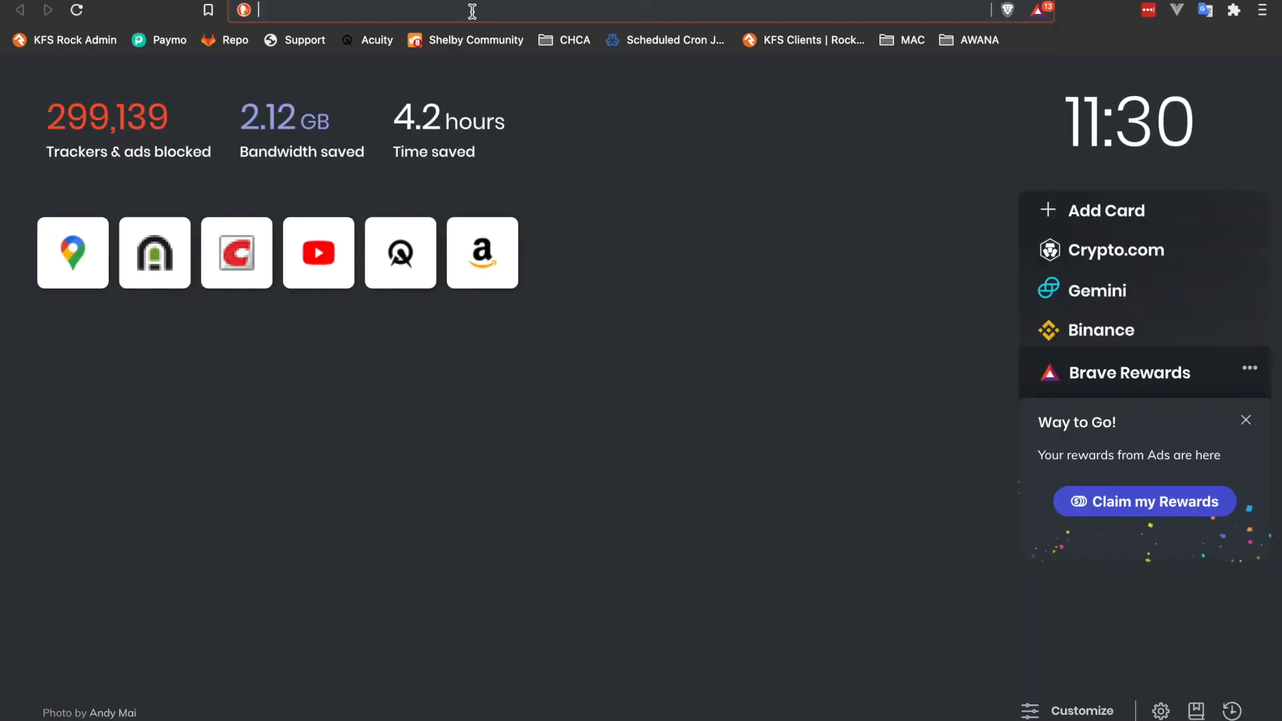
type("kingd")
key("Return")
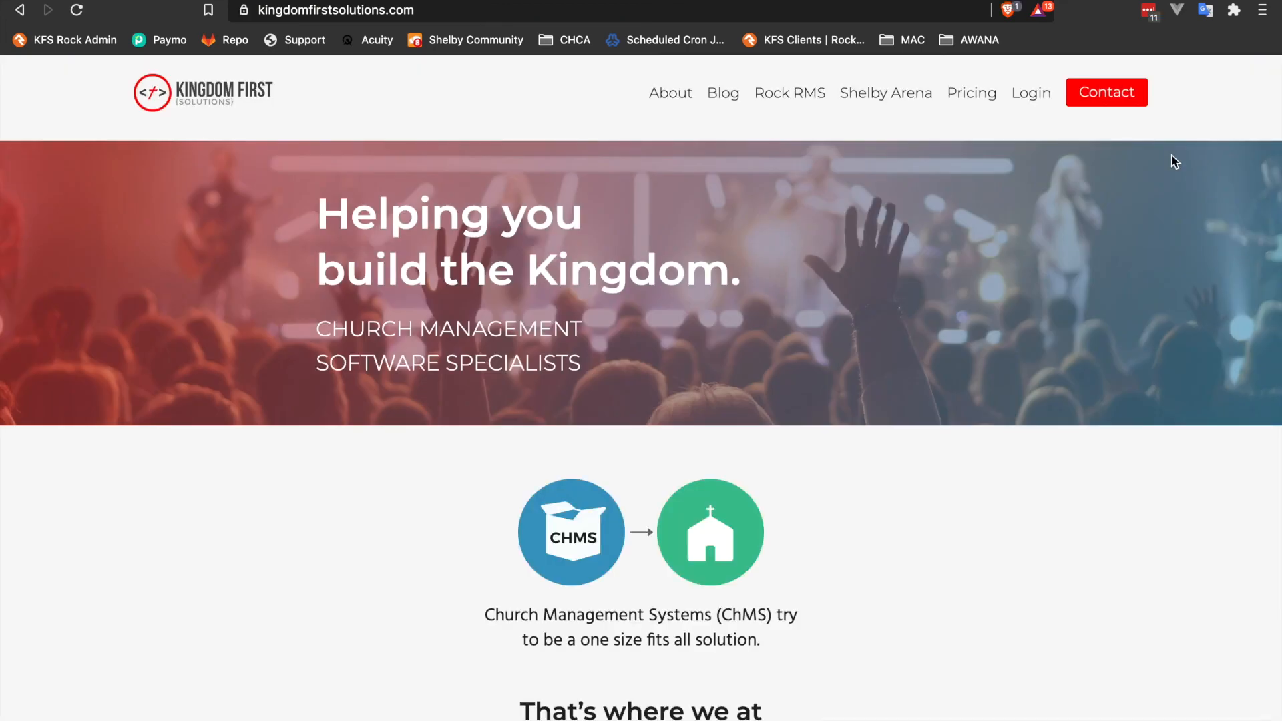
left_click(1030, 99)
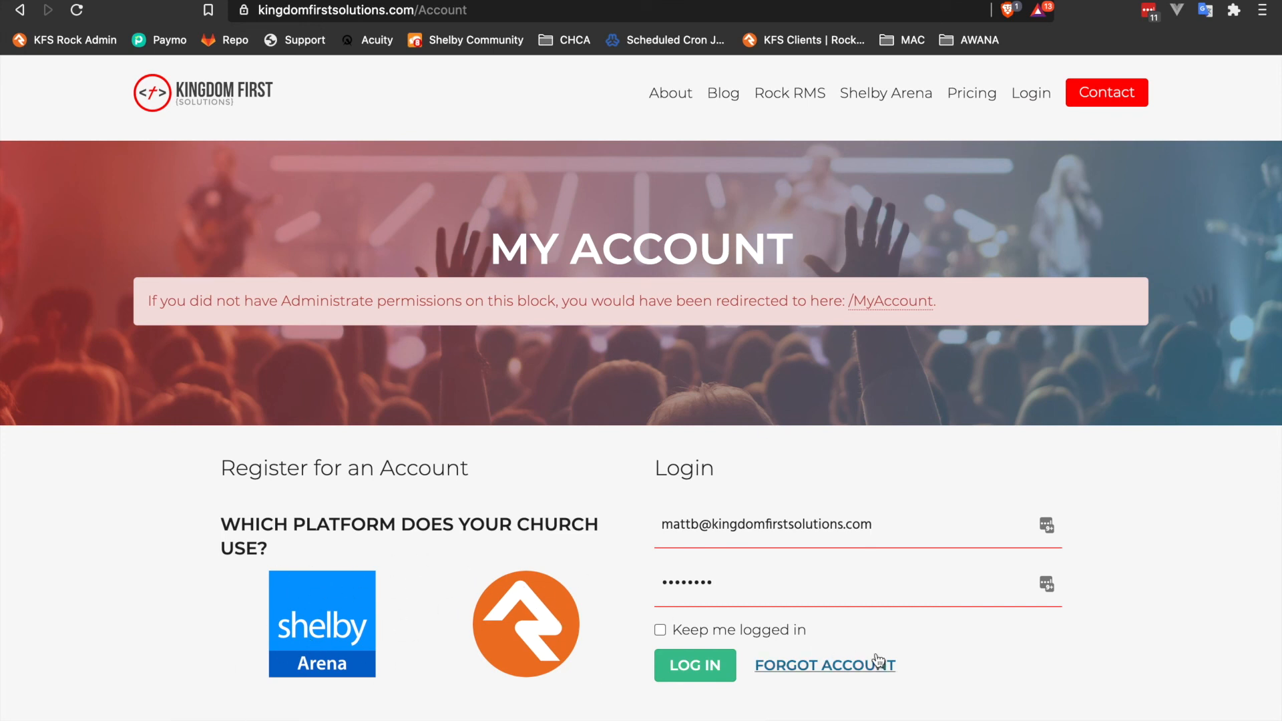
left_click(699, 666)
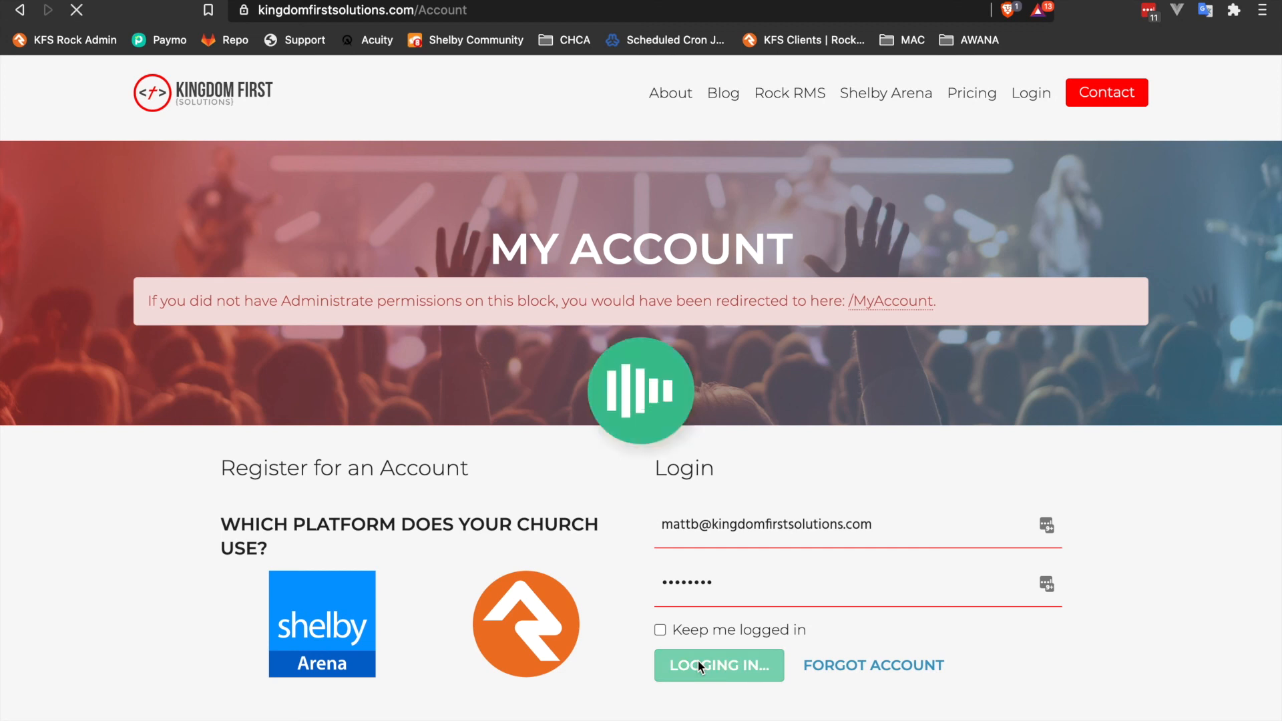